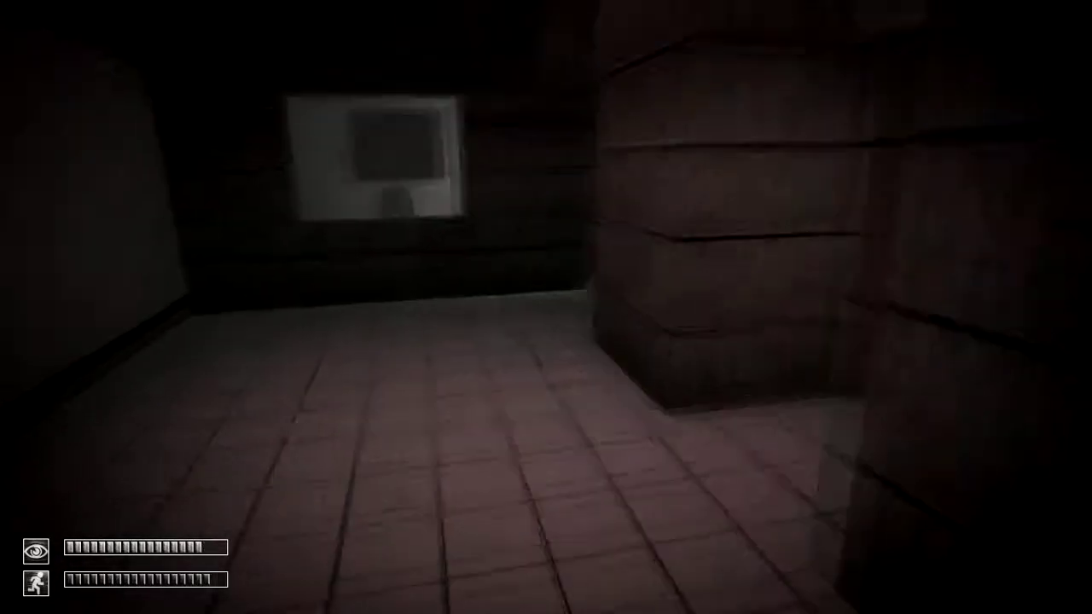
key(w)
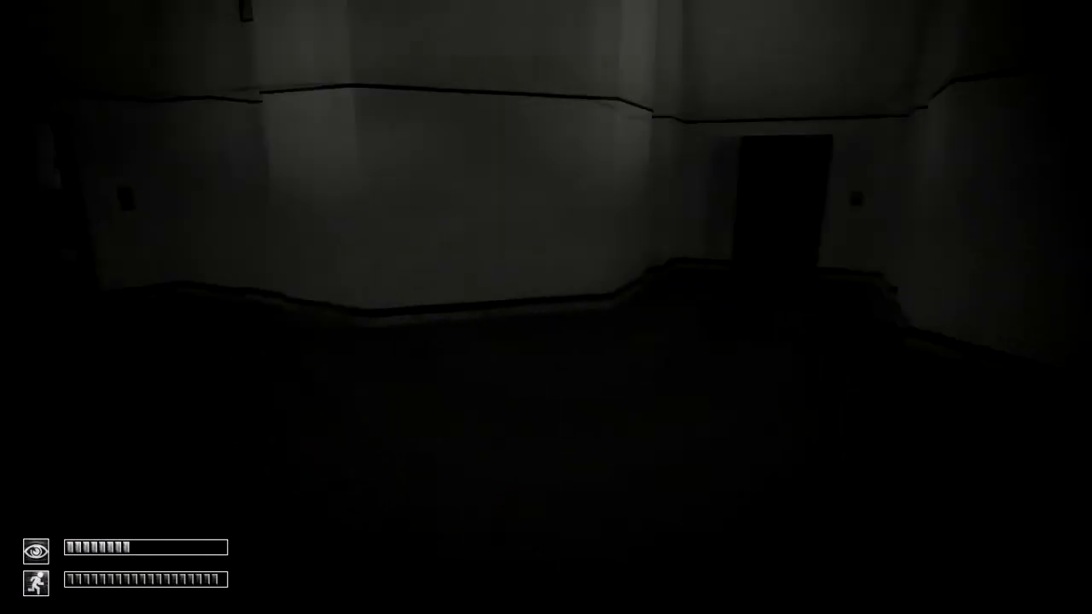
Walk past the pillar and through the dark room down the long corridor
key(w)
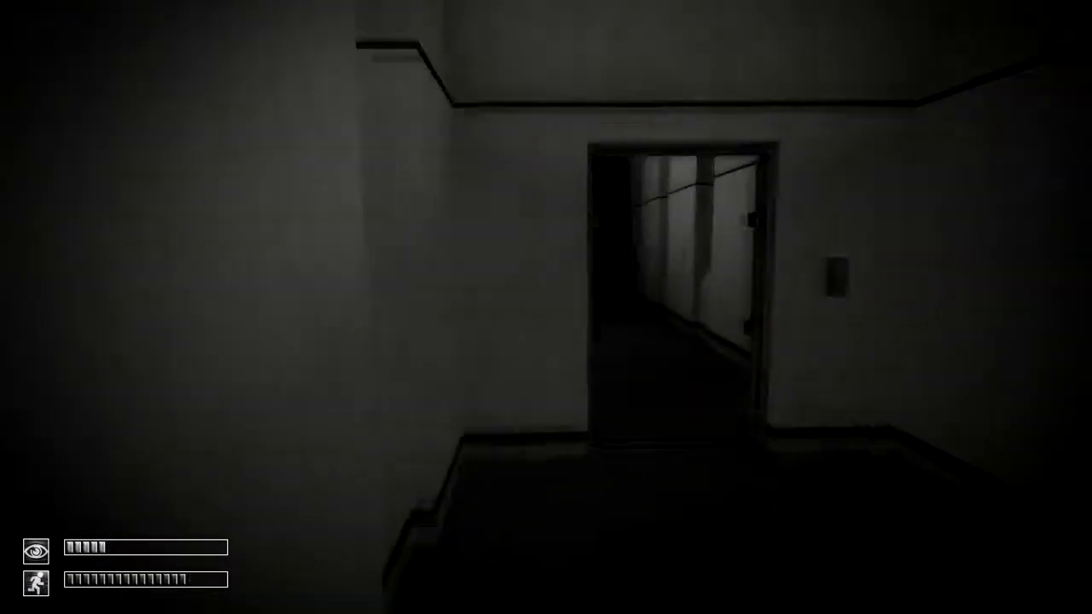
key(w)
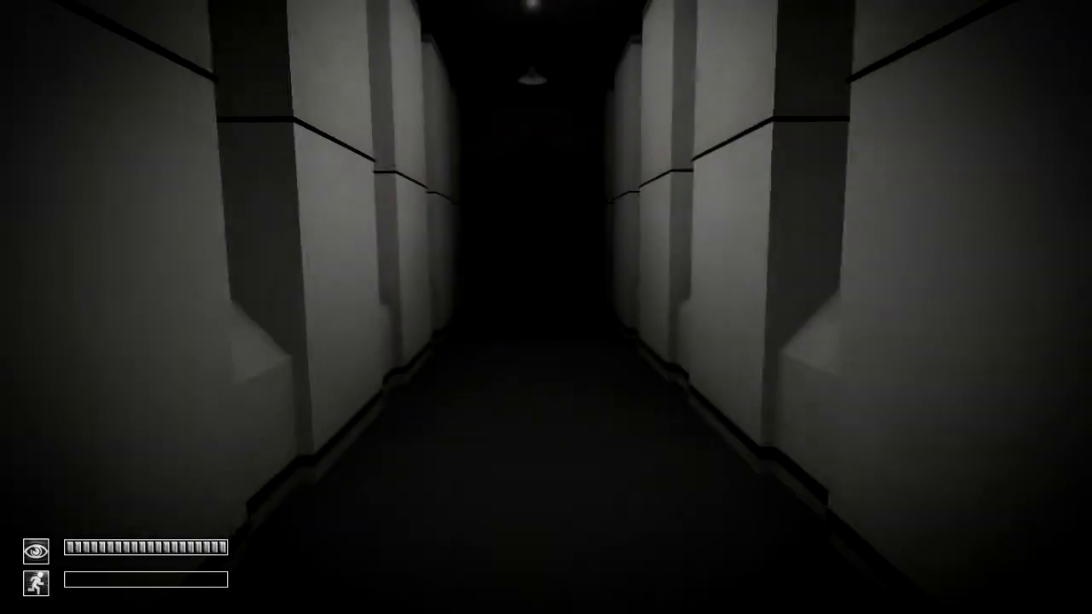
key(w)
key(w)
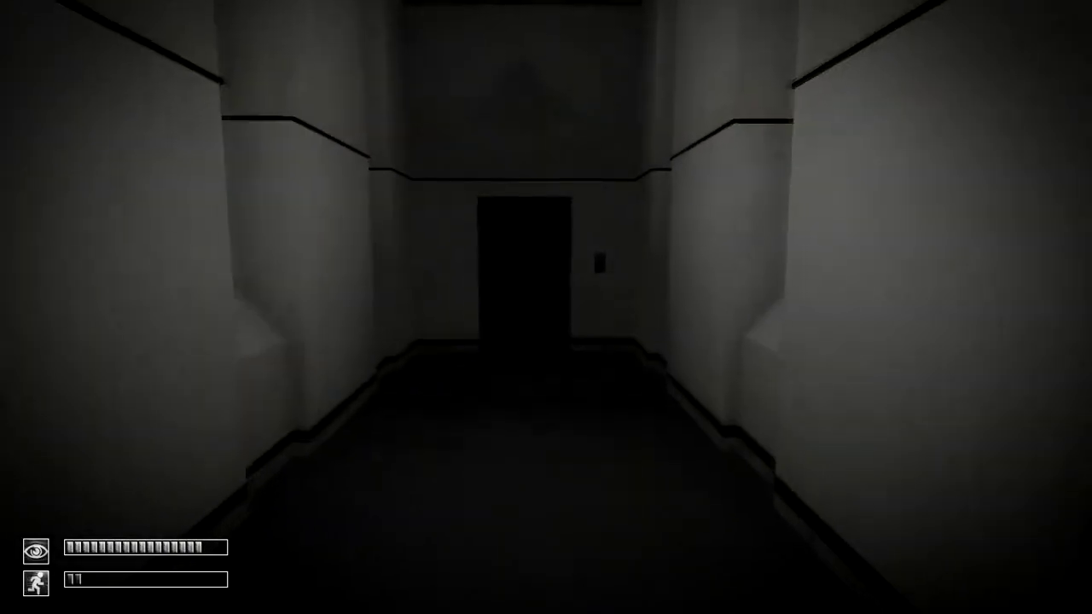
Follow the pillared corridor through the rooms to the Heavy Containment Zone entrance
key(w)
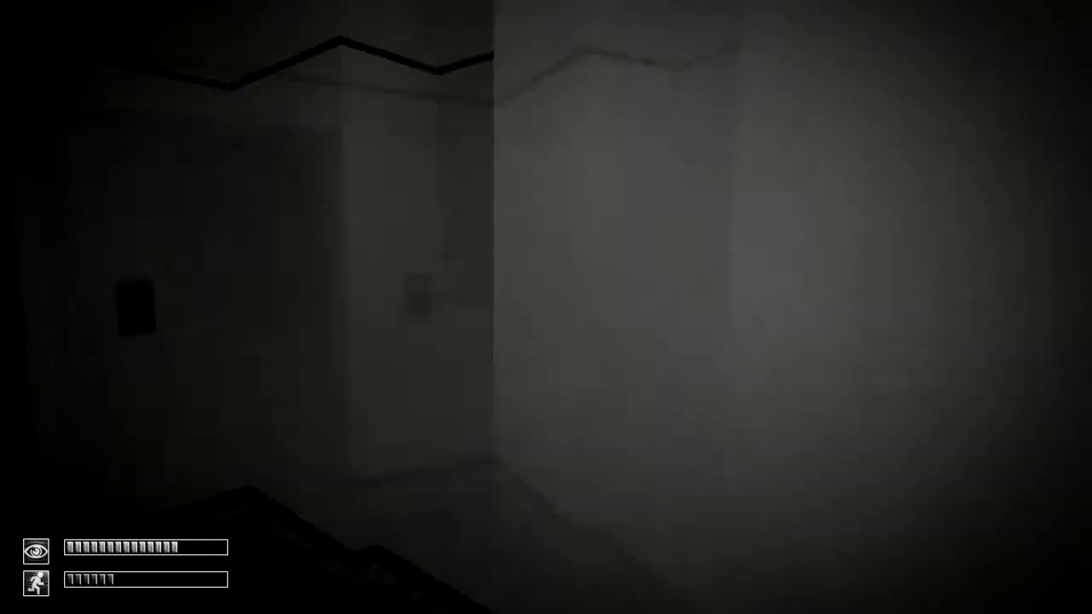
key(w)
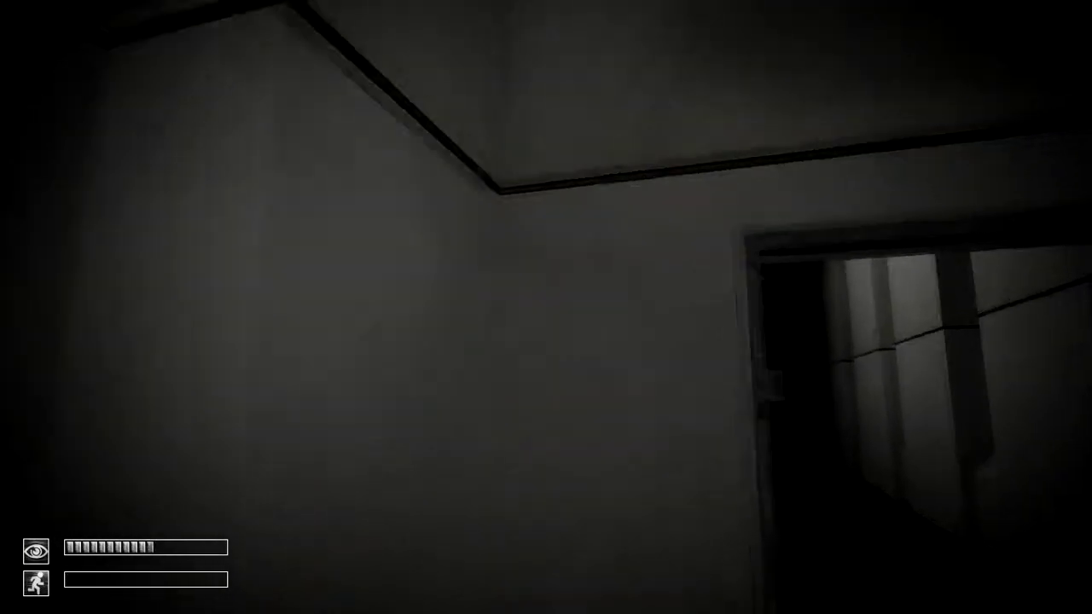
key(w)
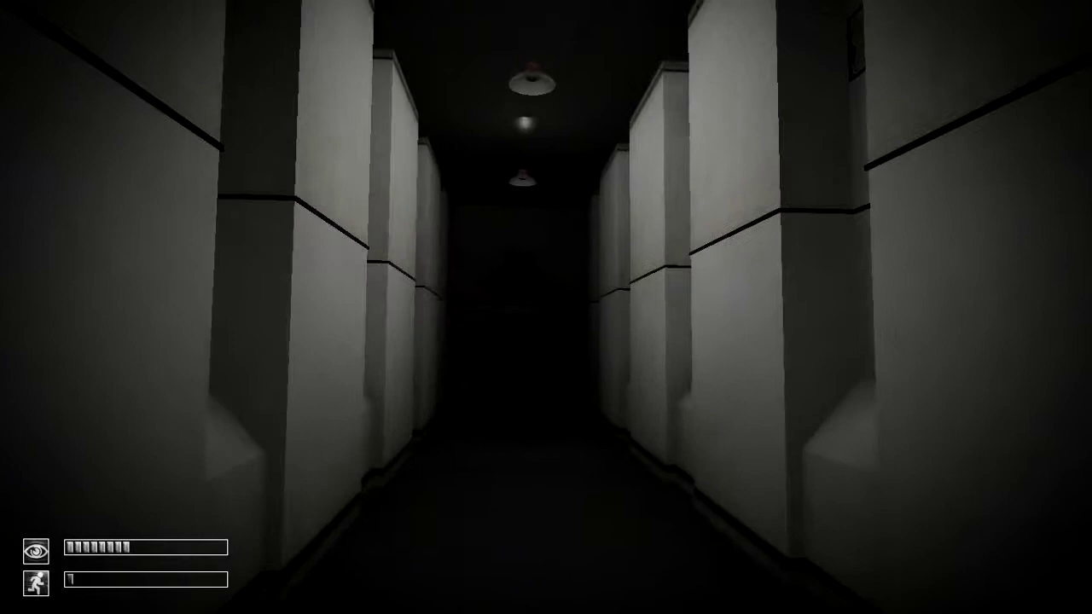
key(w)
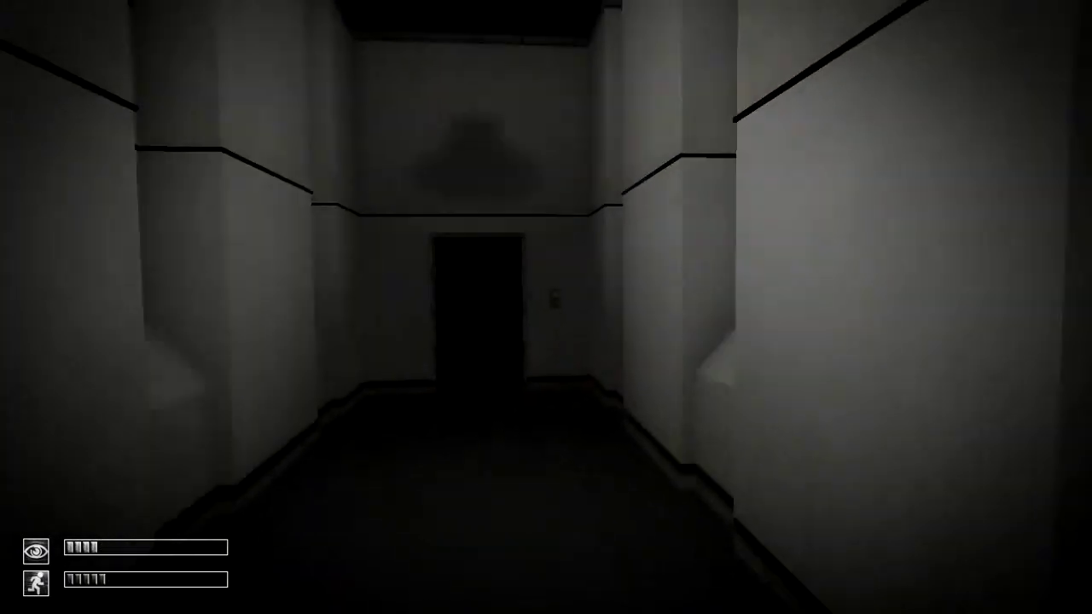
key(w)
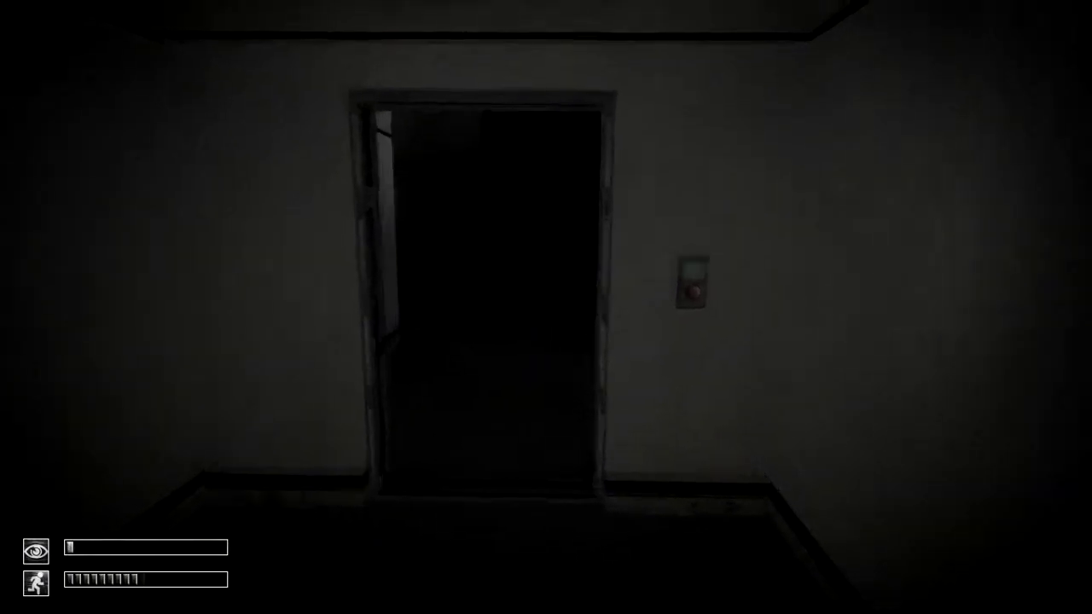
key(w)
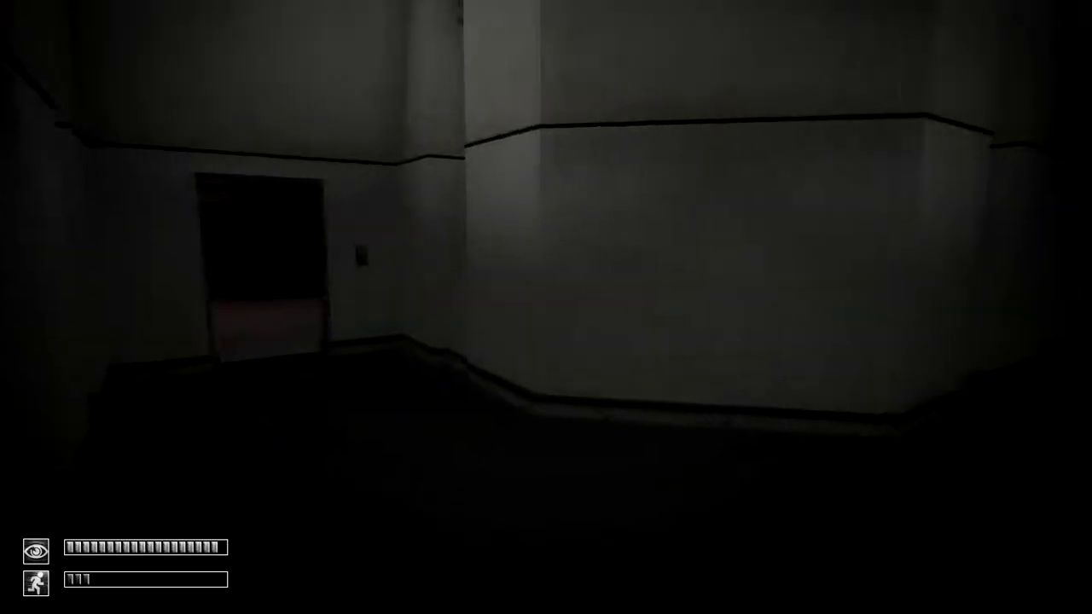
key(w)
key(w)
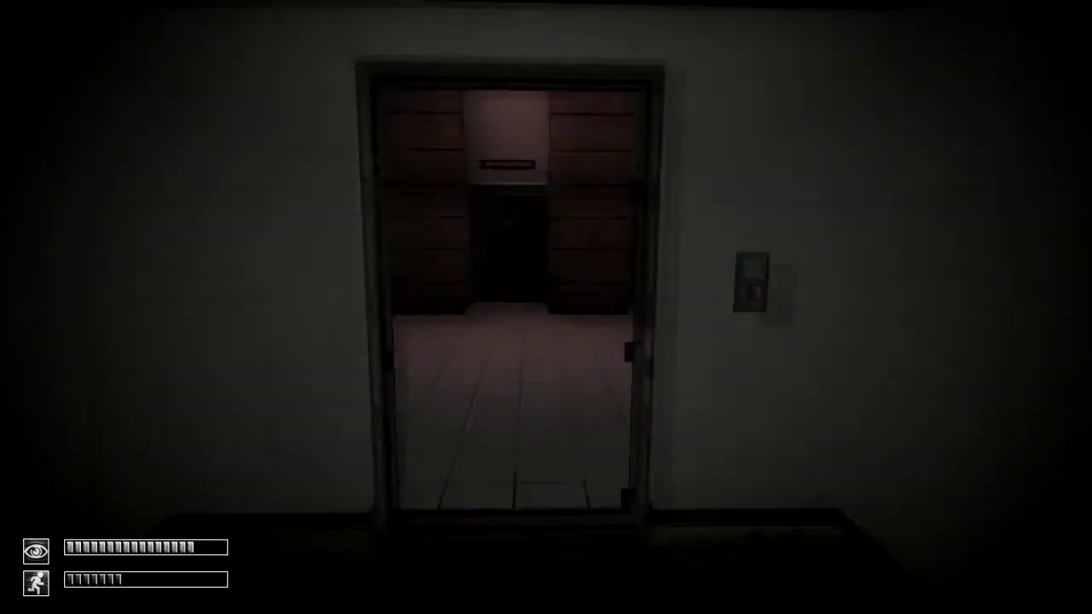
key(w)
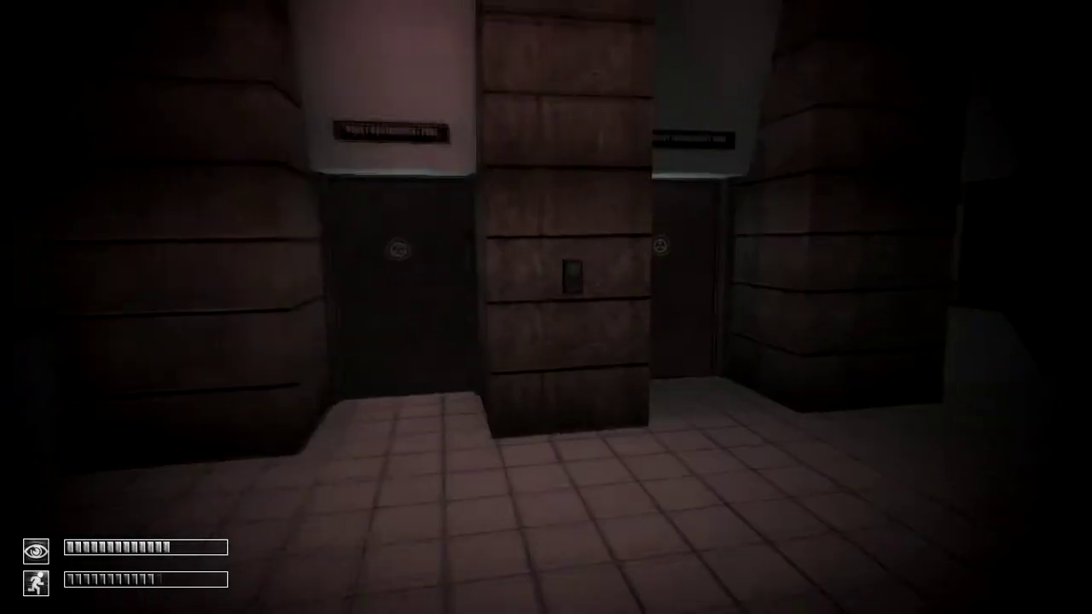
Try the Heavy Containment Zone door, find it needs a key card, and look around
click(569, 213)
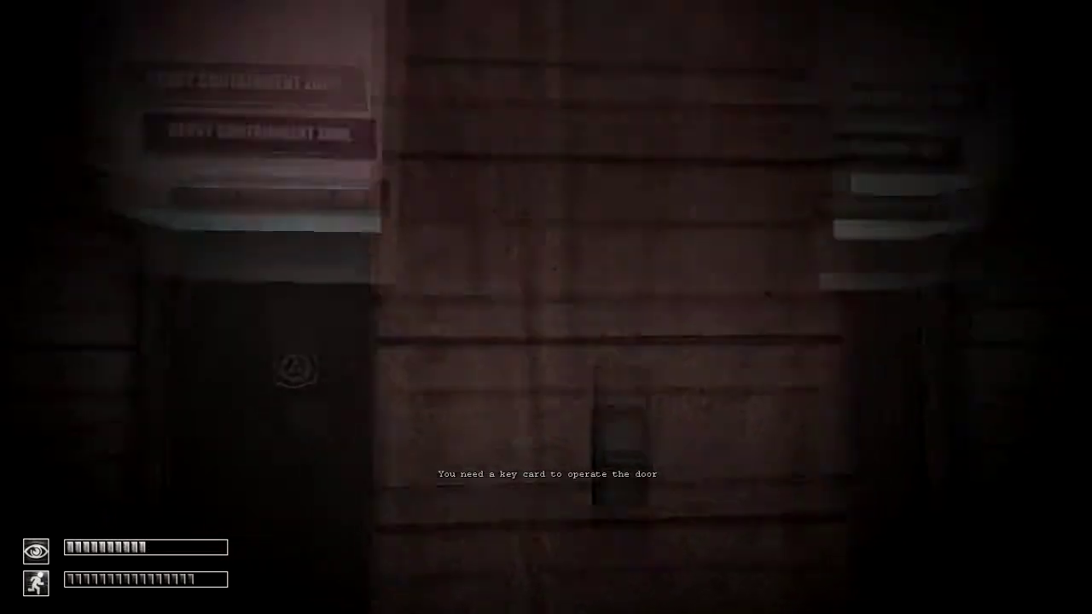
key(w)
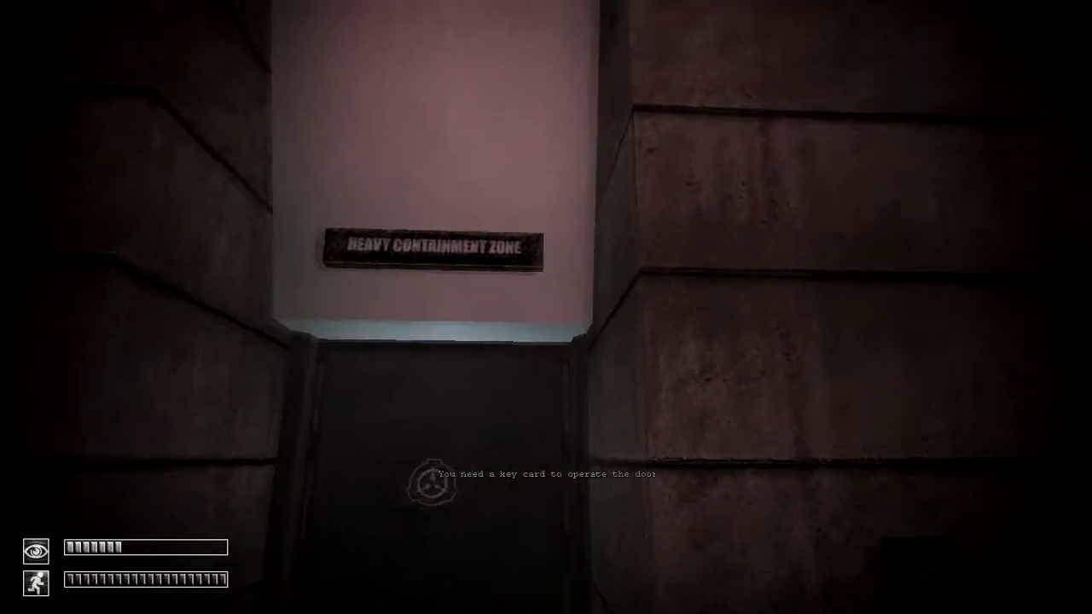
key(w)
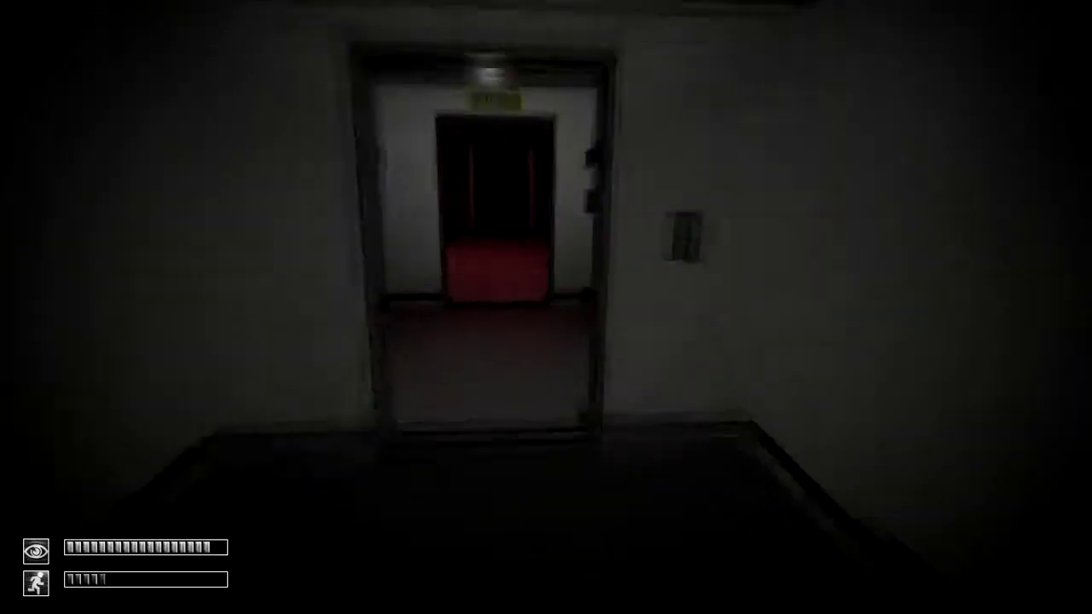
key(w)
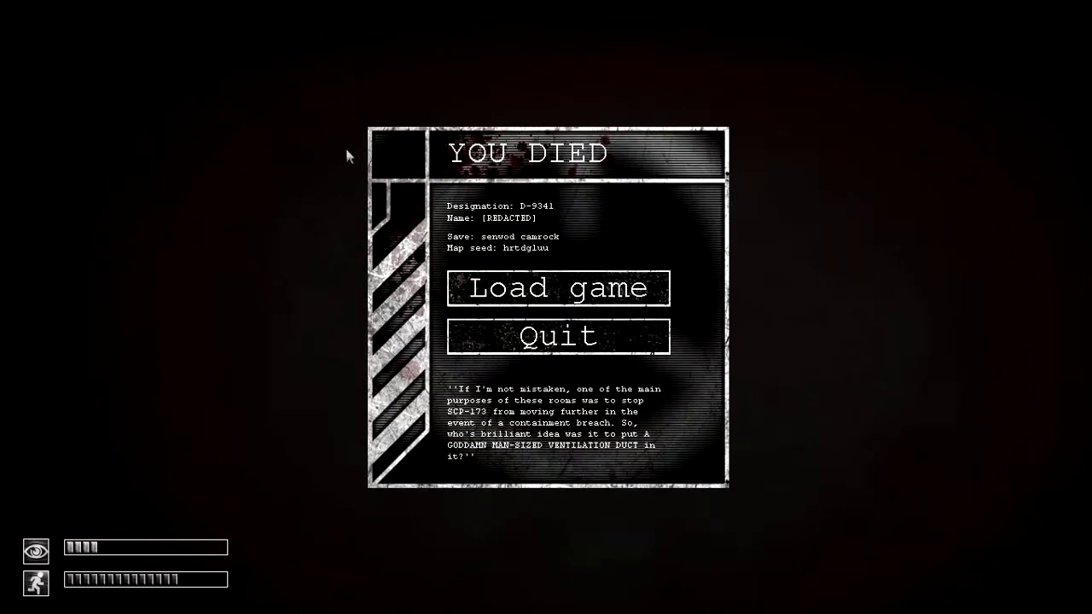
Walk toward the red-lit corridor, then reload the saved game after dying
click(493, 283)
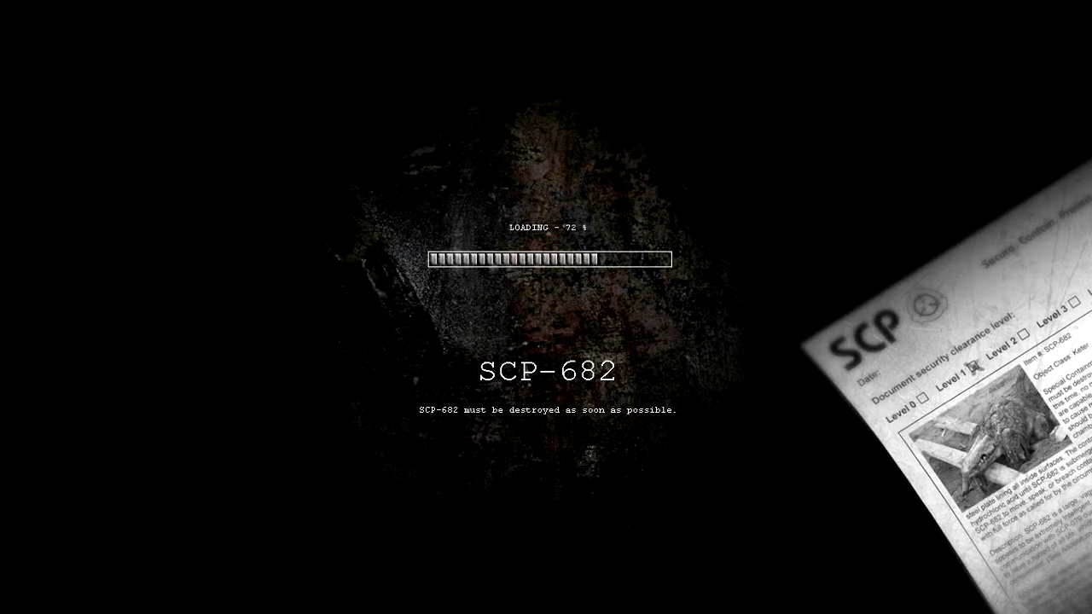
Resume play and try the Level 1 Key Card on the reader, which needs higher clearance
key(space)
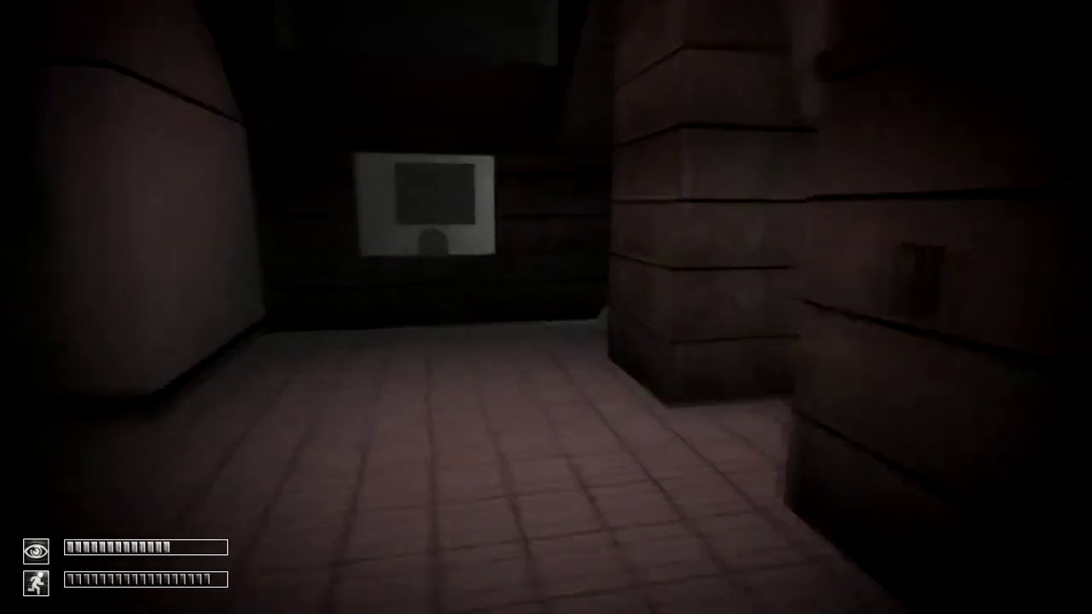
key(w)
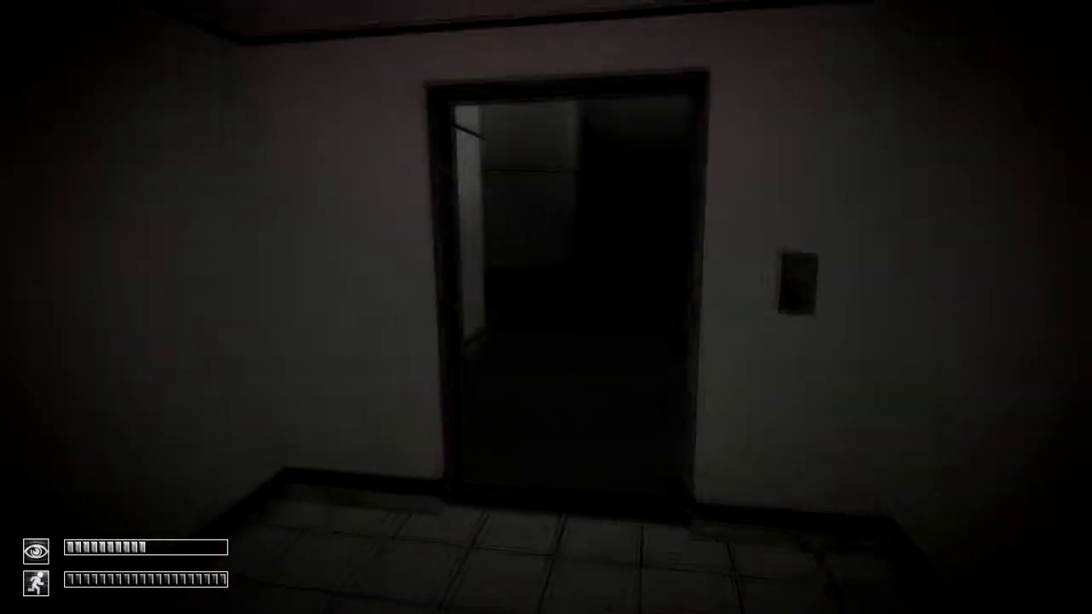
key(w)
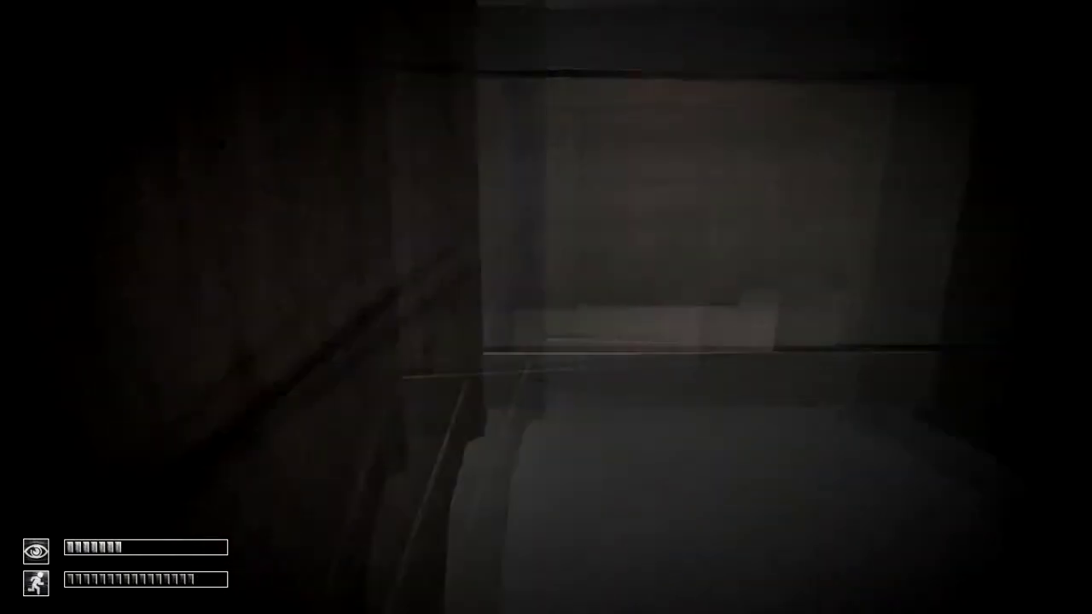
key(Tab)
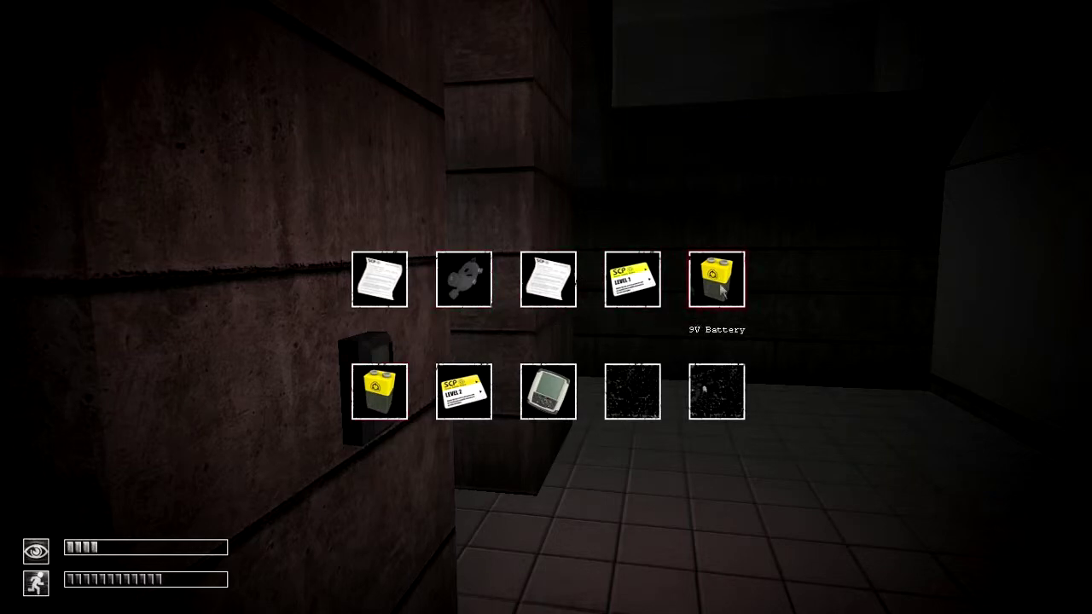
double_click(632, 279)
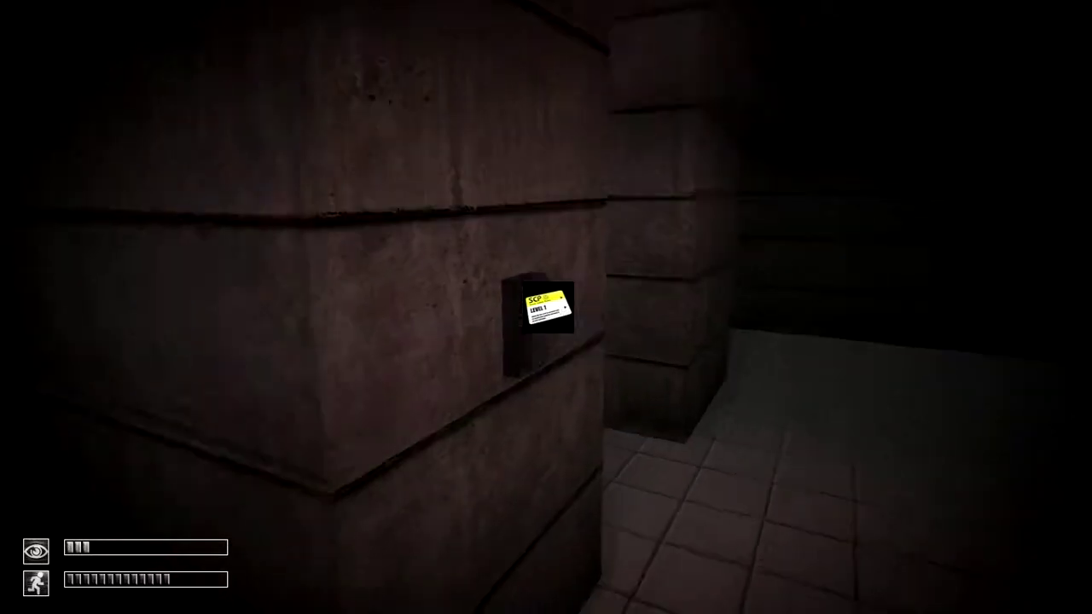
key(w)
click(510, 322)
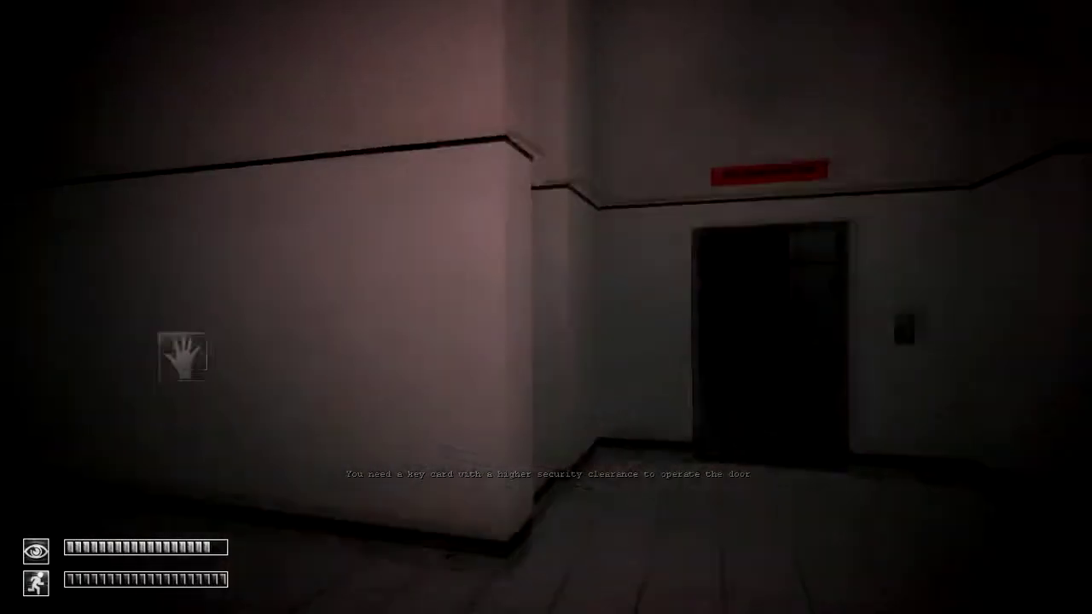
Walk through the corridors and the wider room toward the far door
key(w)
key(w)
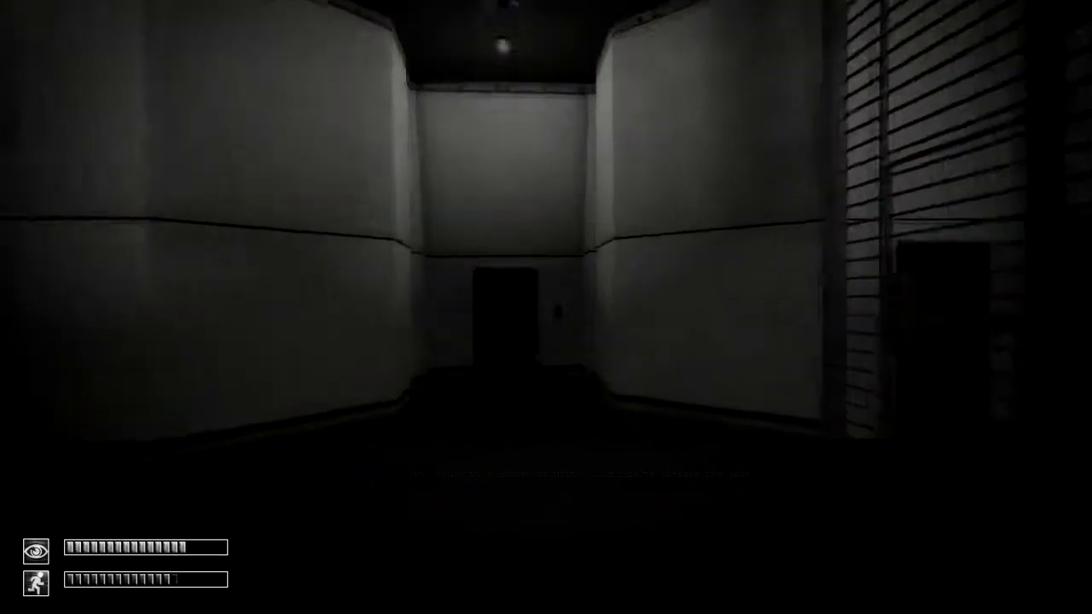
key(w)
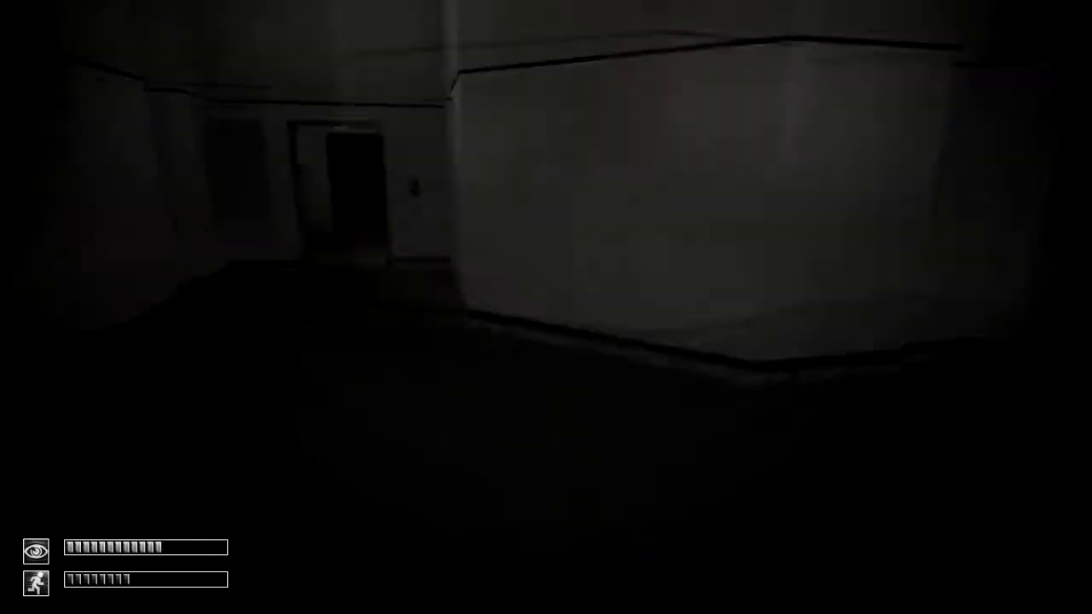
key(w)
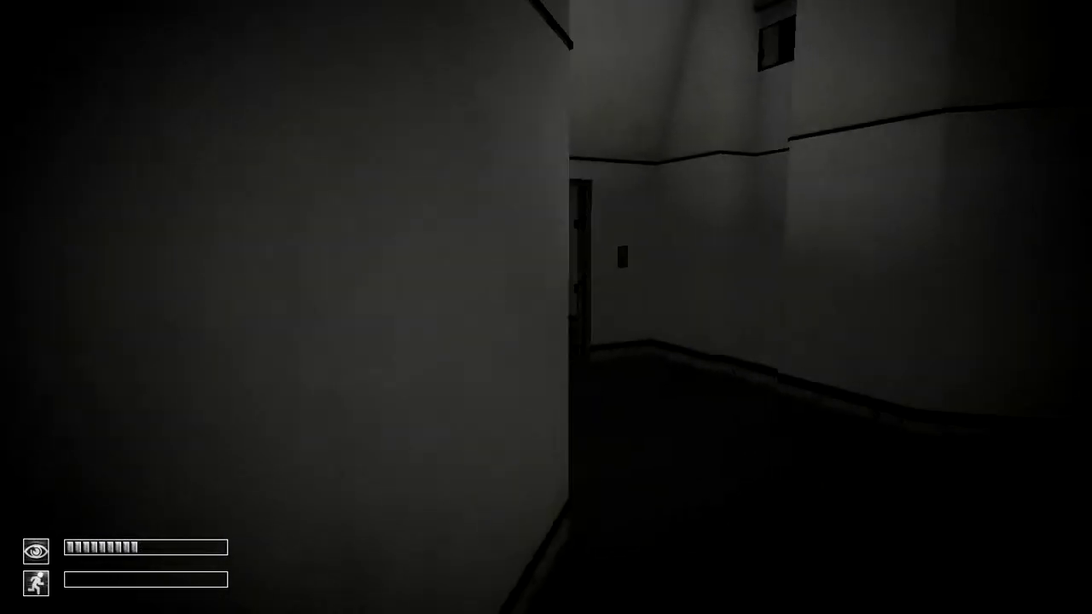
key(w)
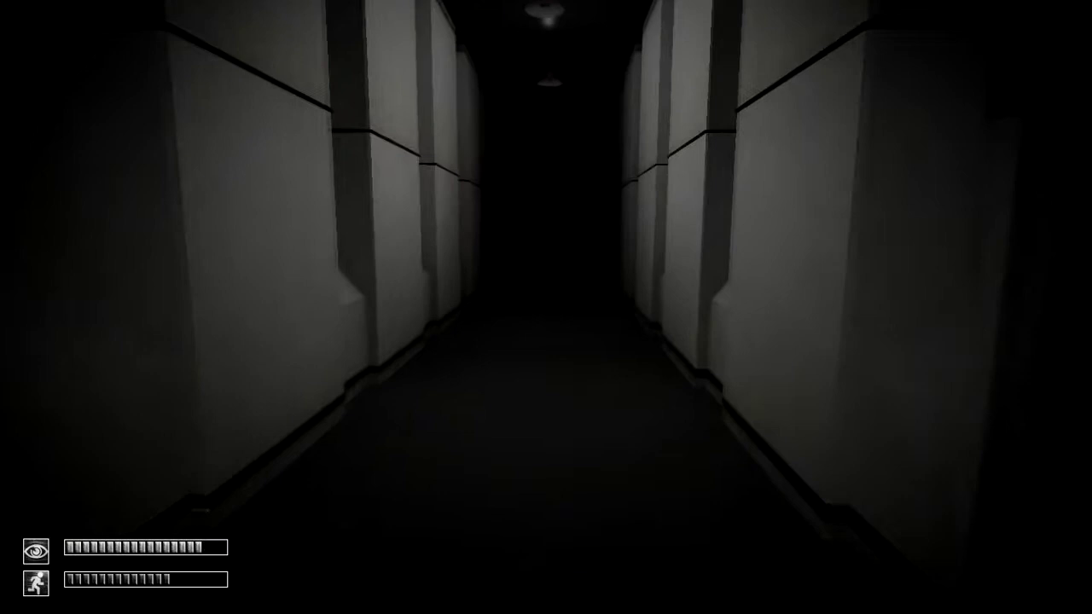
key(w)
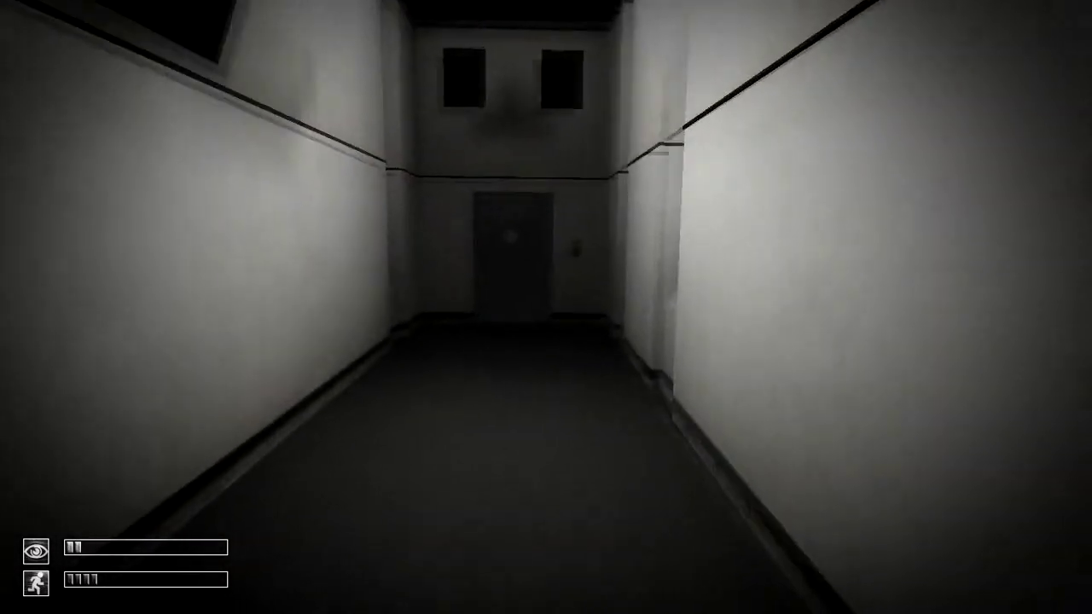
Open the lit corridor's door and try the Level 2 Key Card on the next door
key(w)
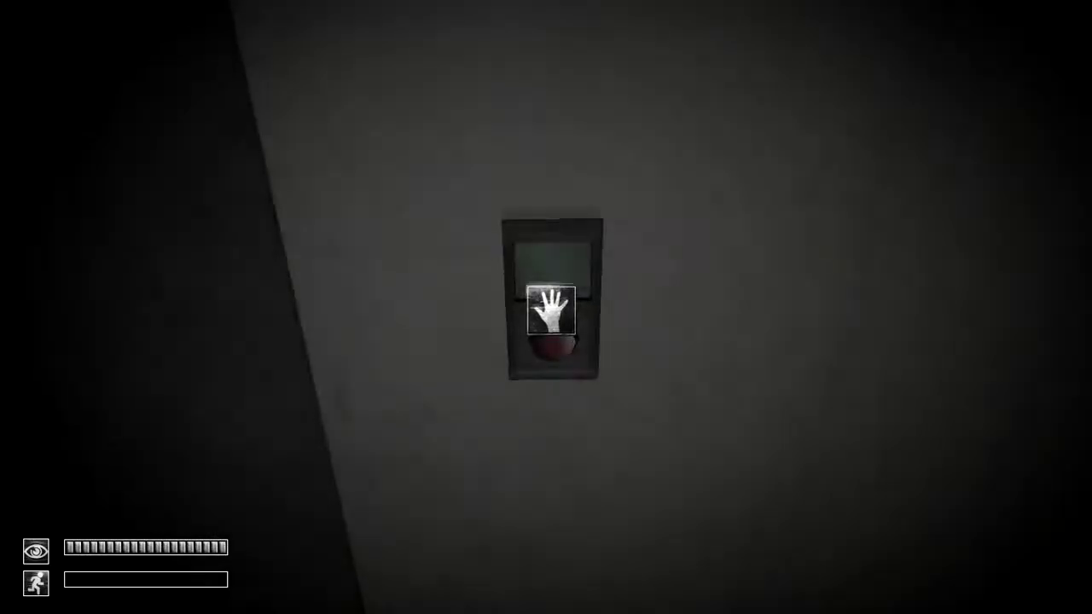
click(551, 309)
key(w)
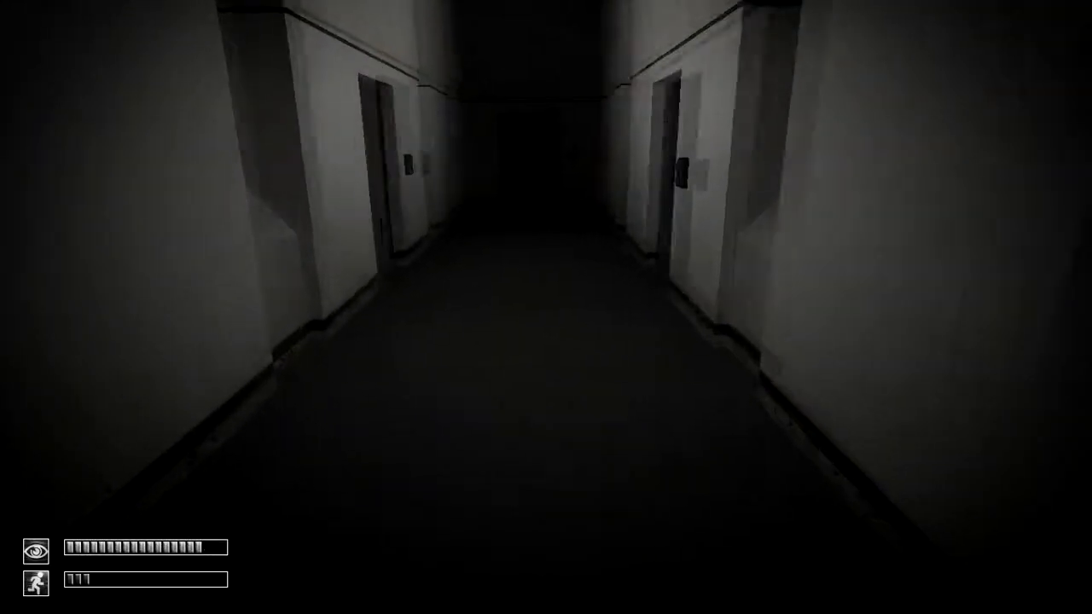
key(w)
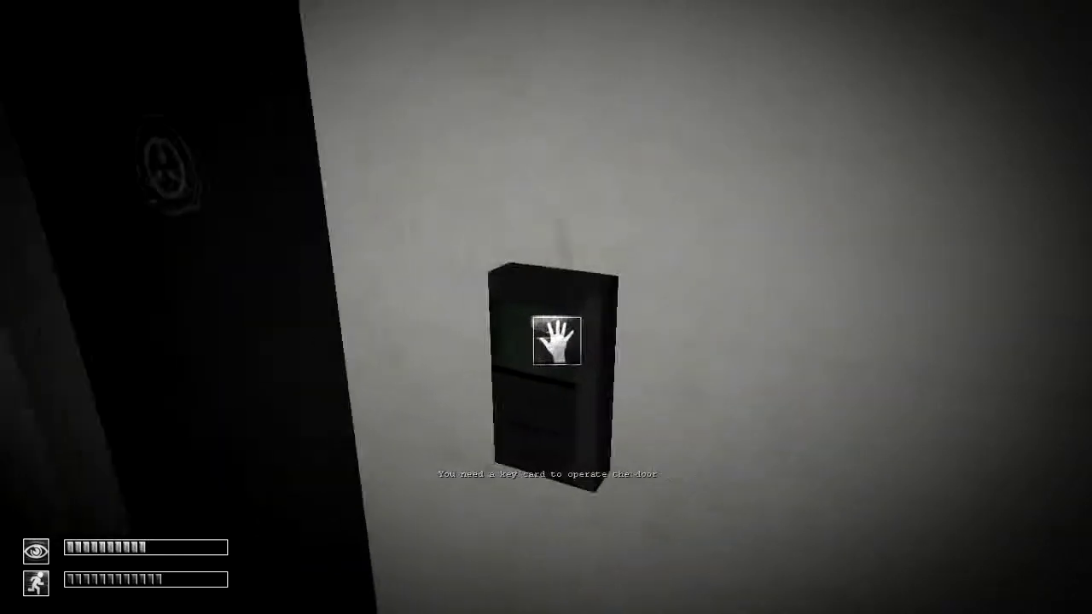
click(546, 307)
key(w)
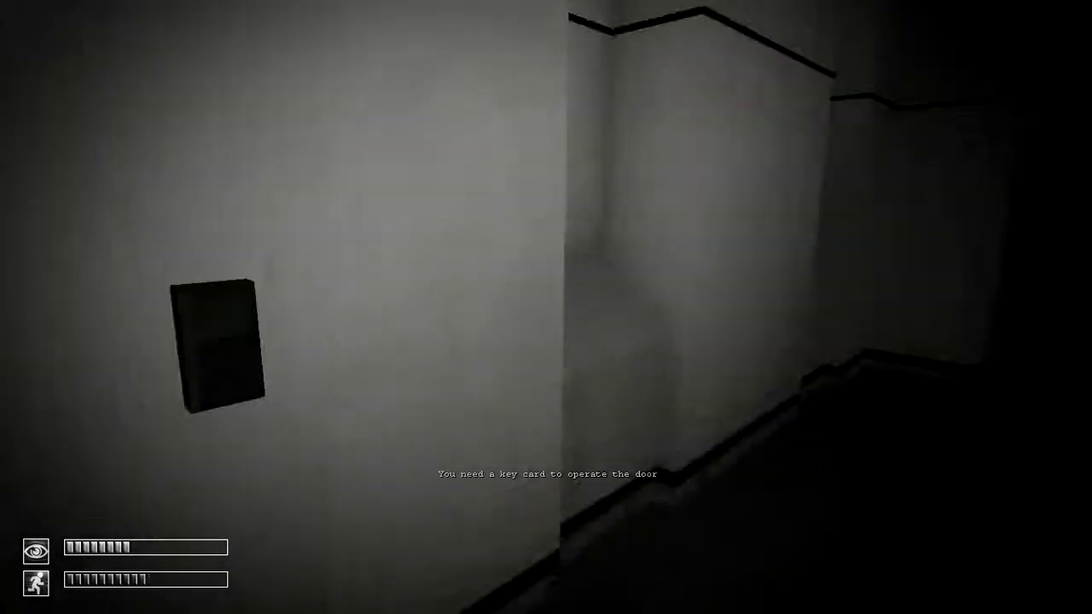
key(w)
click(546, 307)
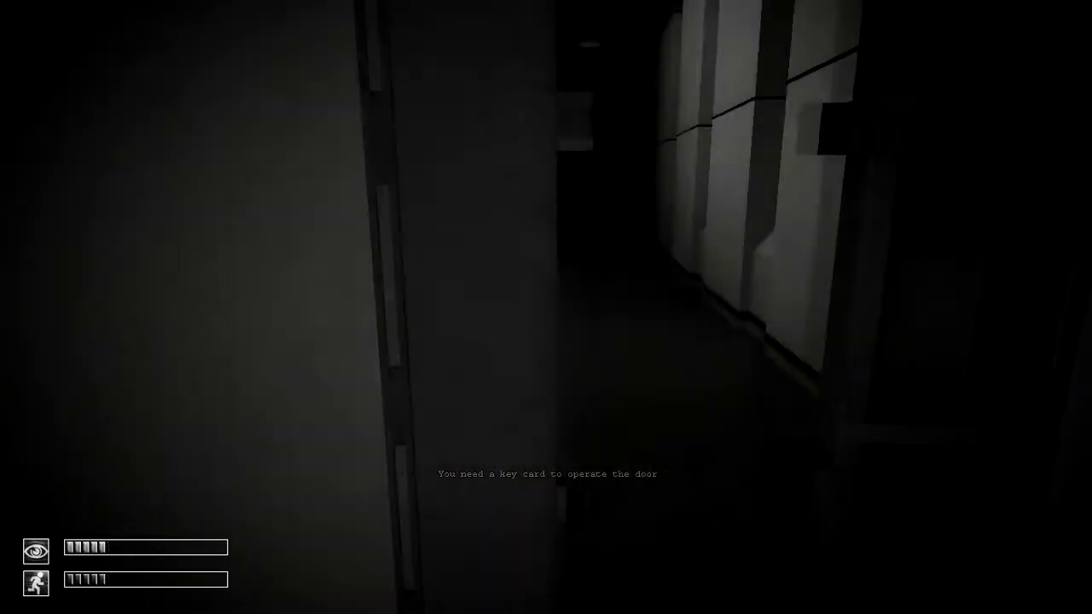
Sprint past the SCP-logo door and open the CAUTION door
key(shift+w)
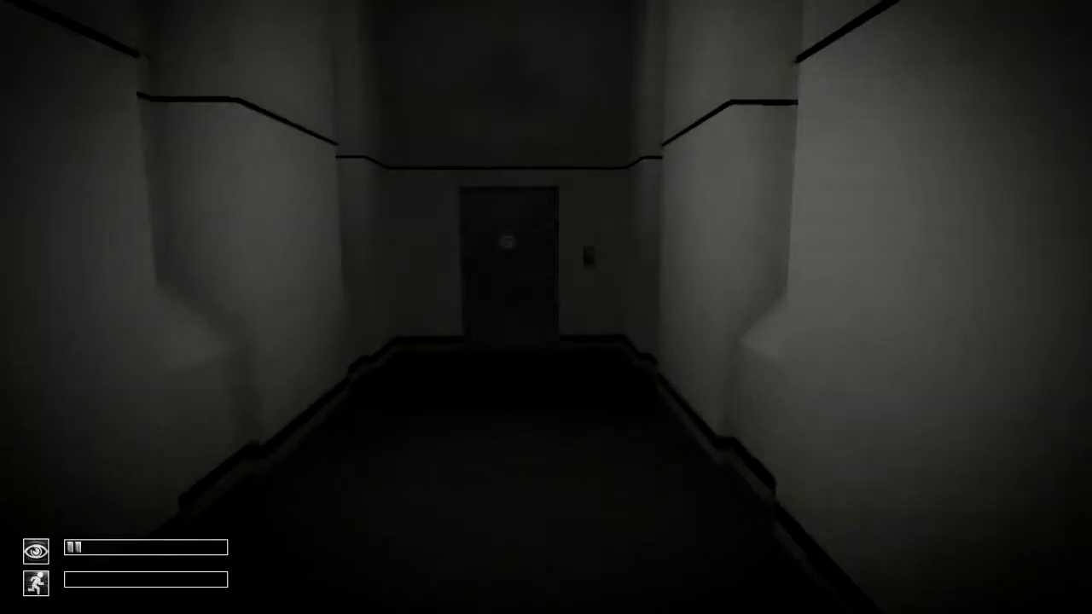
key(w)
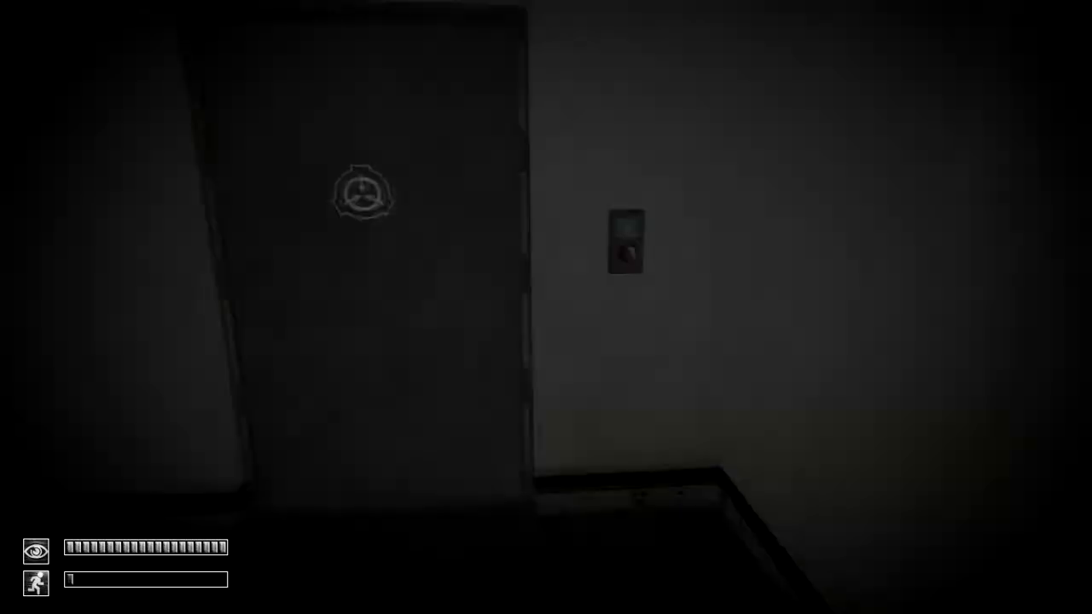
key(w)
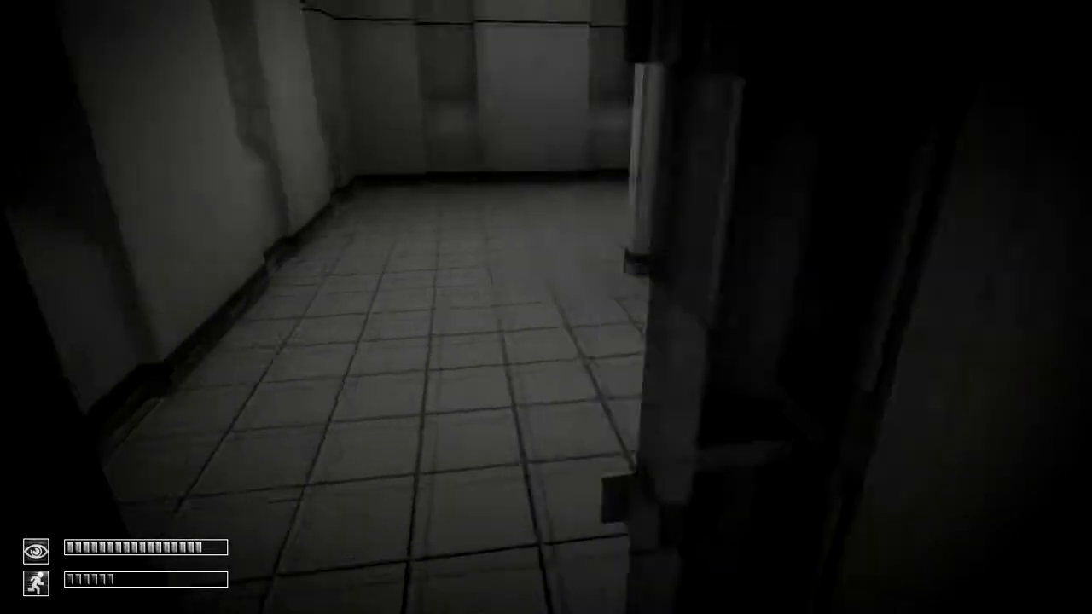
key(w)
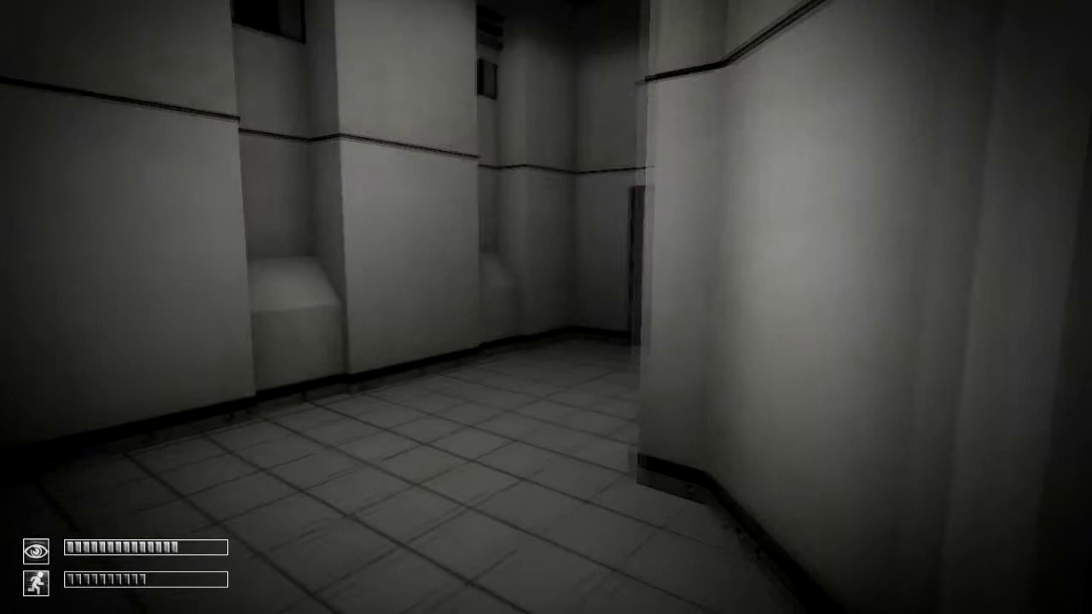
key(w)
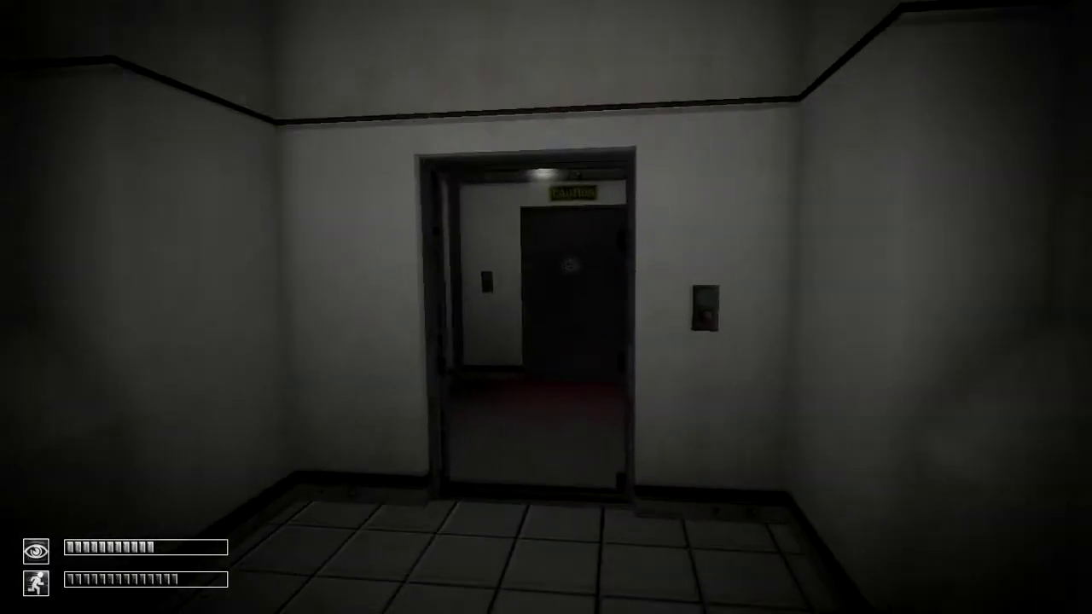
key(w)
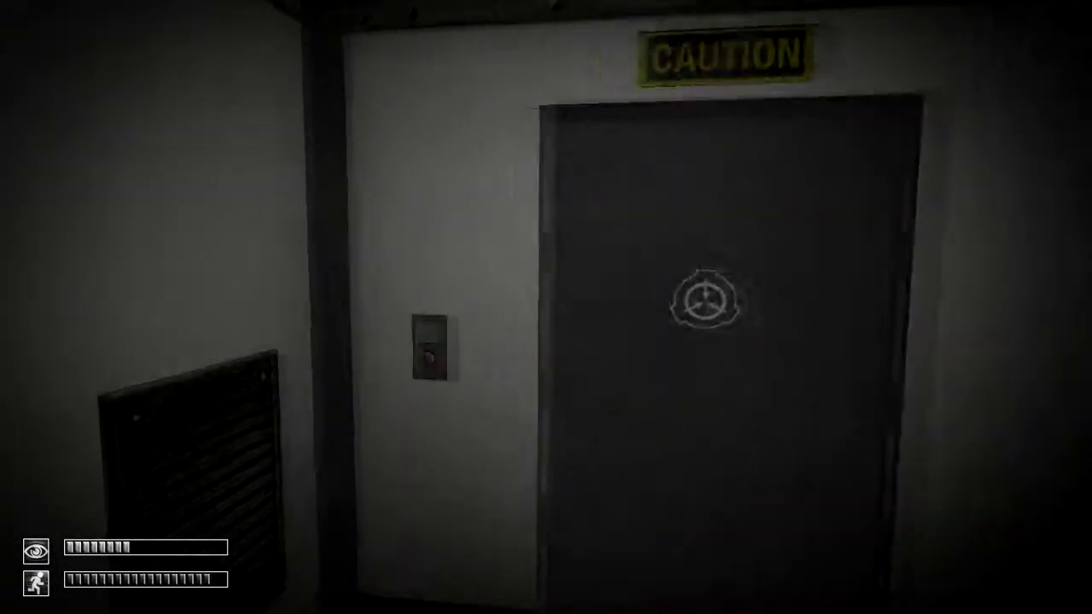
click(431, 243)
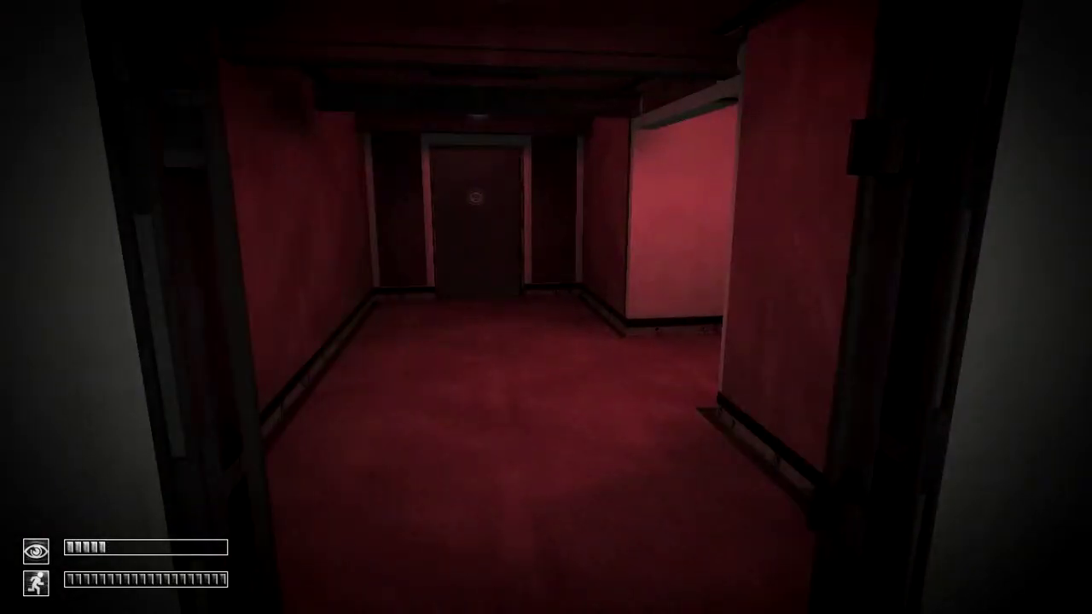
Follow the red-lit corridor into the lit corridor and back through the CAUTION doorway
key(w)
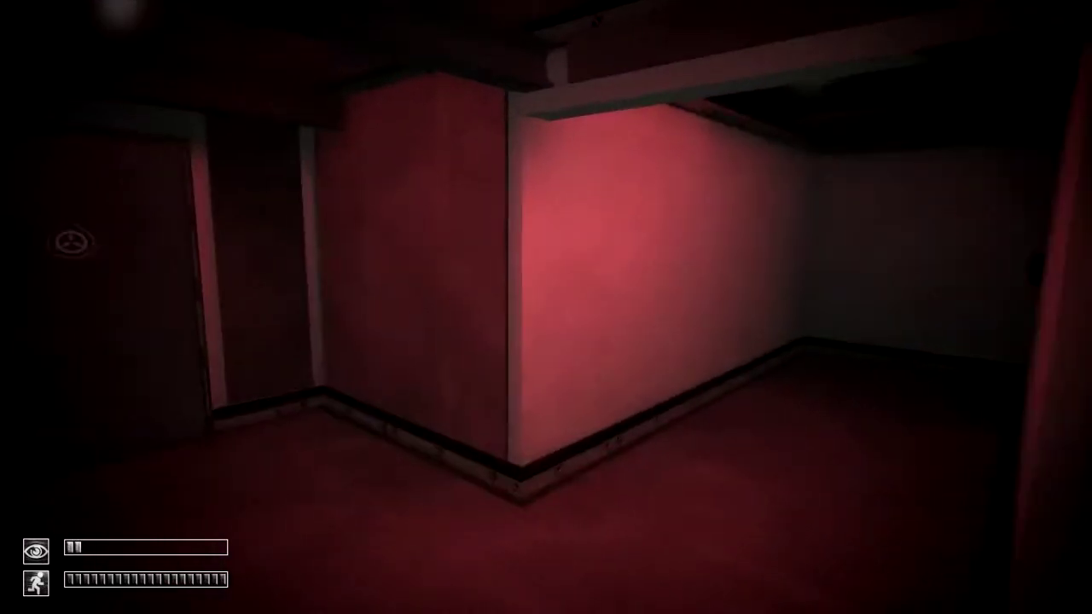
key(w)
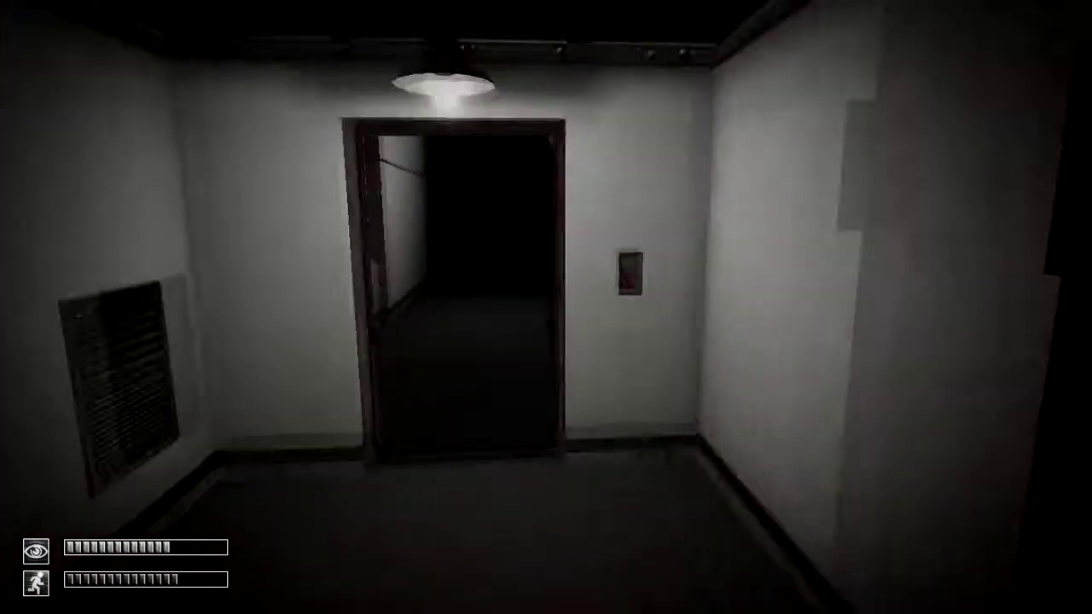
key(shift+w)
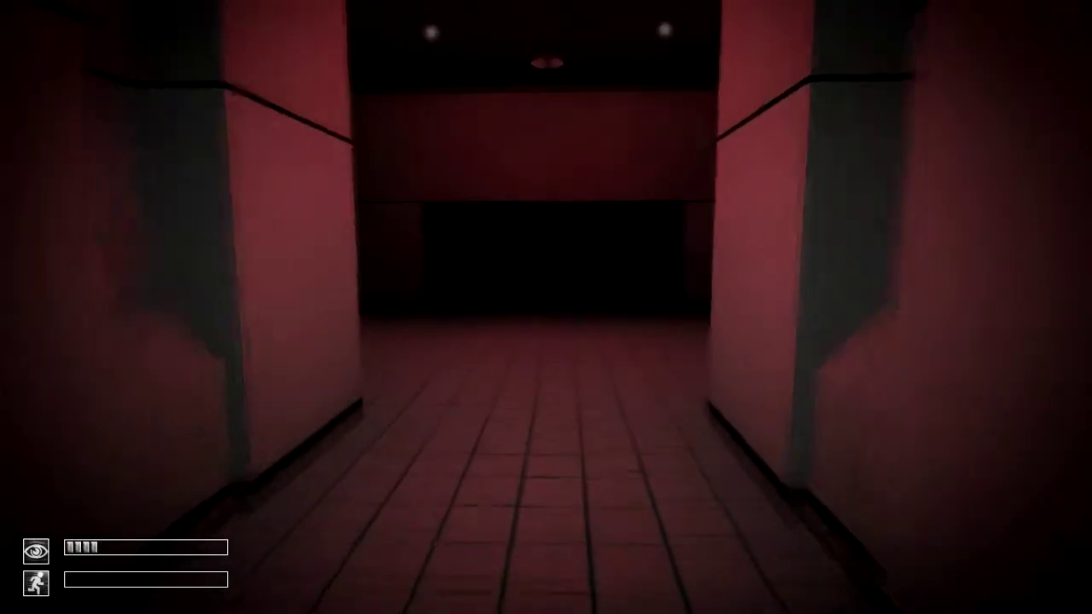
key(w)
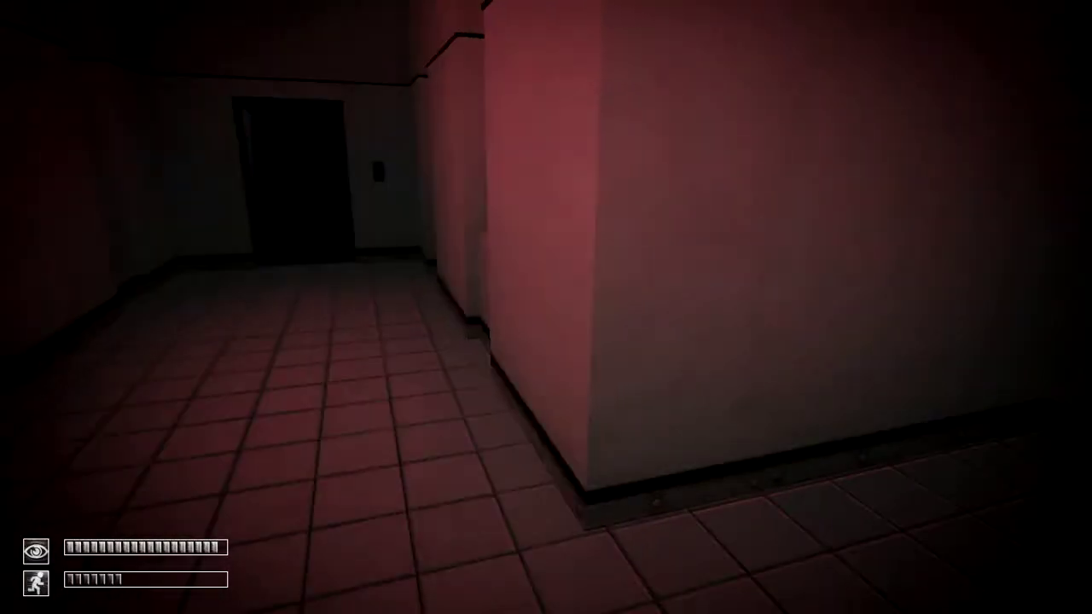
key(w)
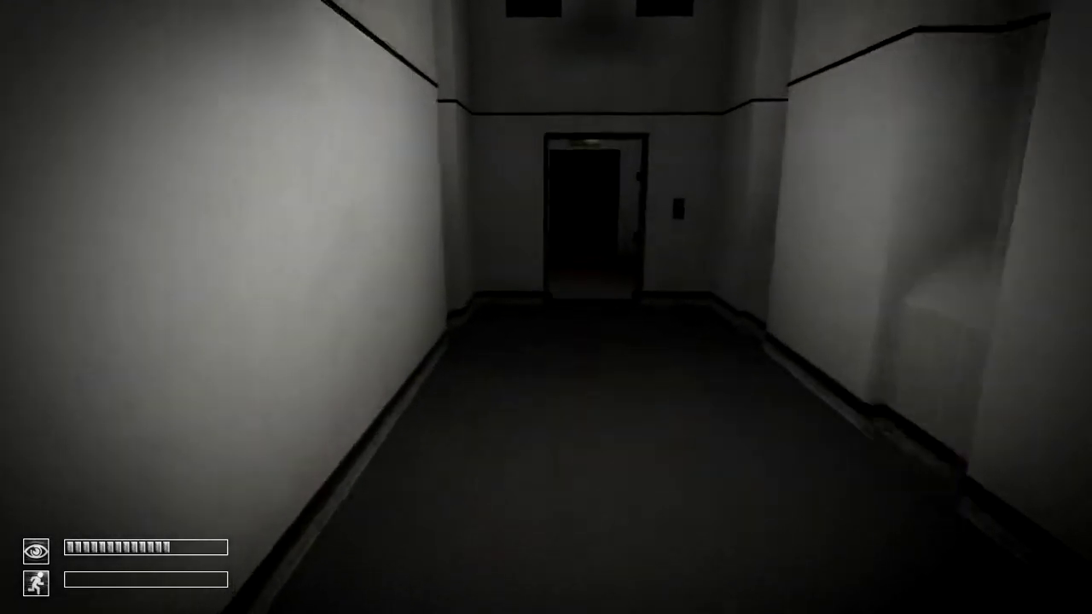
key(w)
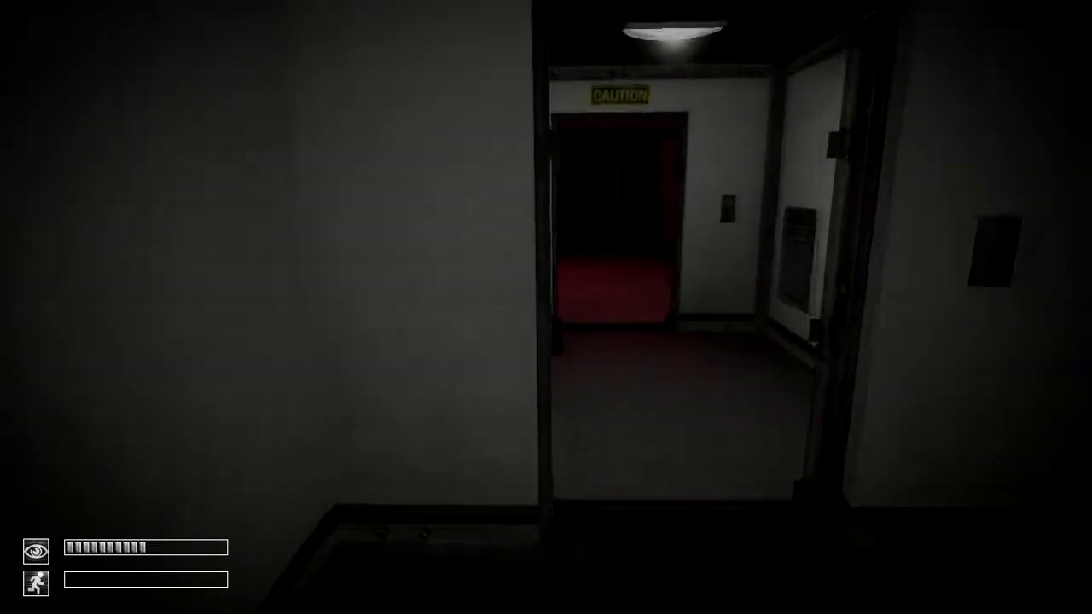
key(w)
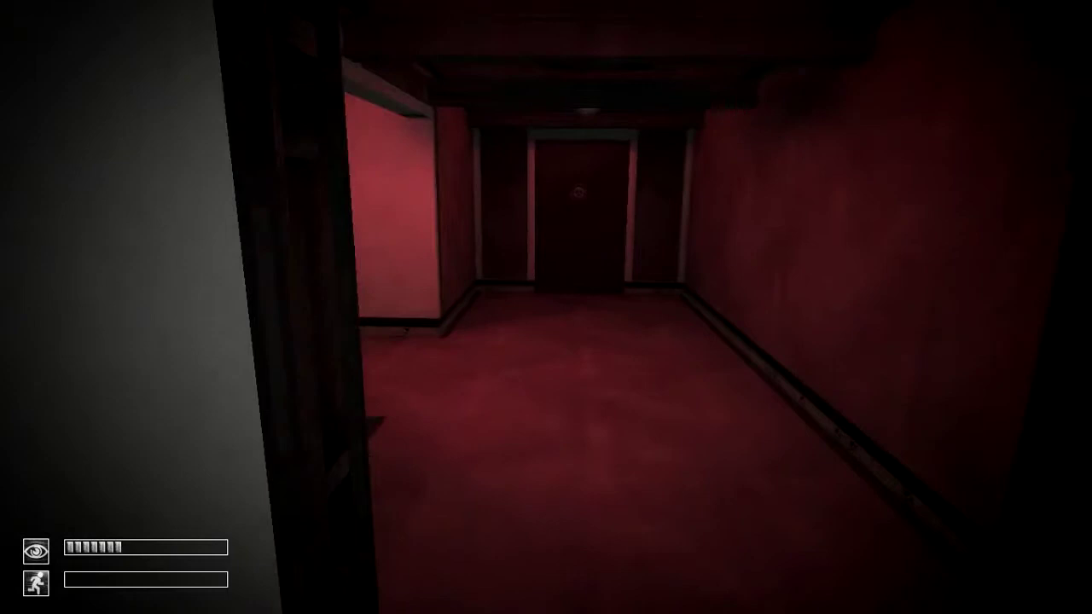
Open the dark corridor's door and walk the white tiled corridor toward a dark doorway
key(w)
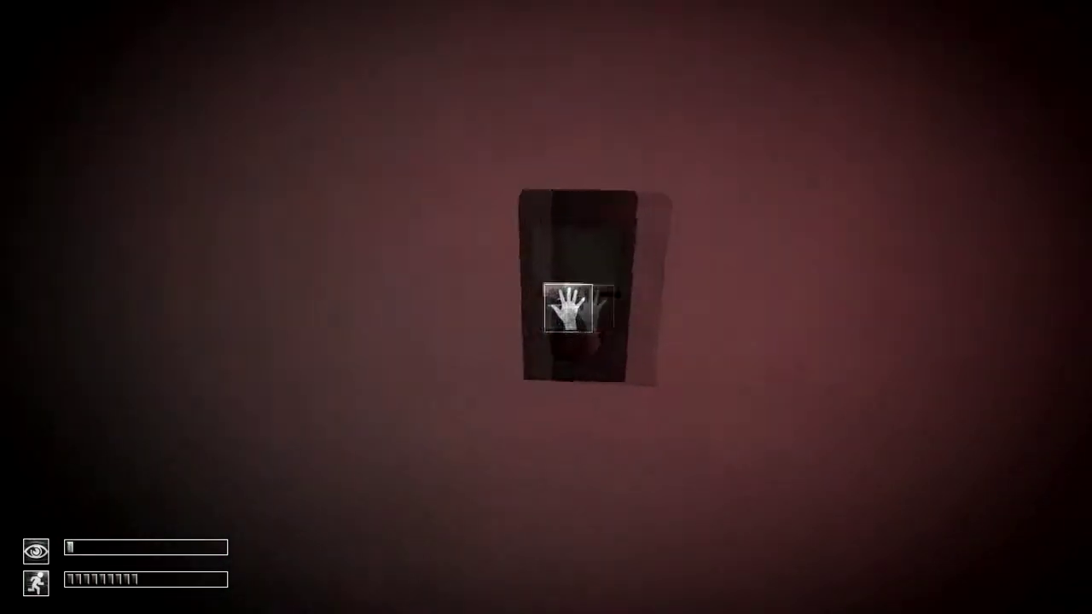
click(568, 307)
key(w)
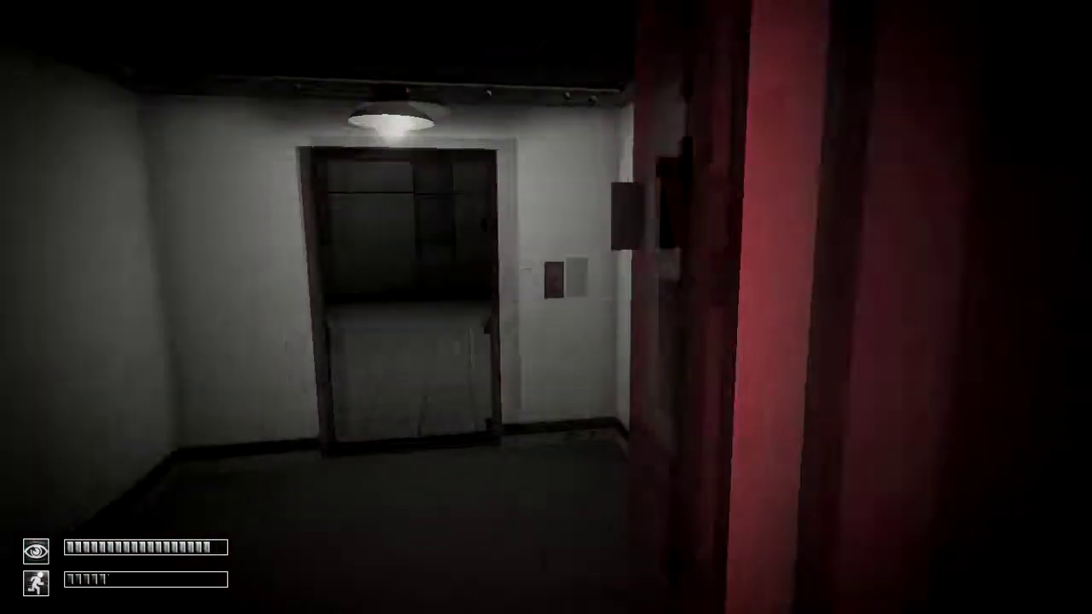
key(w)
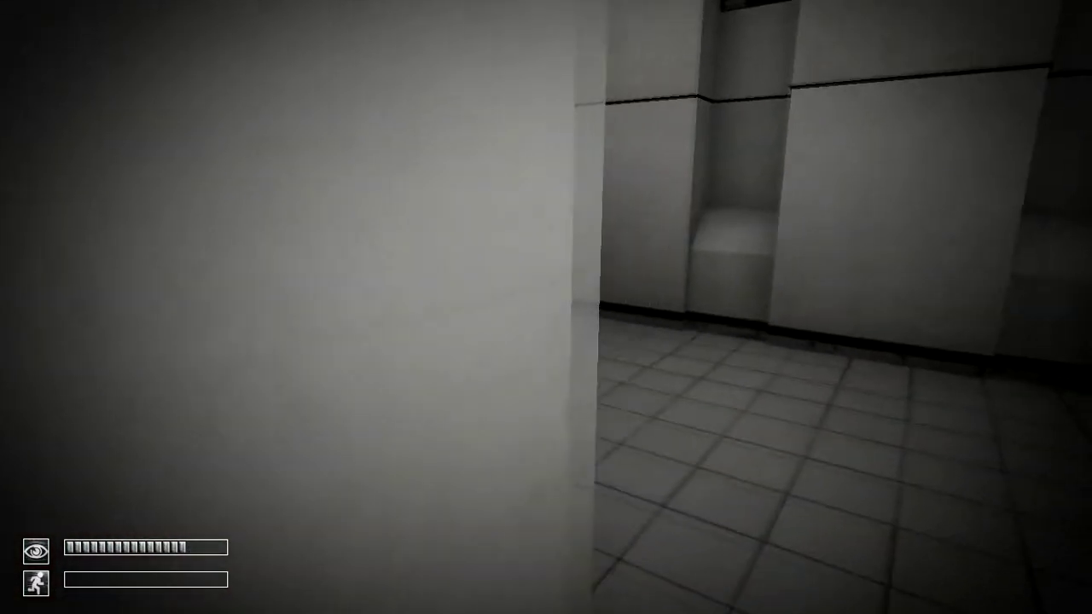
key(w)
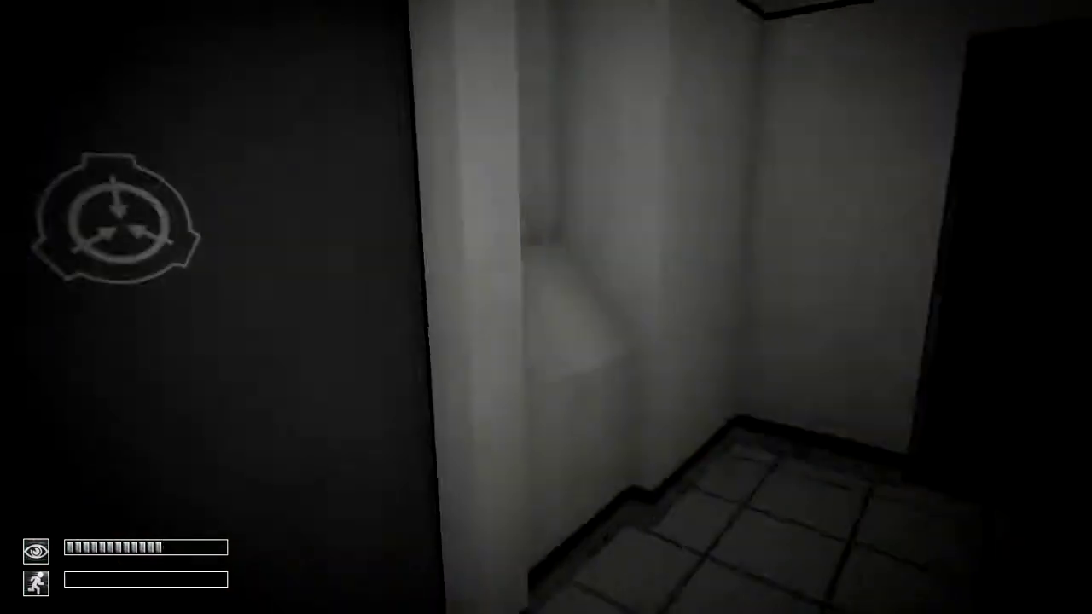
key(w)
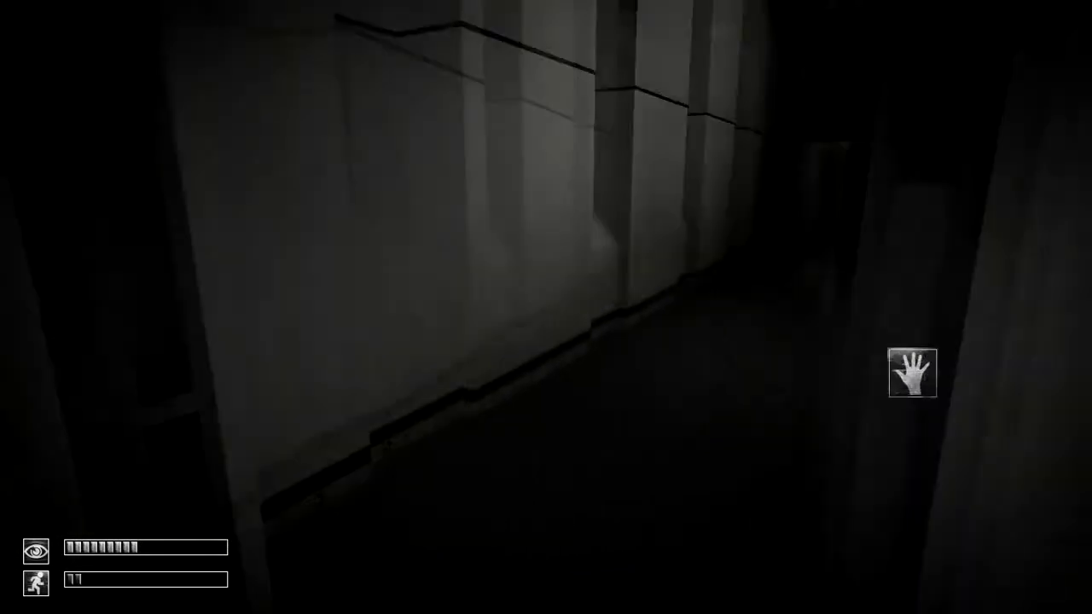
key(w)
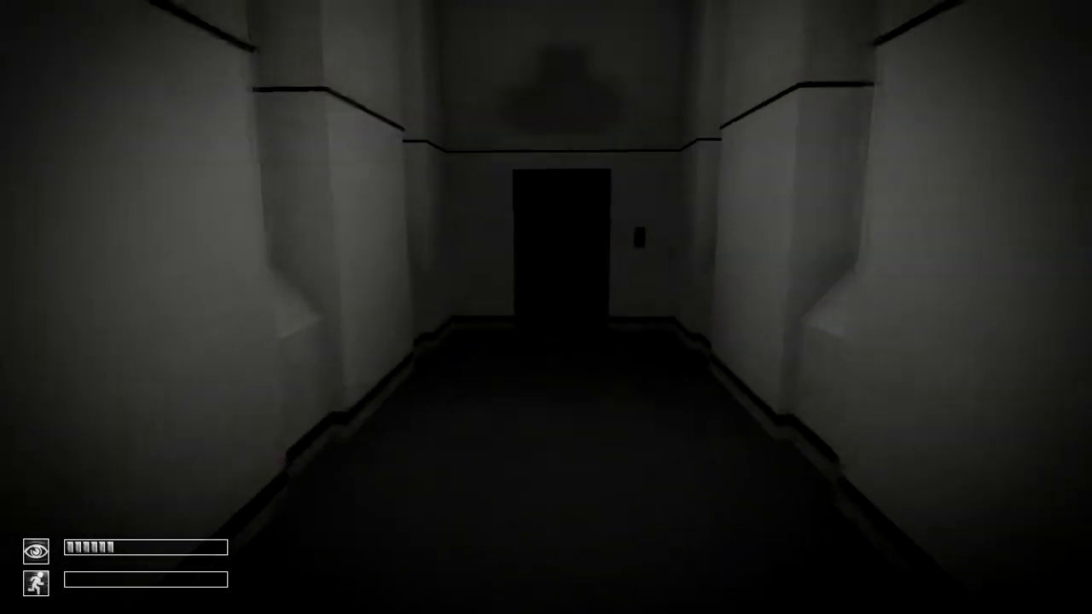
Look around the ceiling lamps, then open a door and continue down the corridor
key(w)
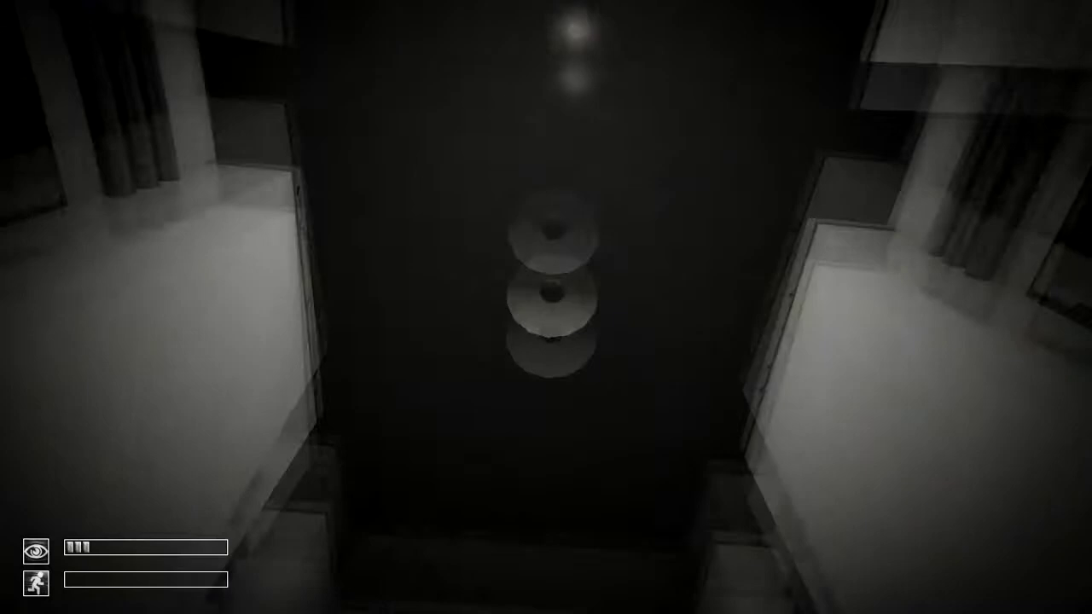
key(w)
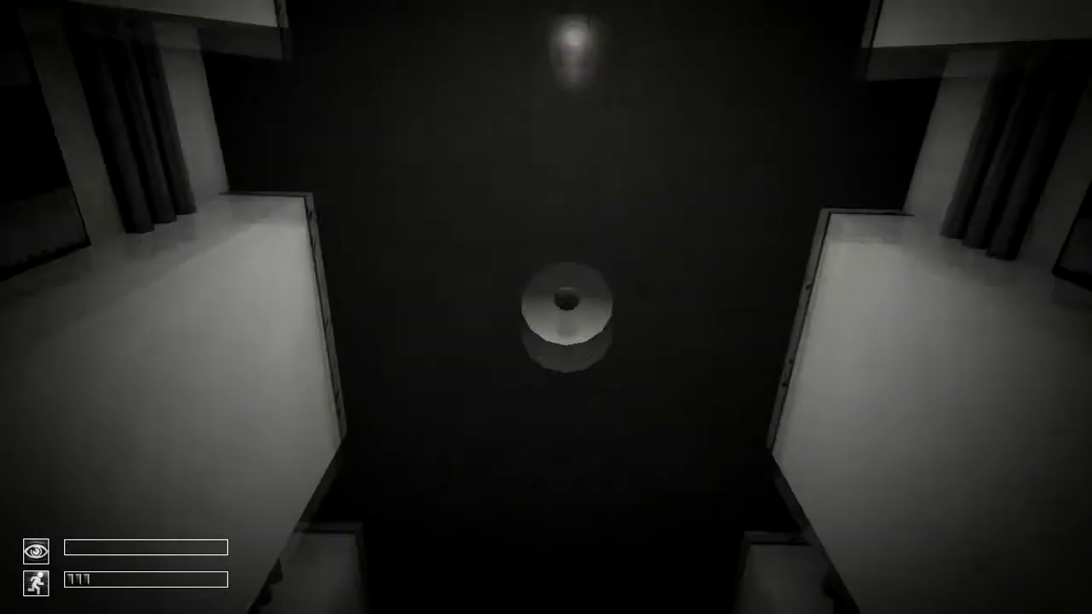
key(w)
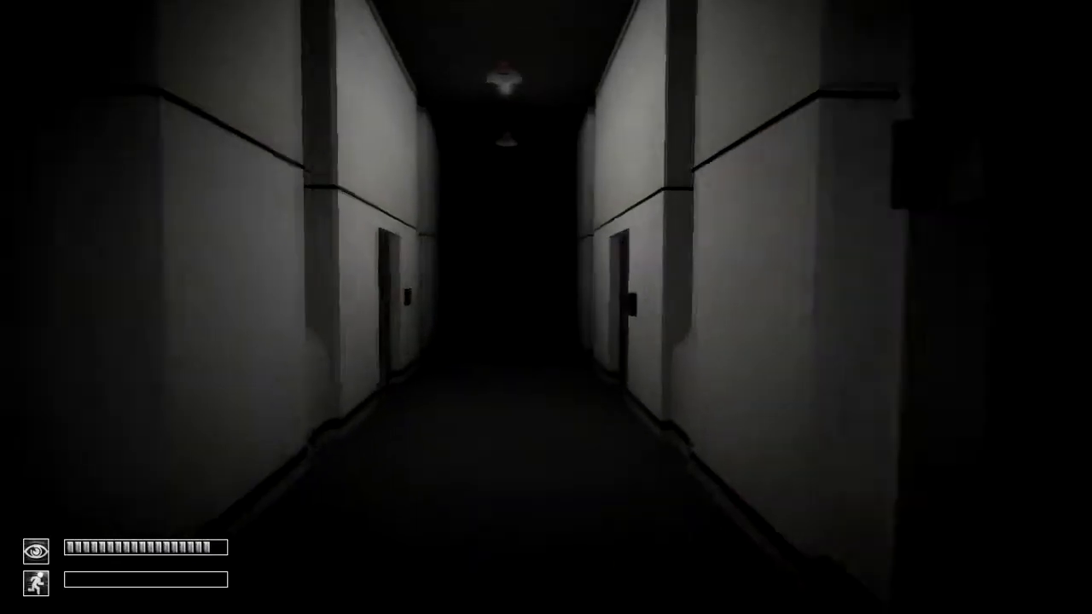
key(w)
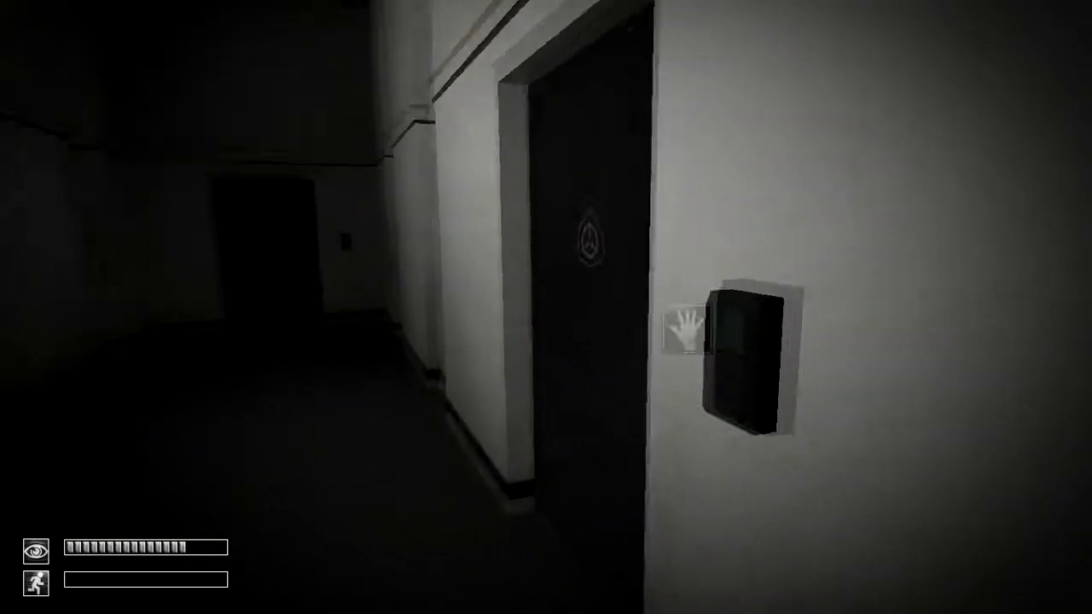
click(764, 333)
key(w)
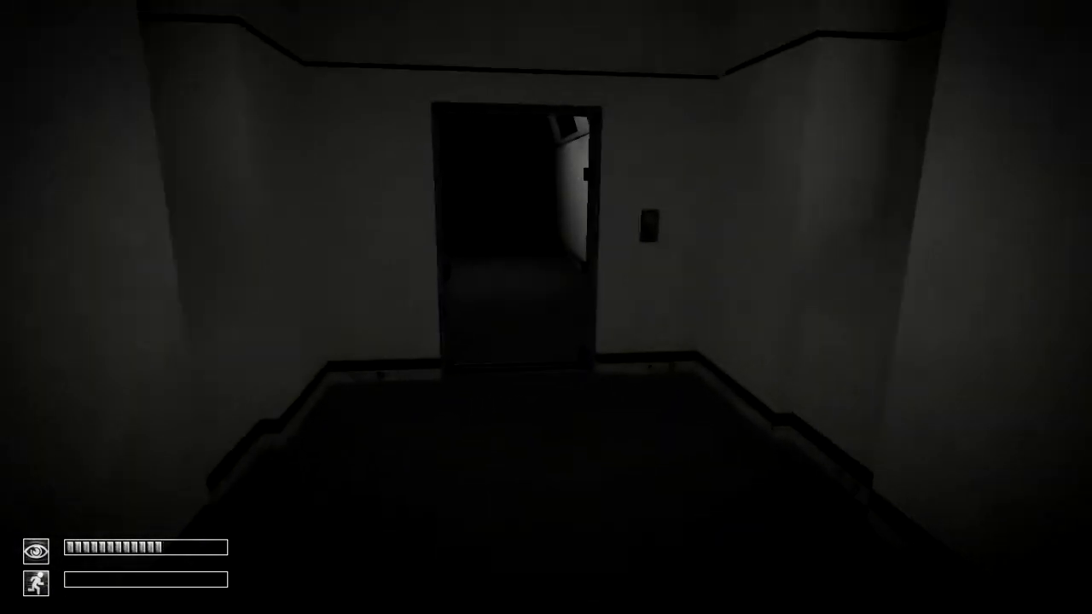
Walk around the corner and sprint through doorways into the long corridor
key(w)
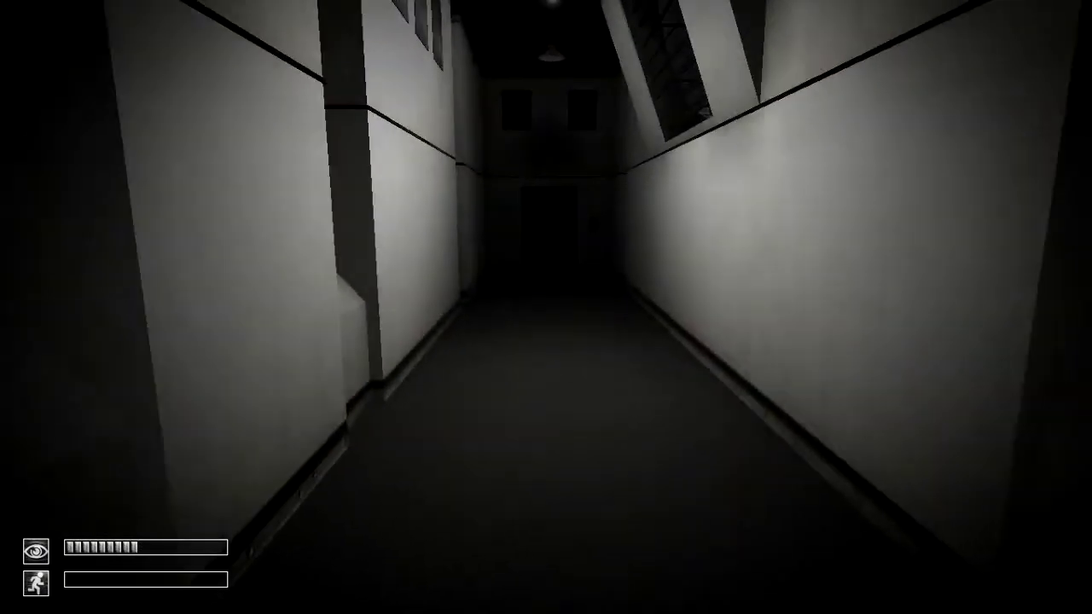
key(w)
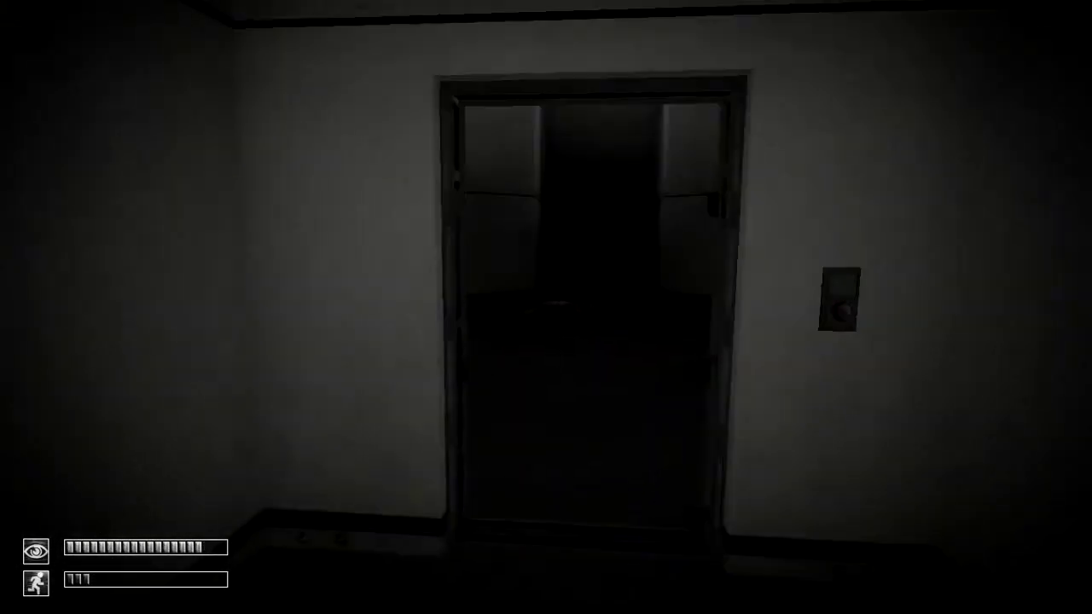
key(shift+w)
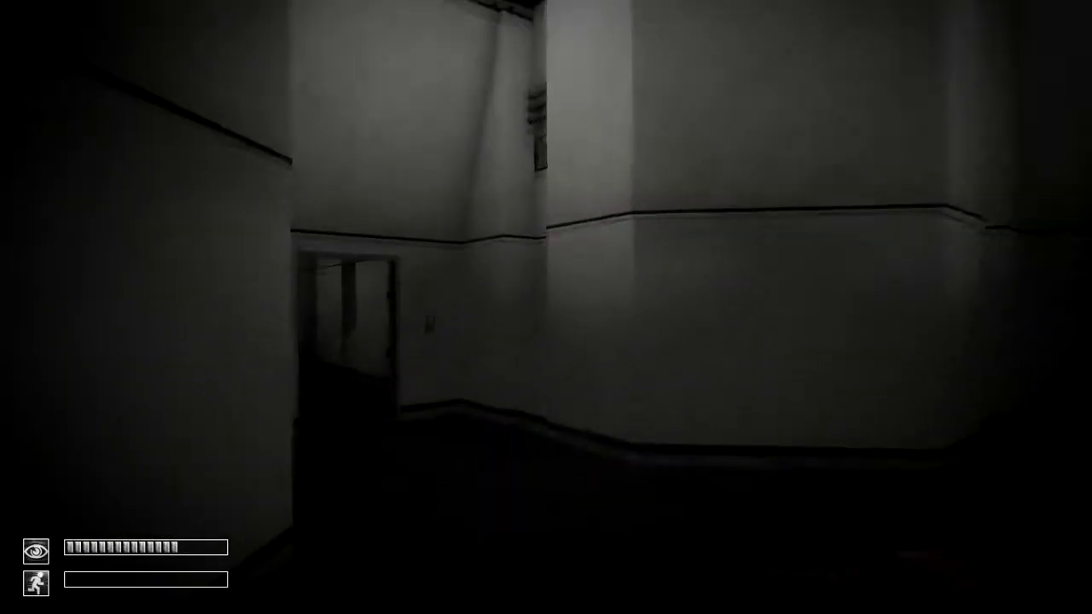
key(w)
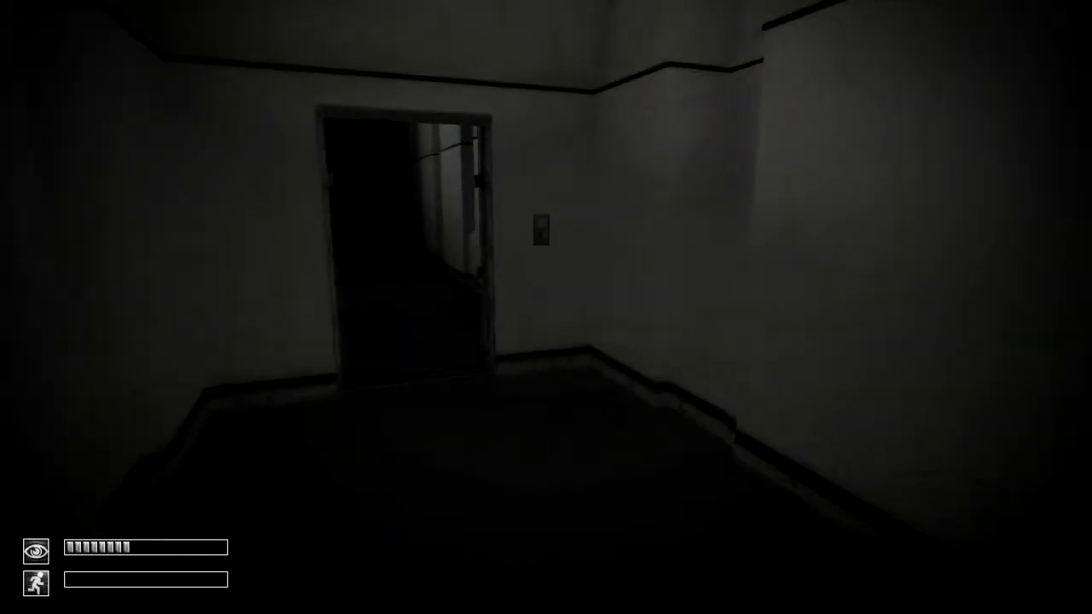
key(w)
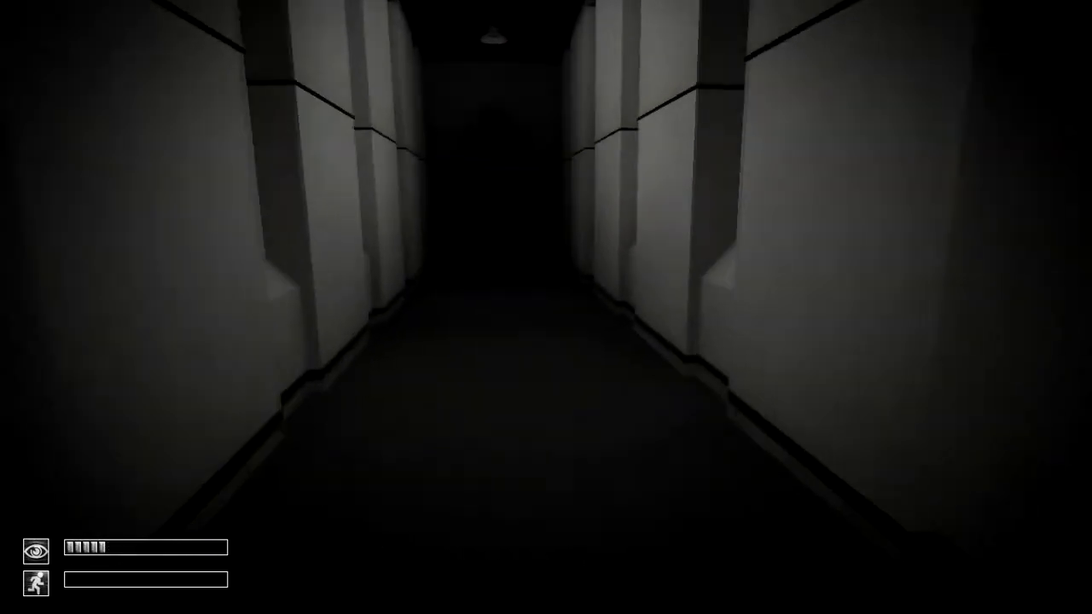
Pass the side opening with the body and continue through the hallway doorways
key(w)
key(w)
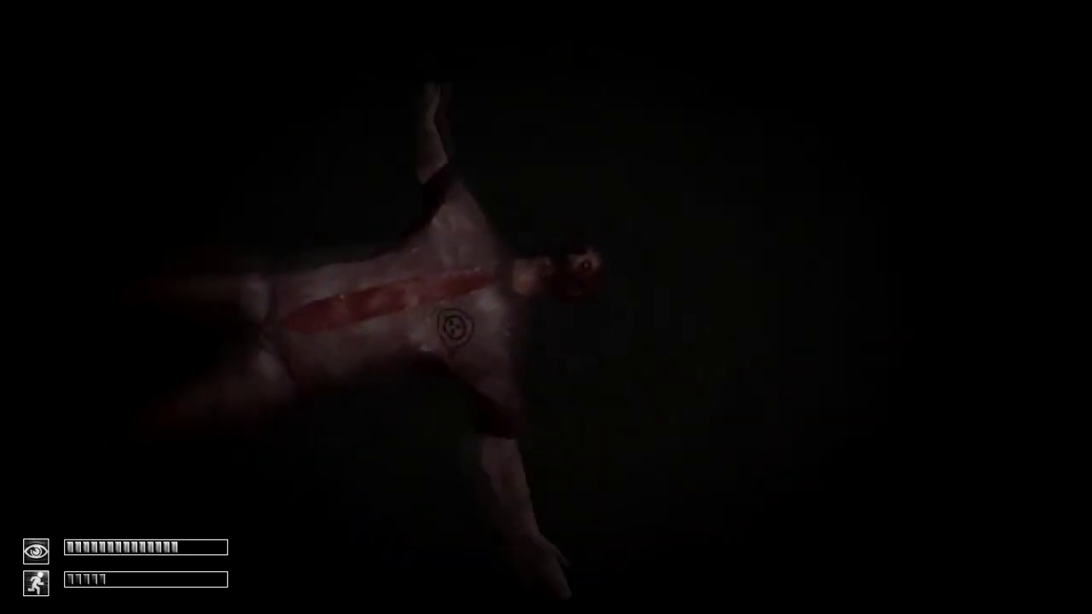
key(shift+w)
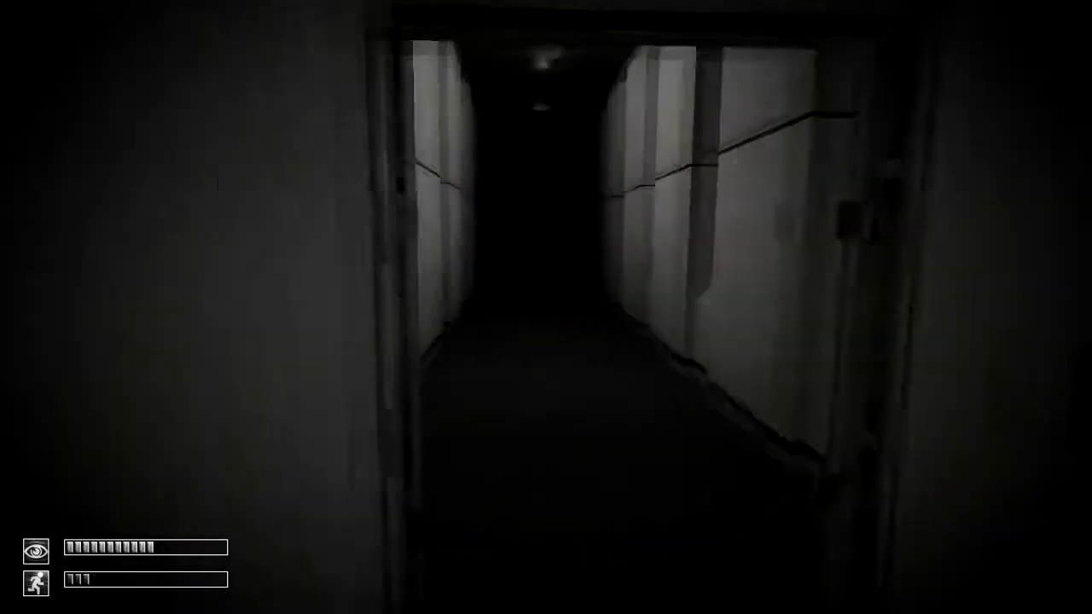
key(w)
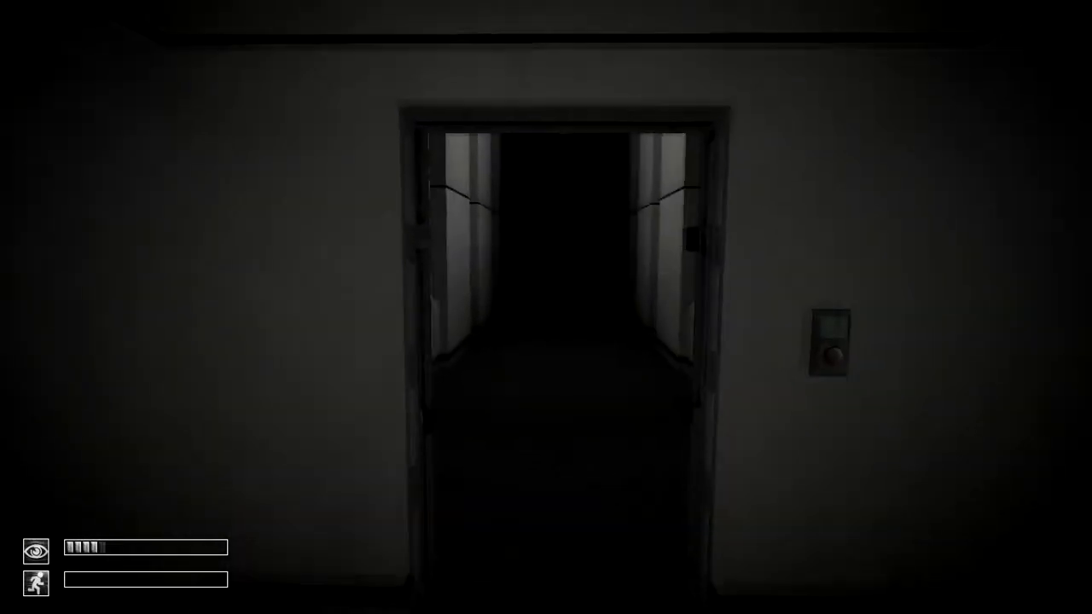
key(w)
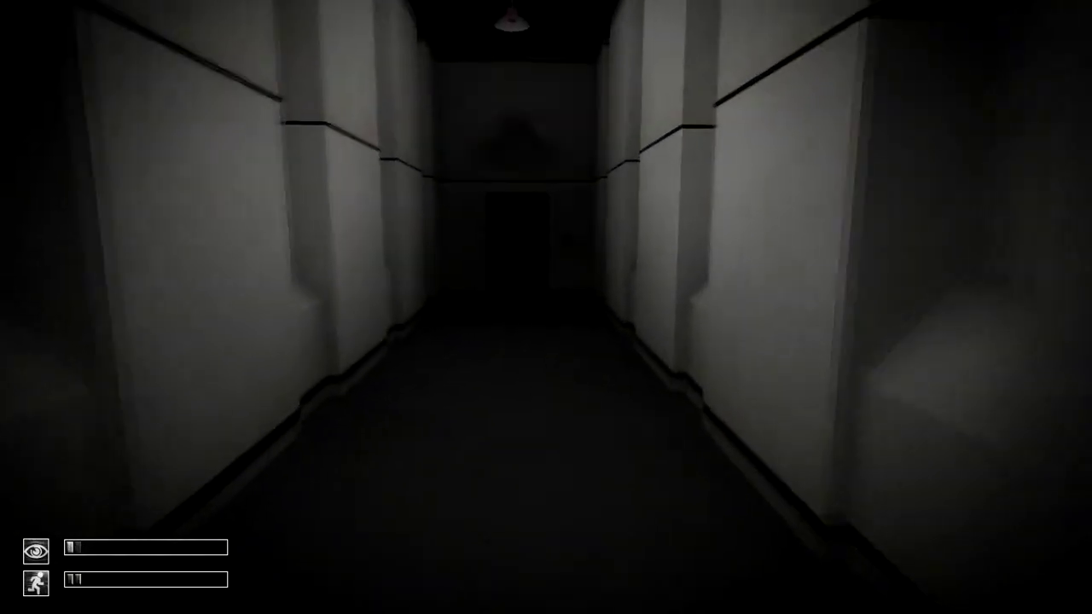
Walk toward the door, then reload the save after SCP-173 kills the player
key(w)
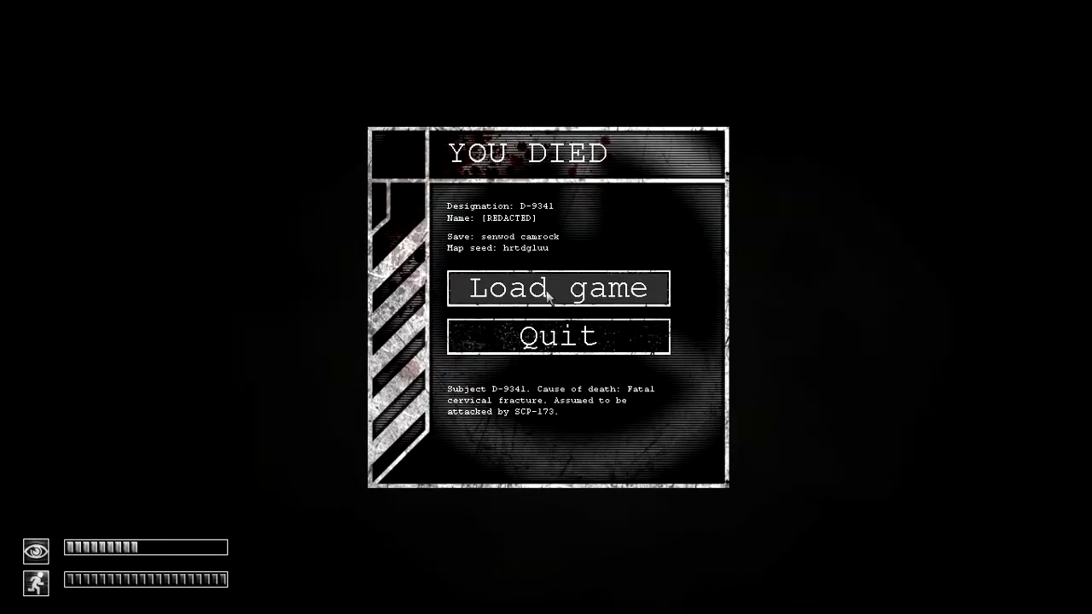
click(546, 290)
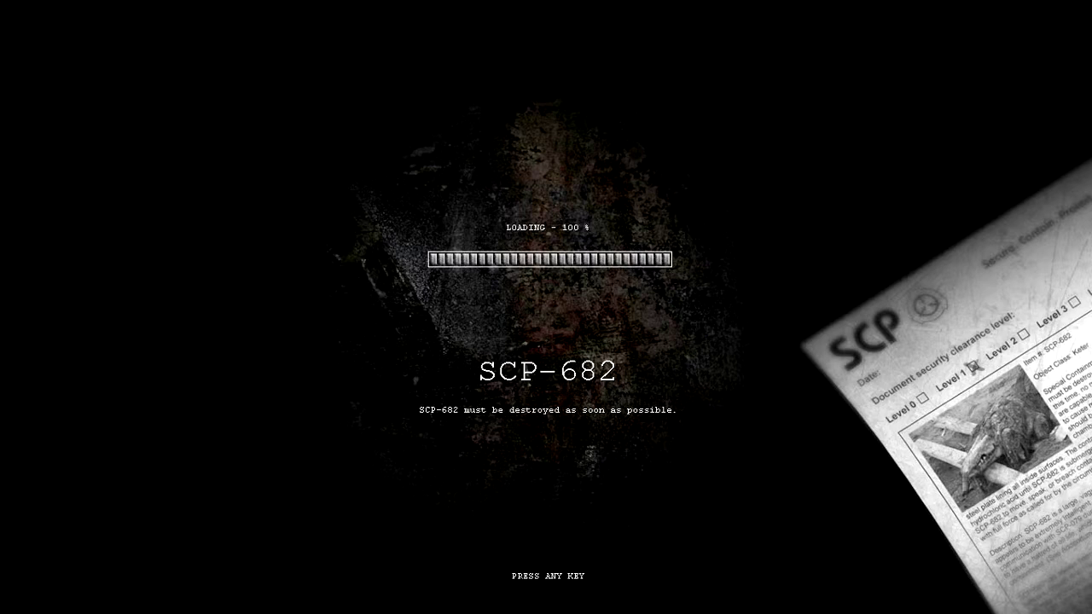
Resume play and walk past the keycard panel and caged storage down the long corridor
key(space)
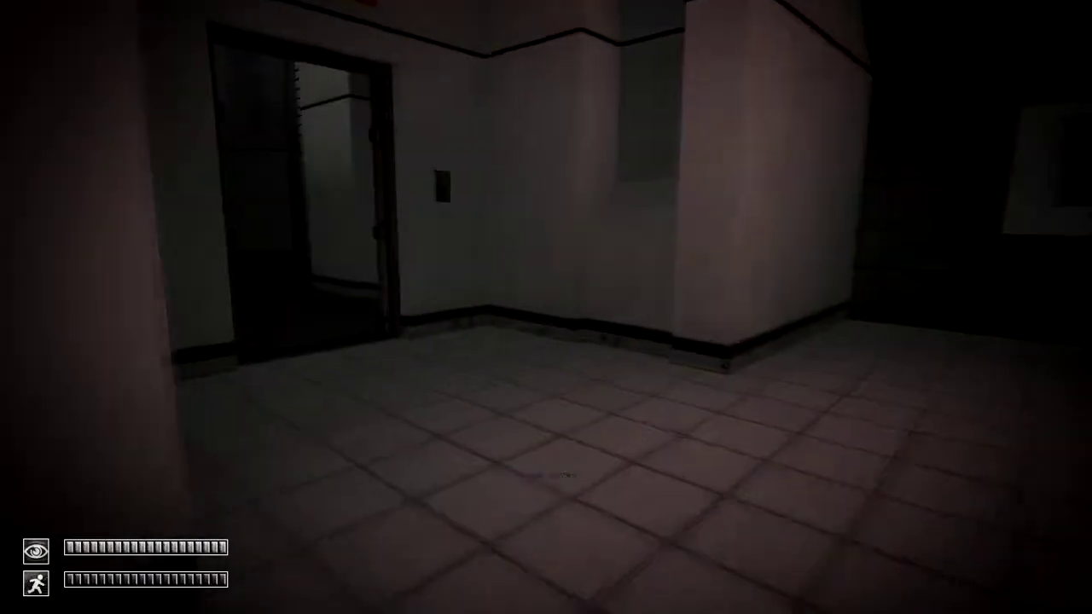
key(w)
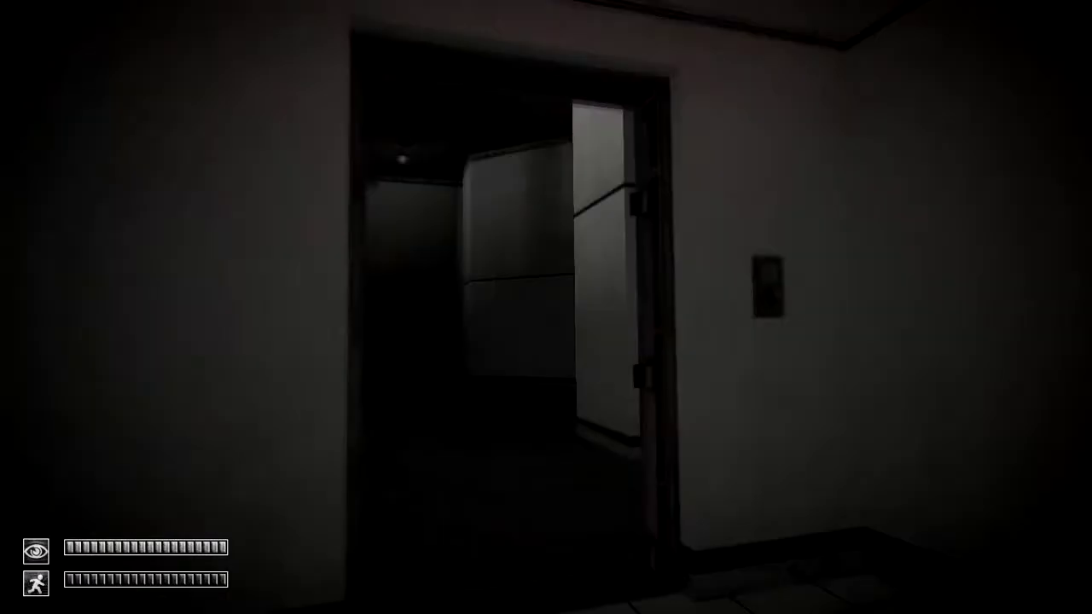
key(w)
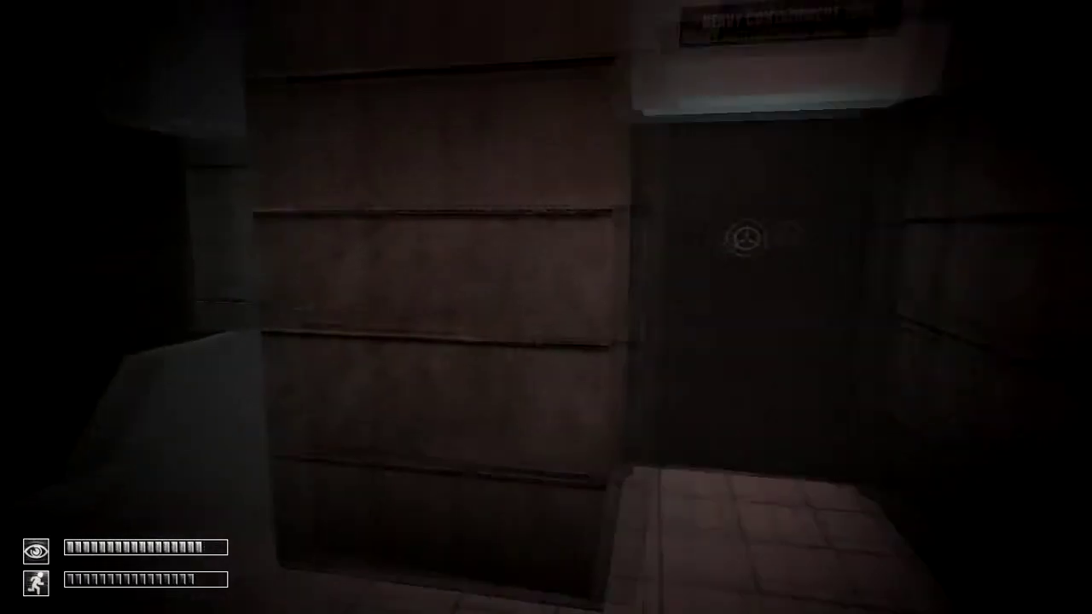
key(w)
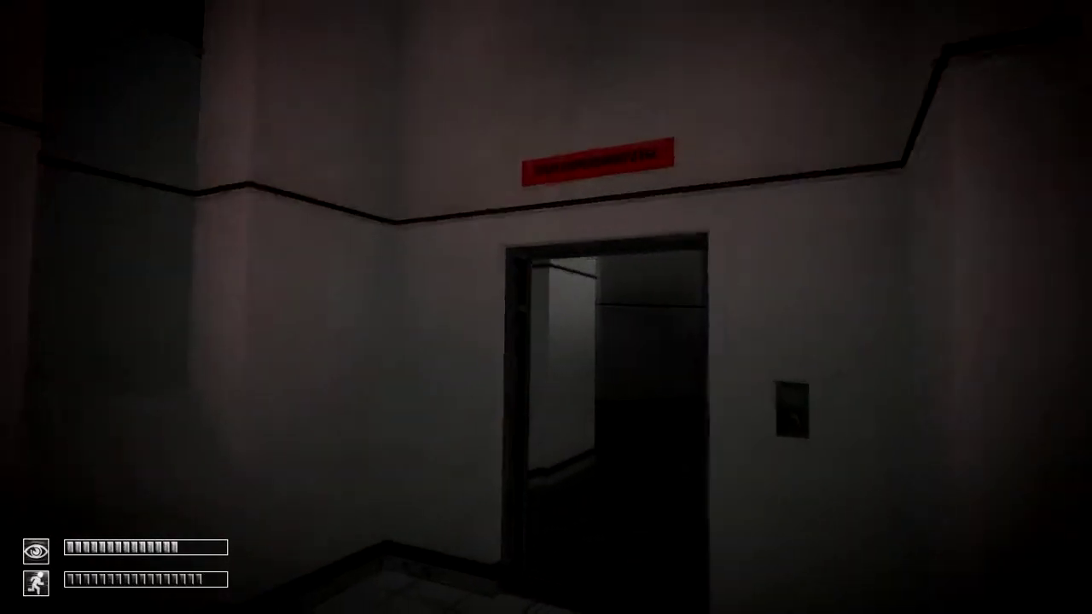
key(w)
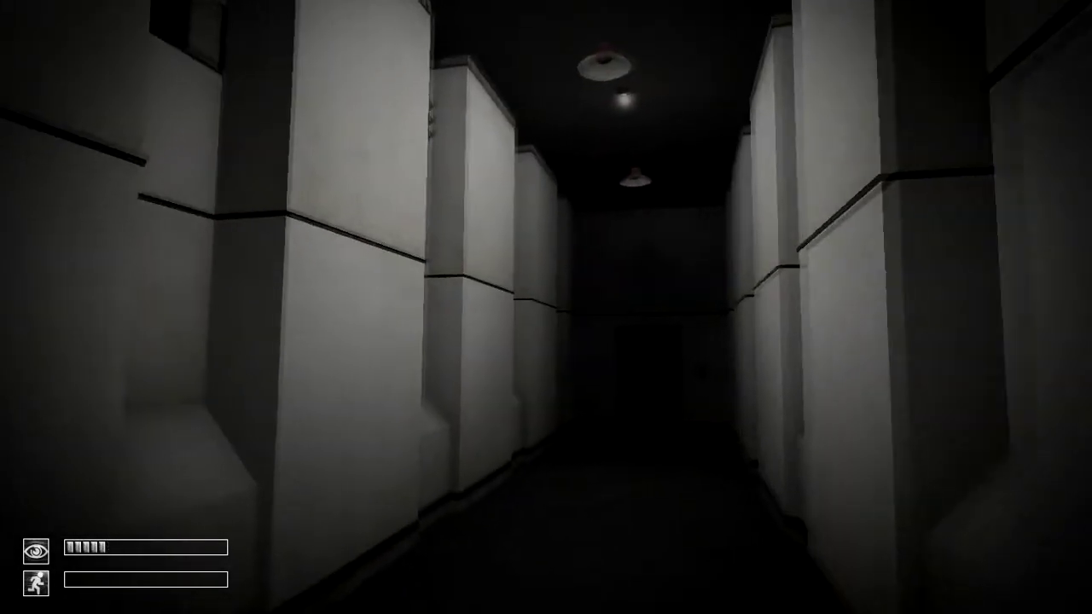
key(w)
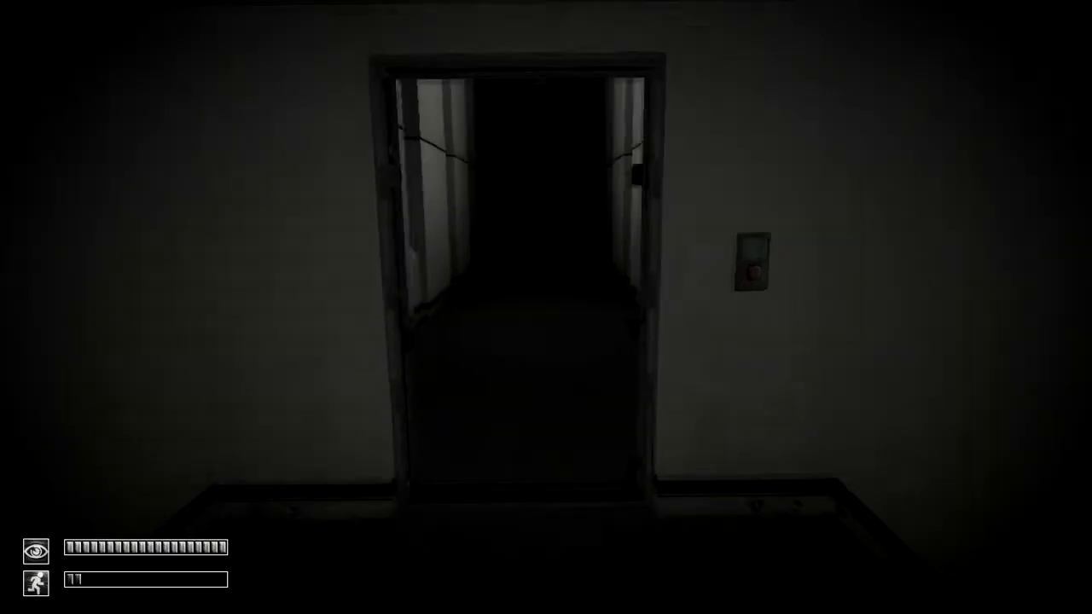
Turn away from the grated door and head through the corridor to the elevator
key(w)
key(w)
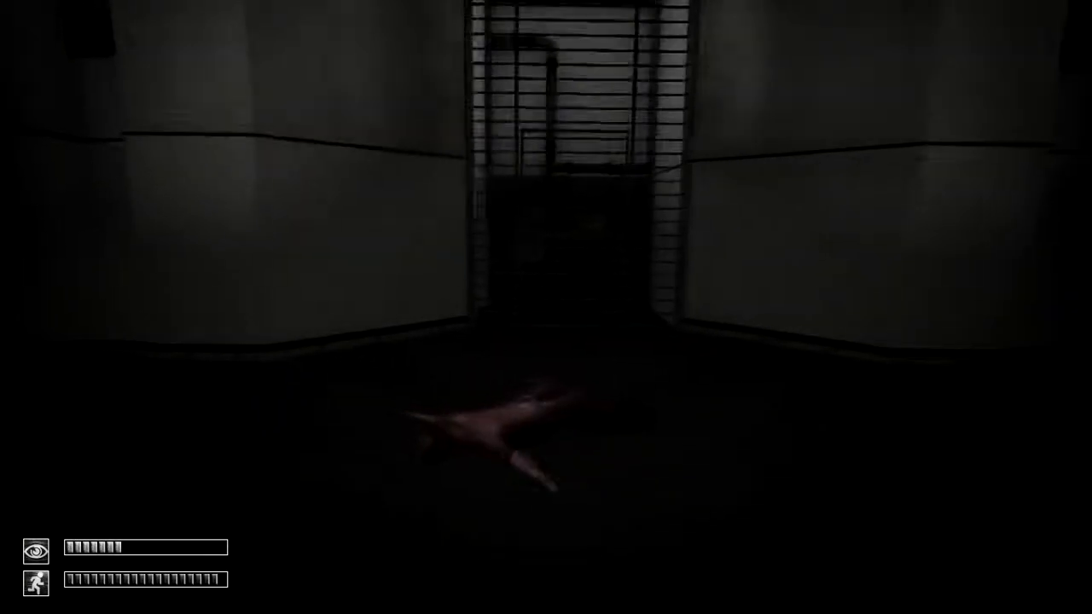
key(w)
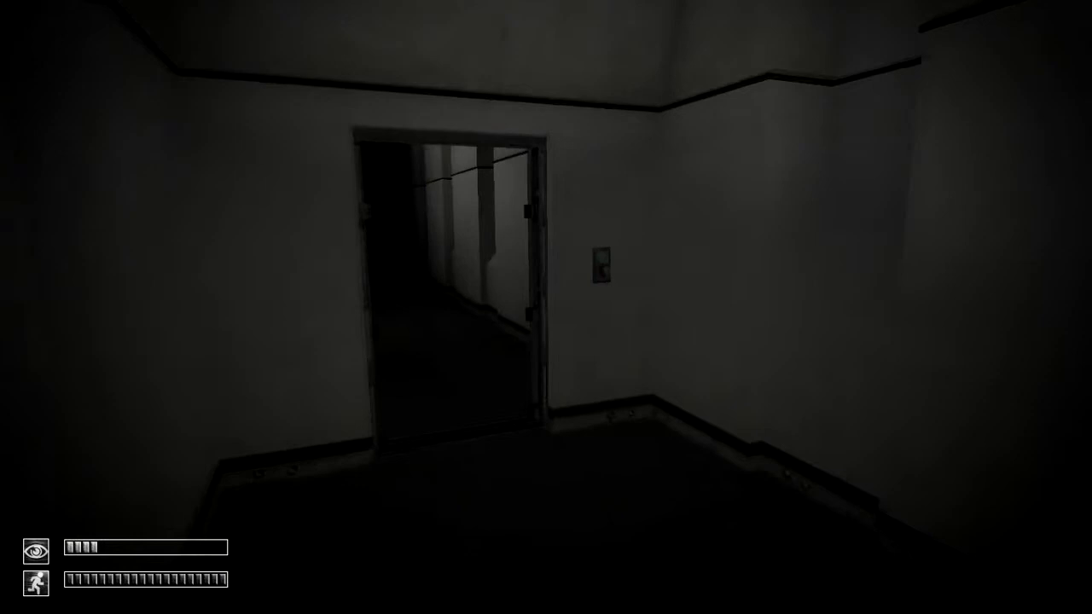
key(w)
key(w)
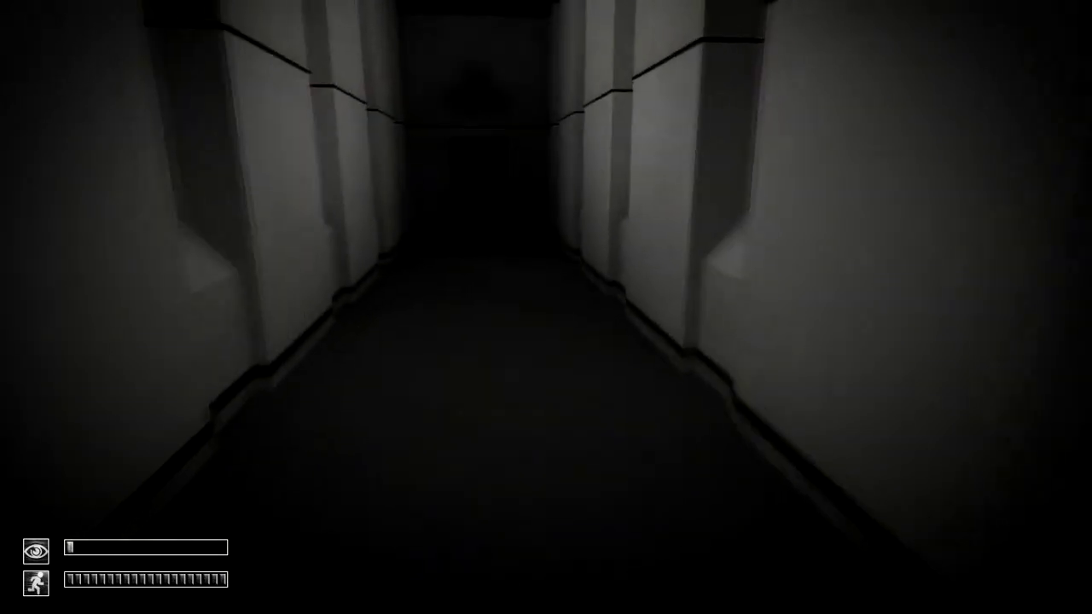
key(w)
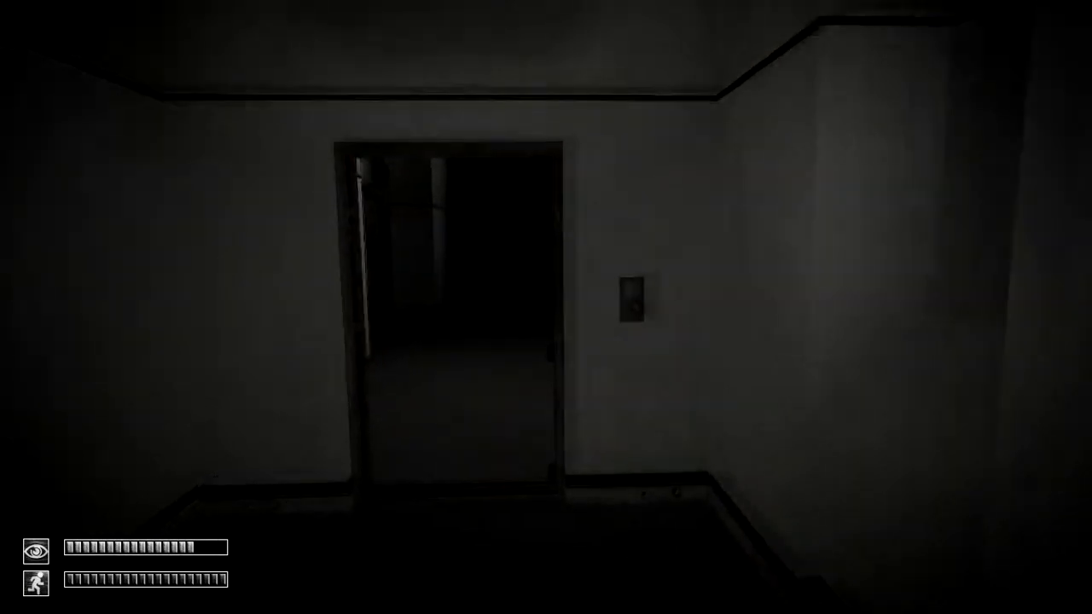
key(w)
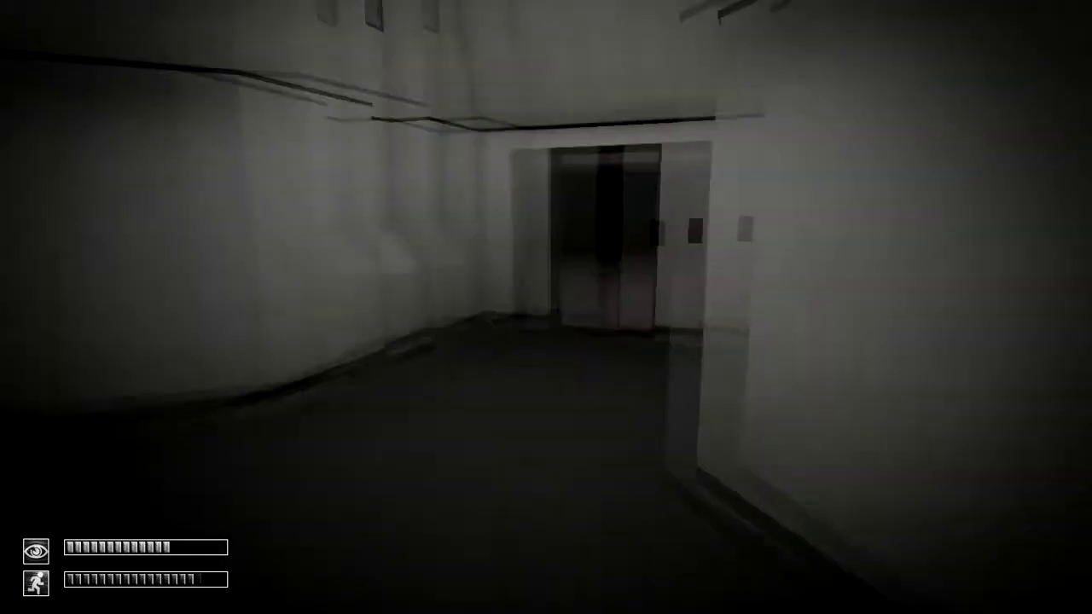
key(w)
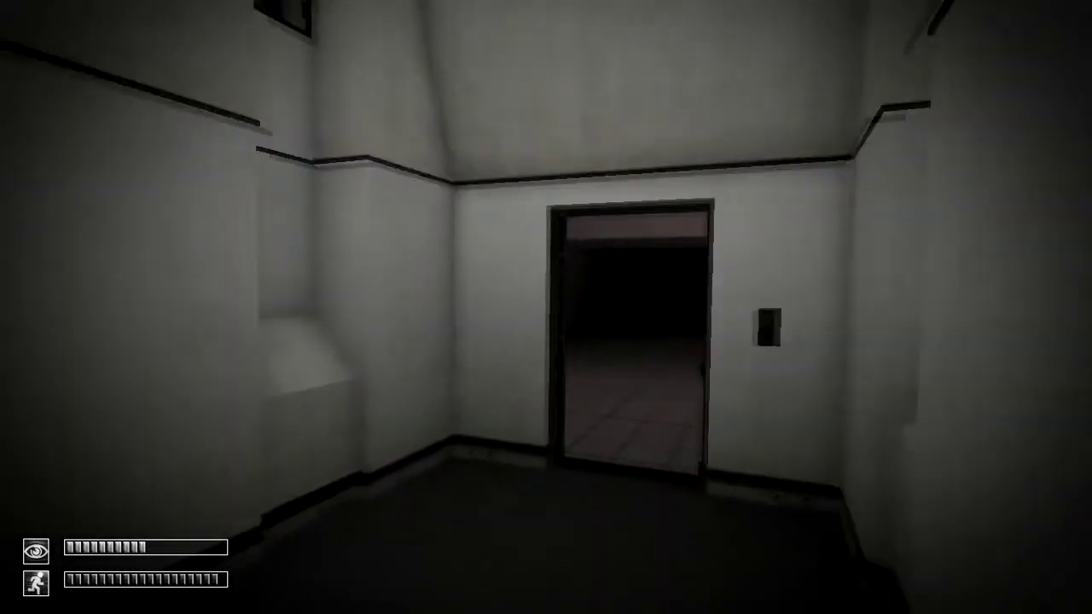
Cross the dark office room and white corridor to the two-doorway junction
key(w)
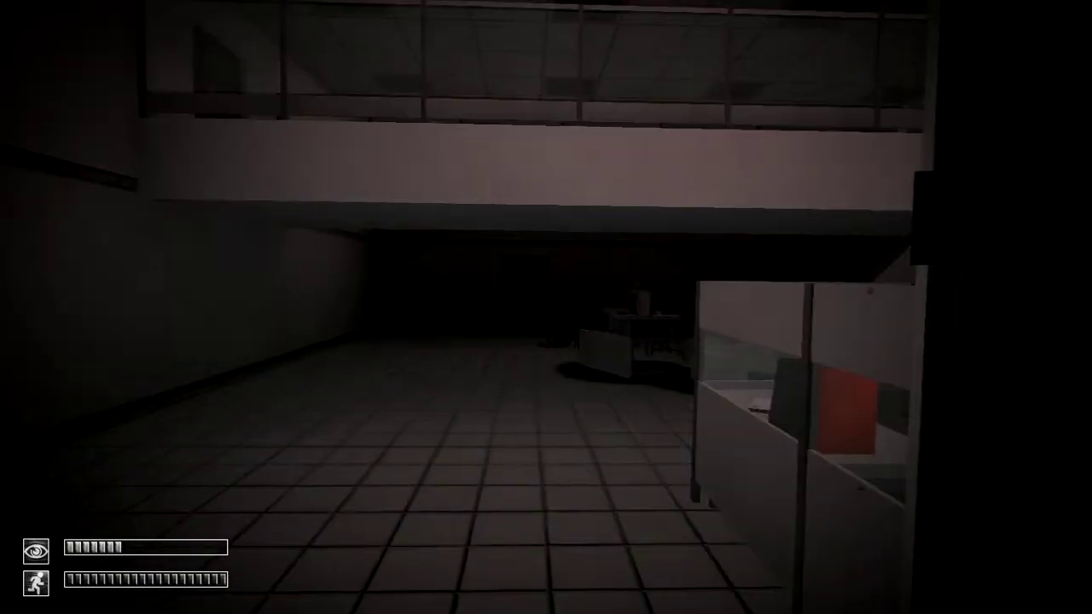
key(w)
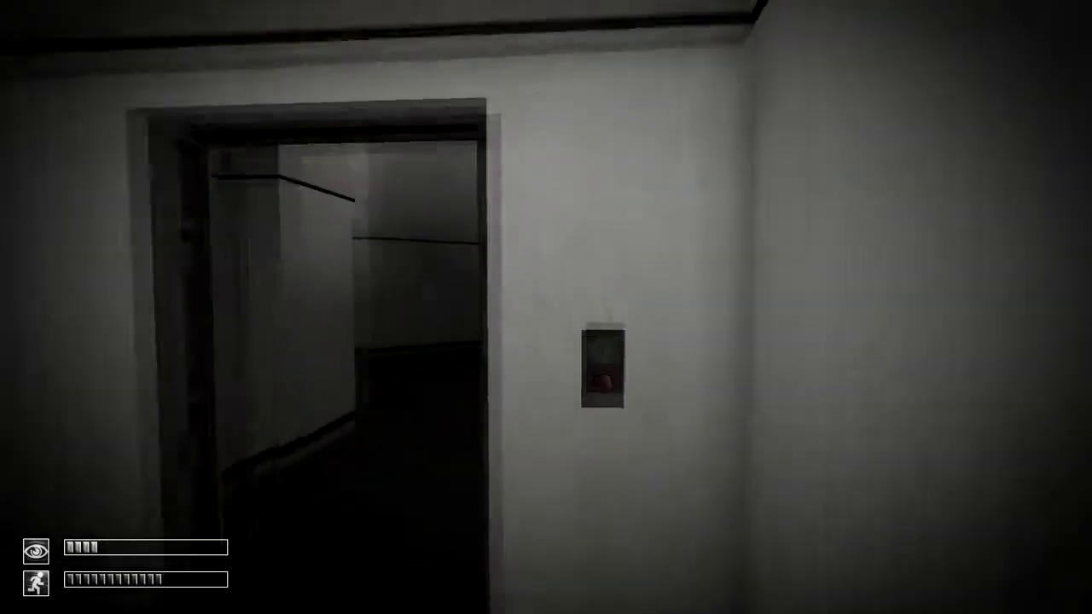
key(w)
key(w)
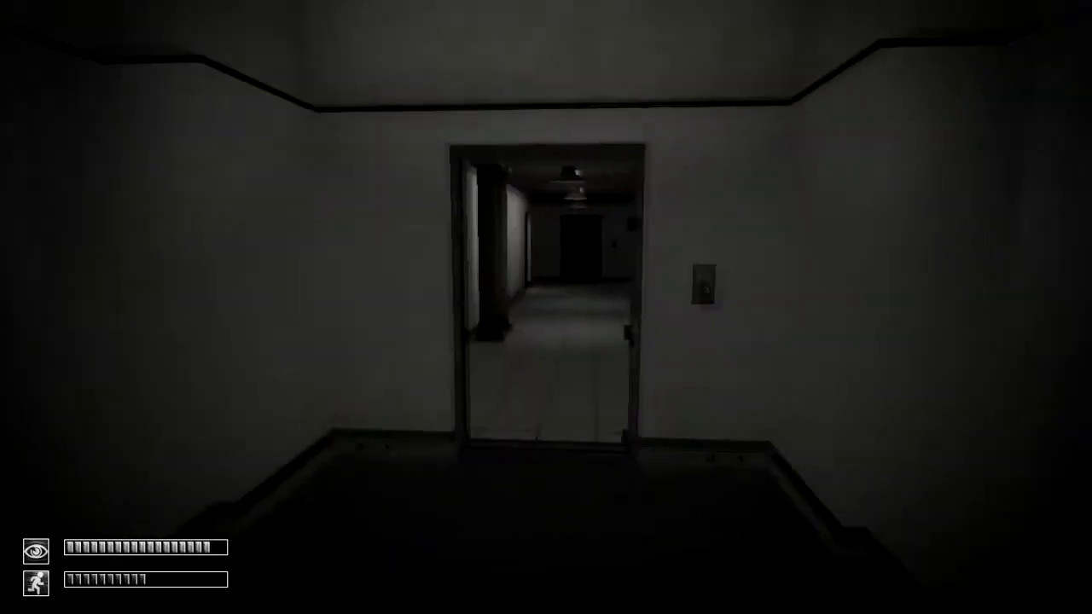
key(w)
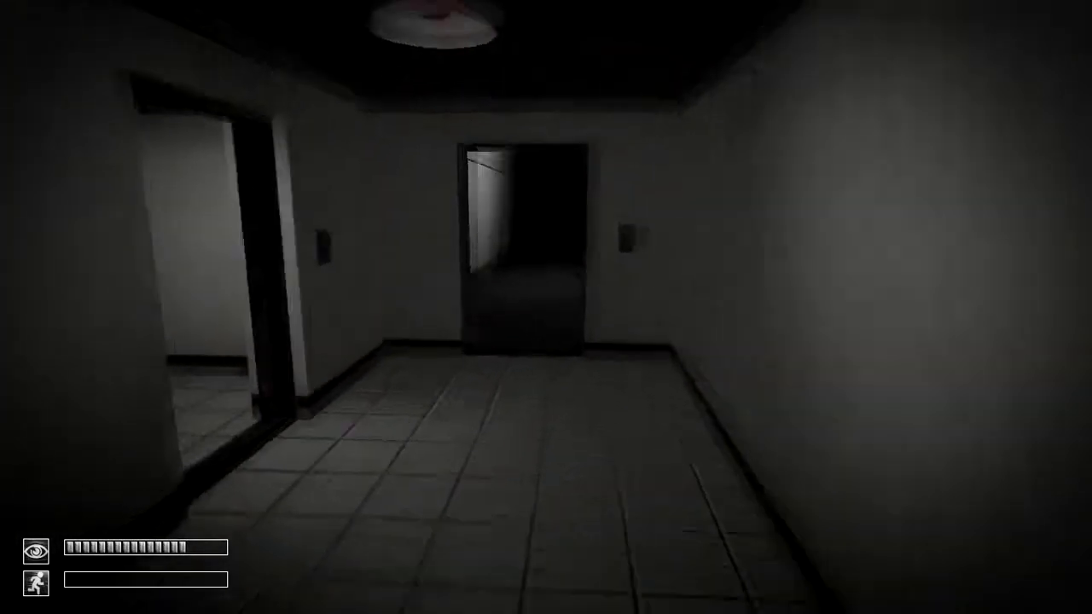
key(w)
key(w)
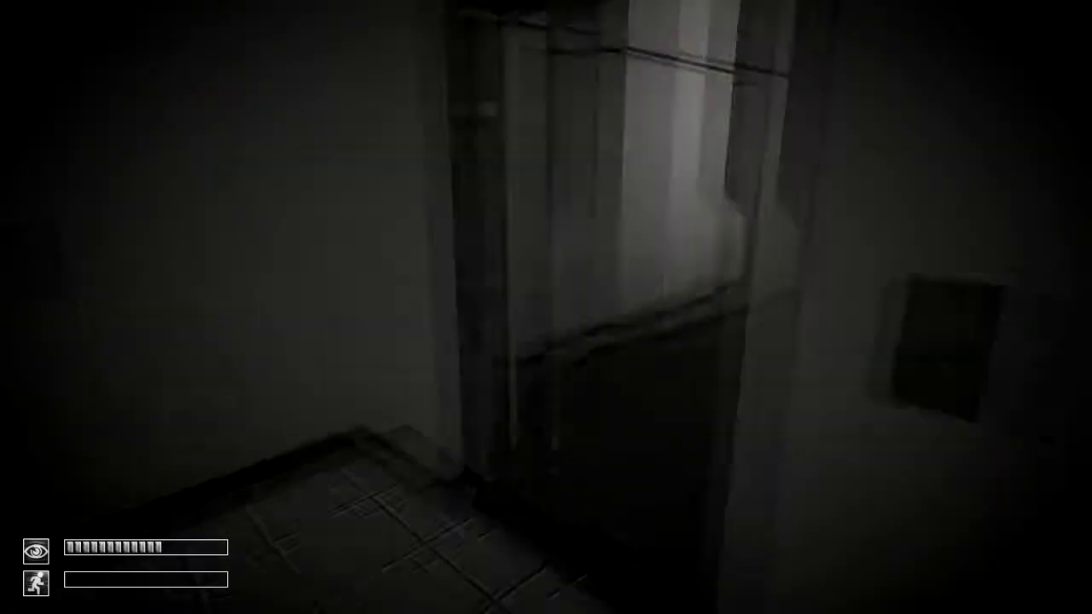
Walk past the keypad doorway through the filing-cabinet storeroom to the next room's doorway
key(w)
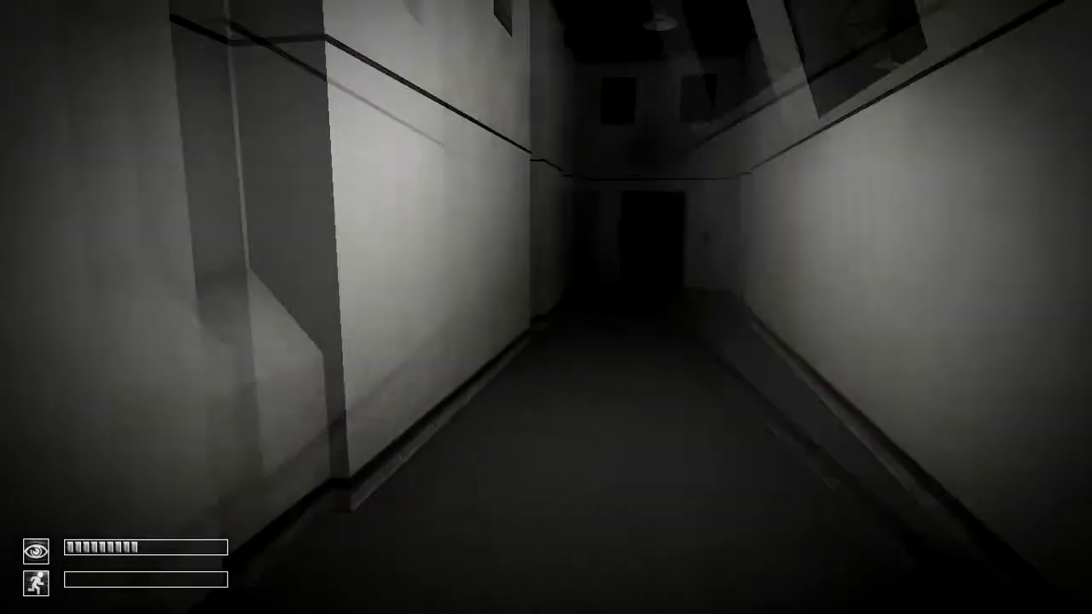
key(w)
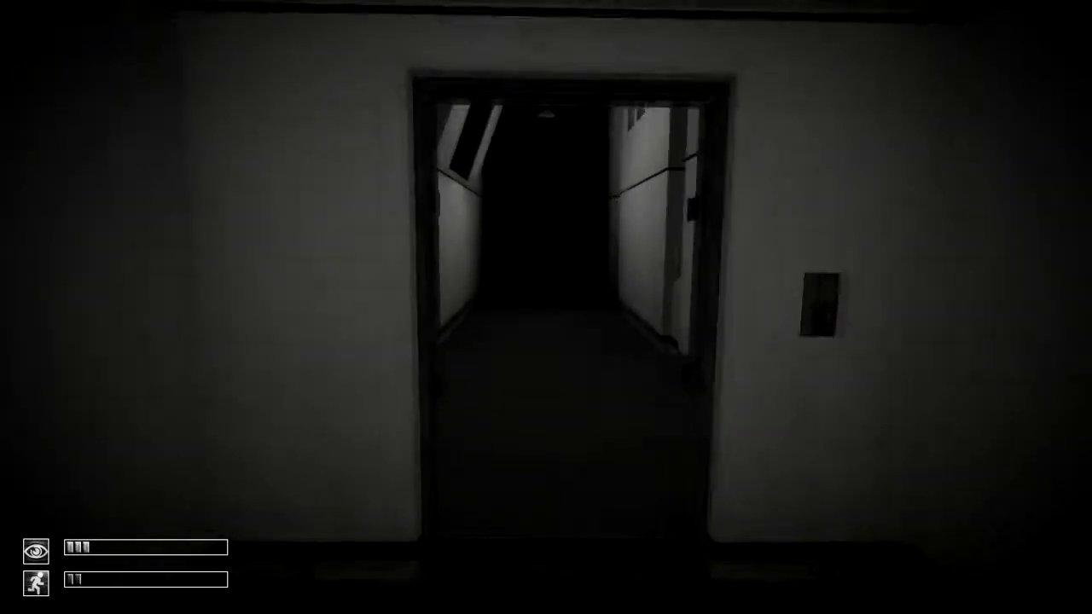
key(w)
key(w)
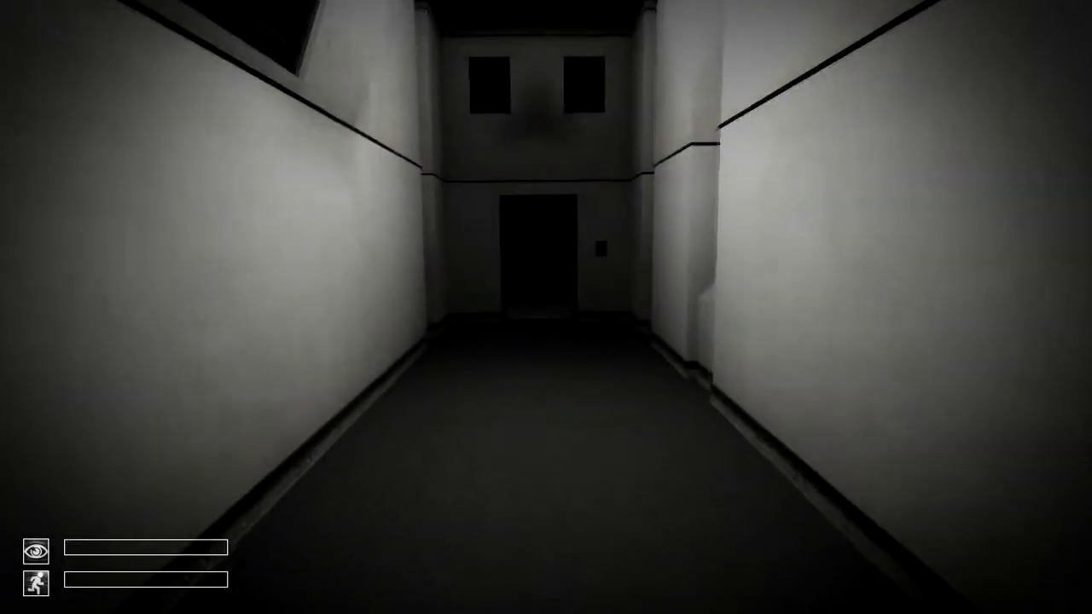
key(w)
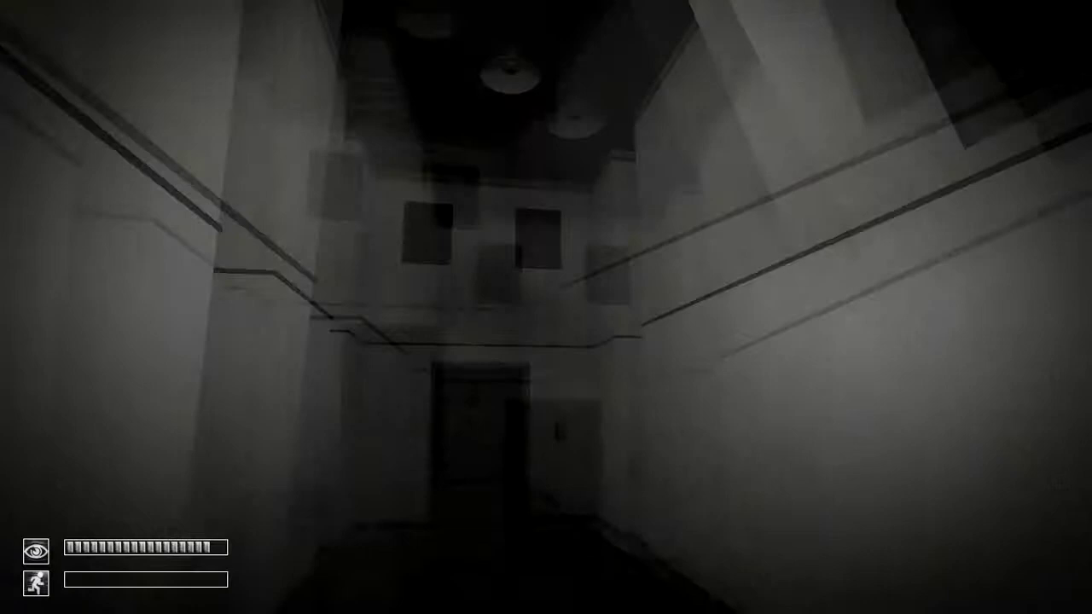
key(w)
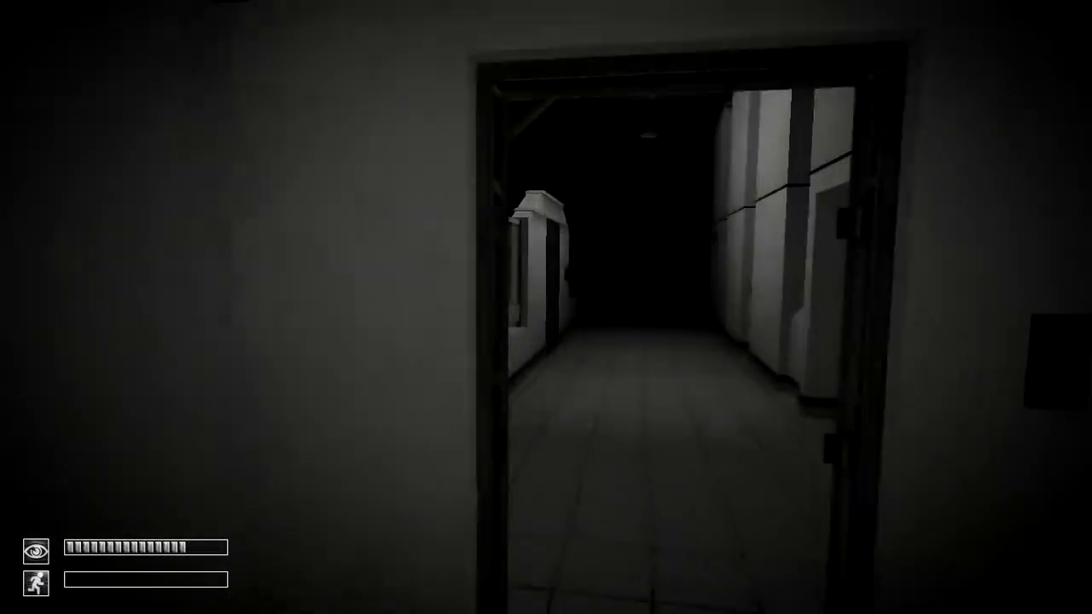
key(w)
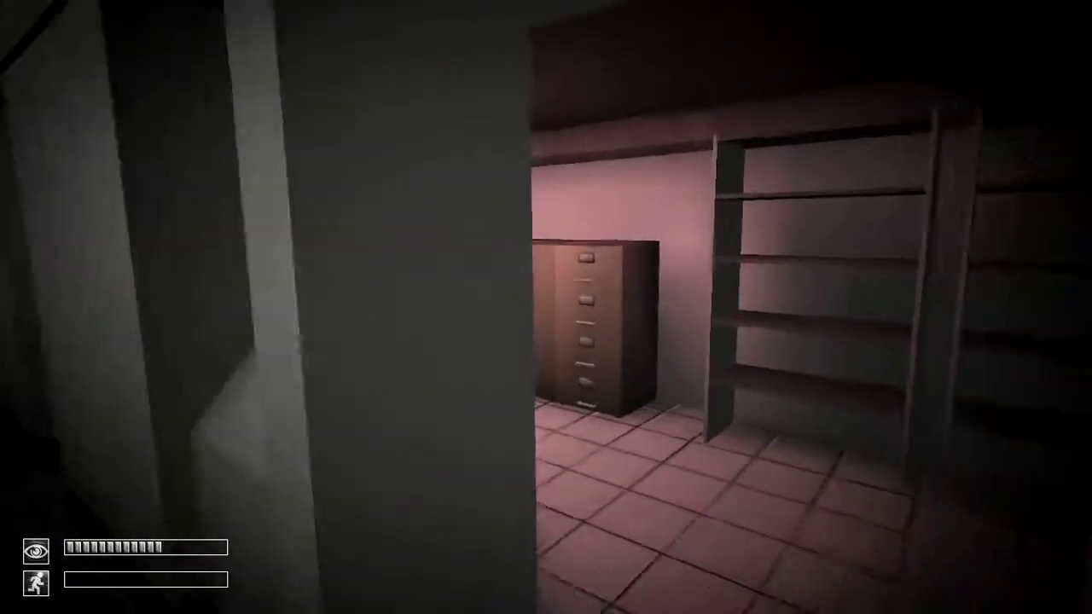
key(w)
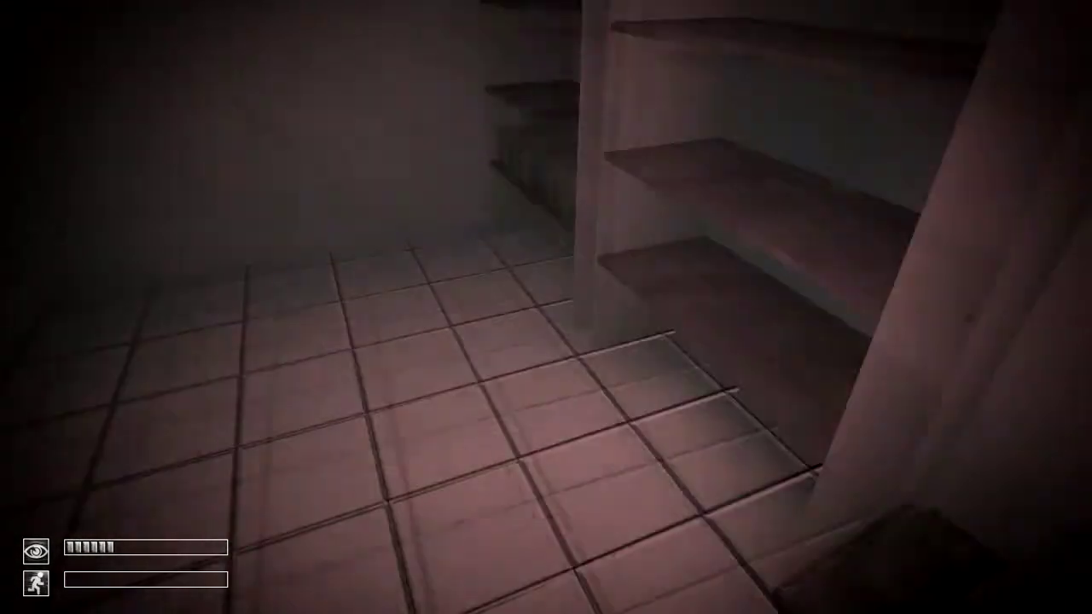
key(w)
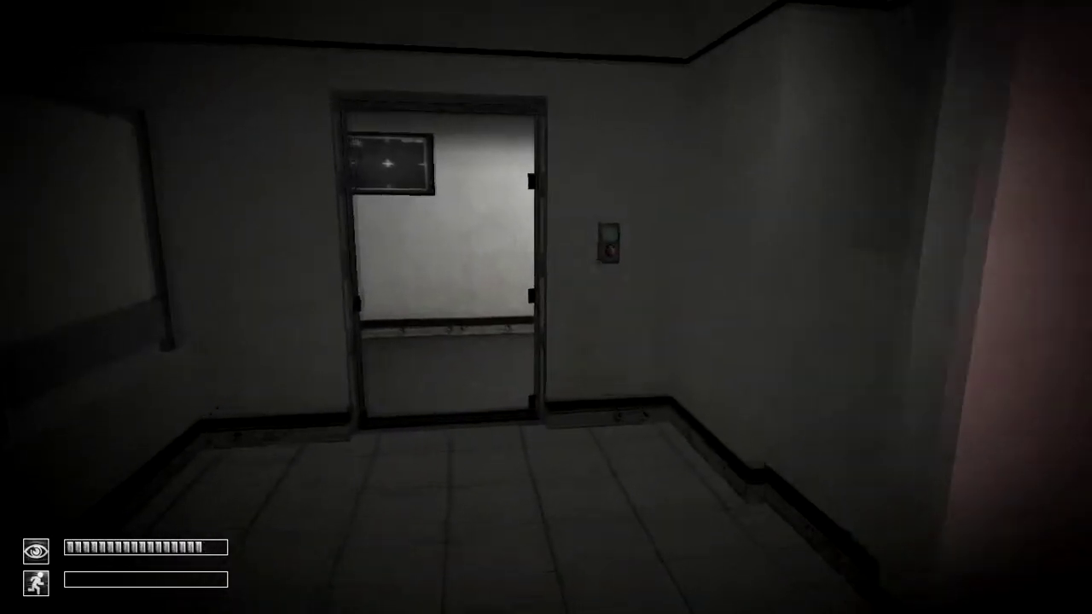
key(w)
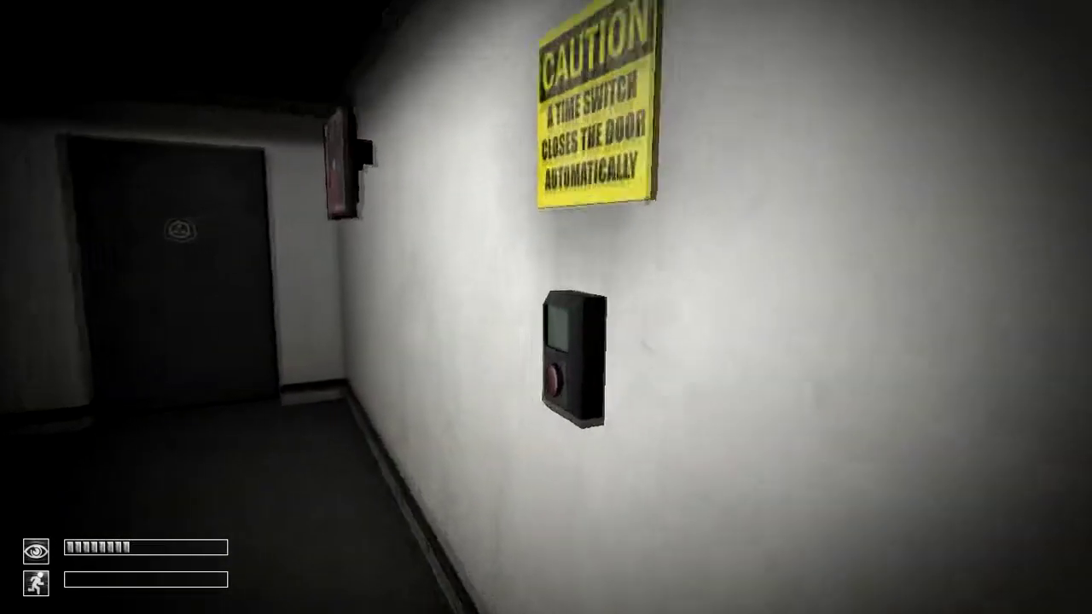
Press the button by the caution sign and put on the gas mask
click(508, 294)
key(w)
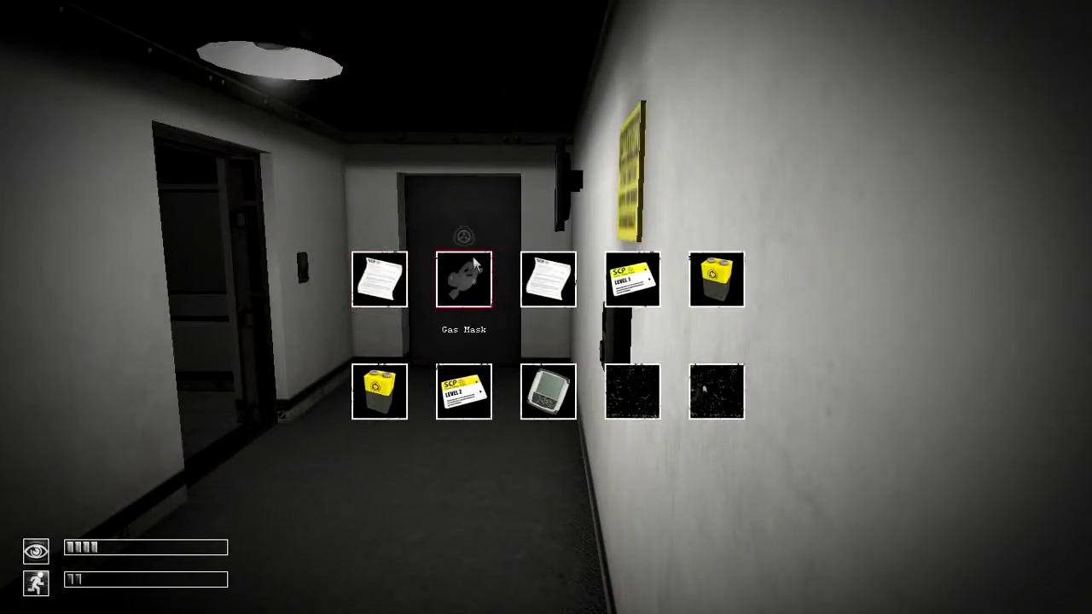
double_click(464, 279)
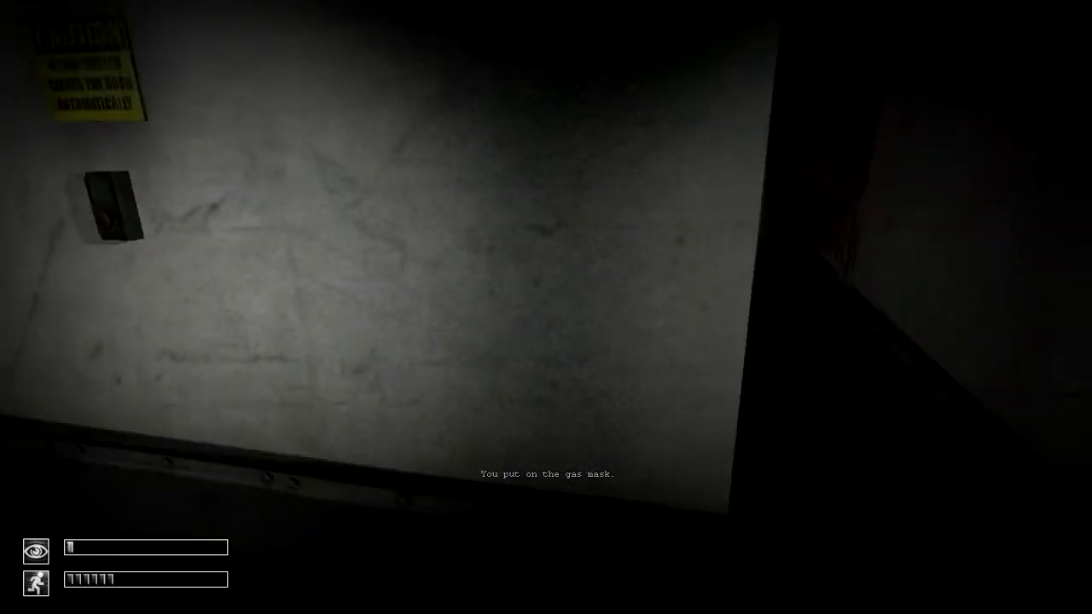
key(w)
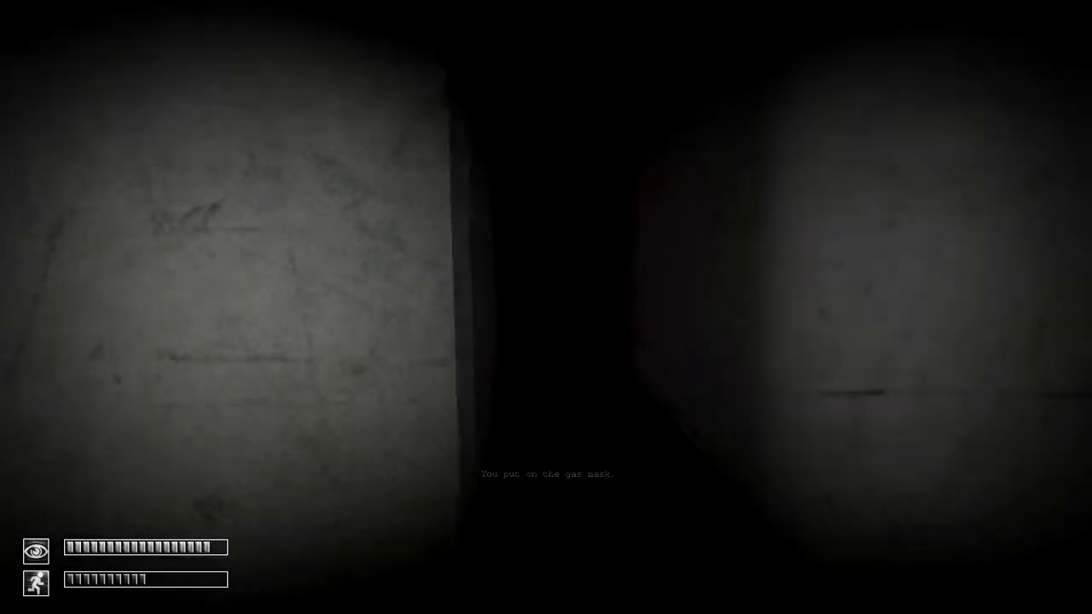
key(w)
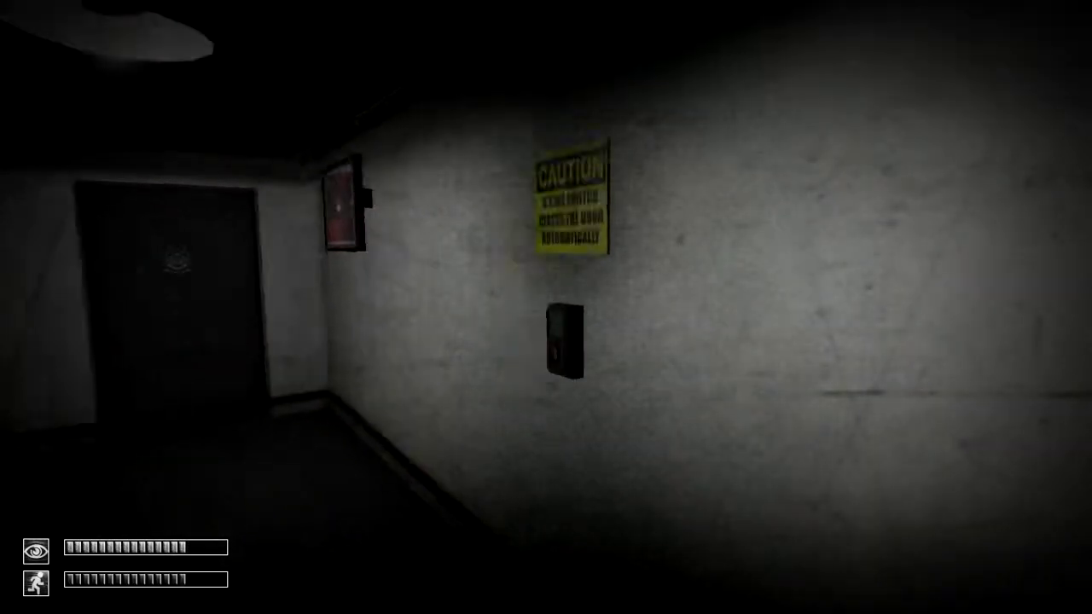
key(w)
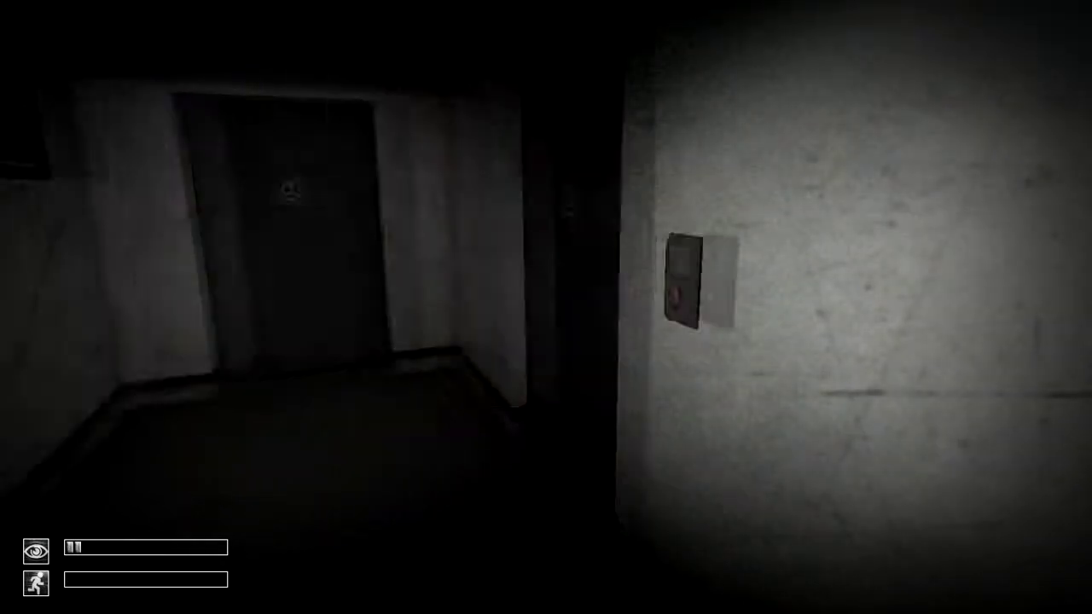
Remove the gas mask and follow the red corridor past the puddle to the SCP-logo door
key(Tab)
double_click(461, 277)
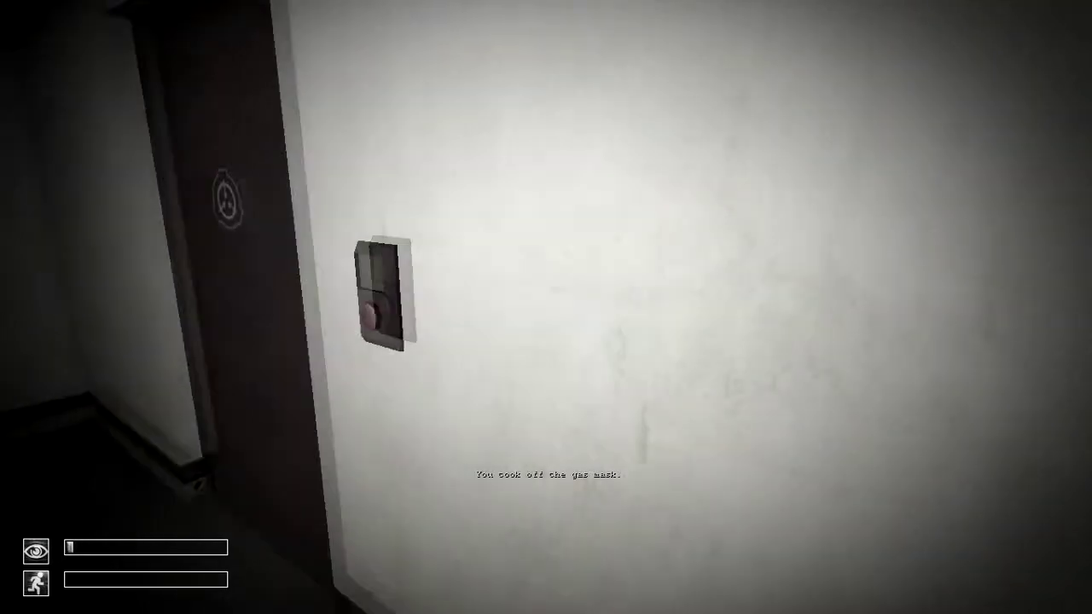
key(w)
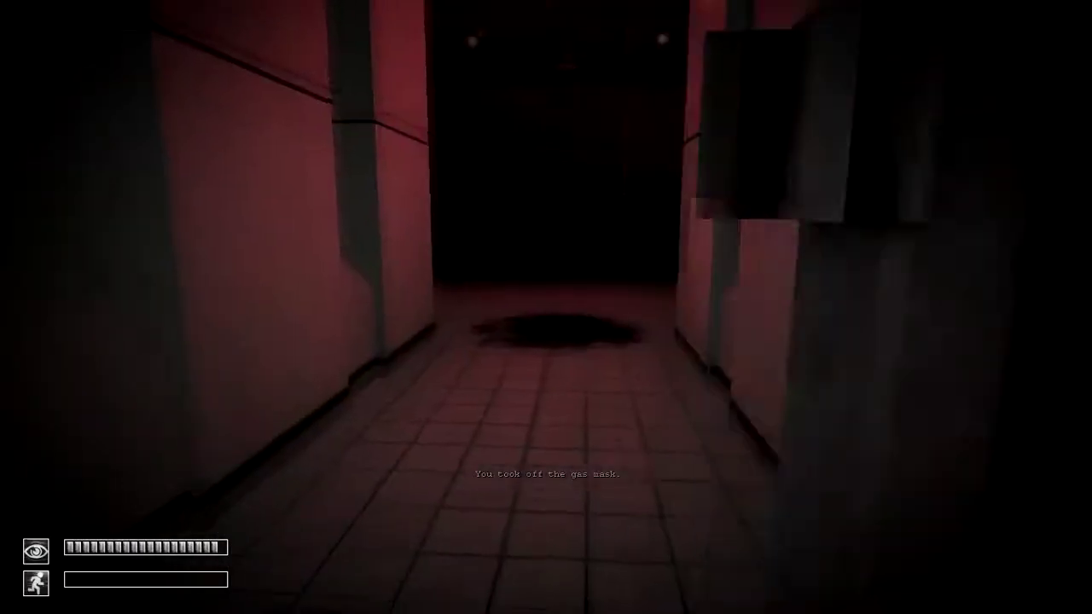
key(w)
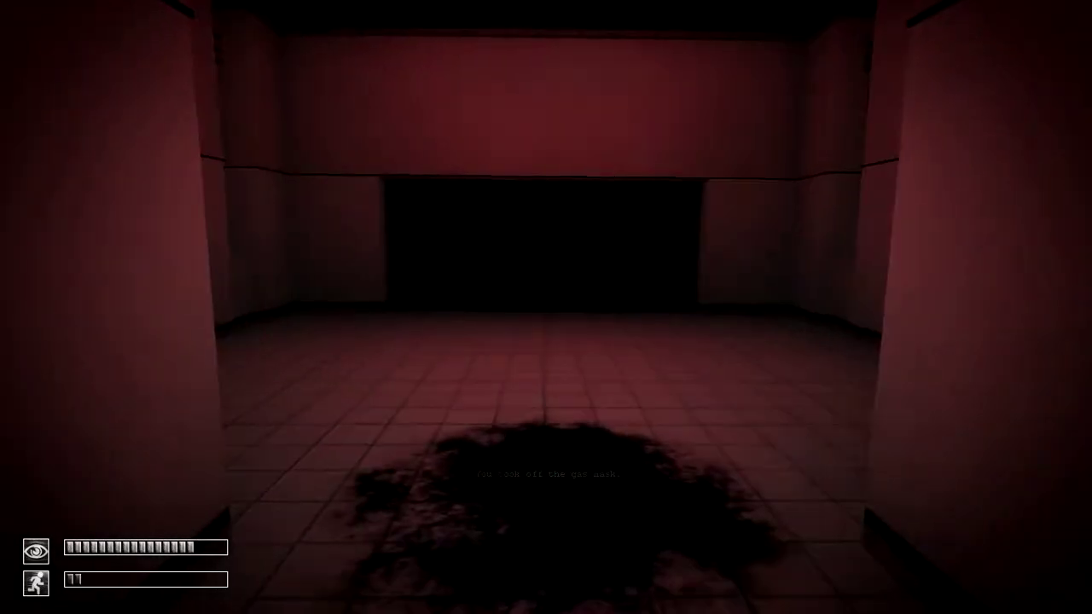
key(w)
key(w)
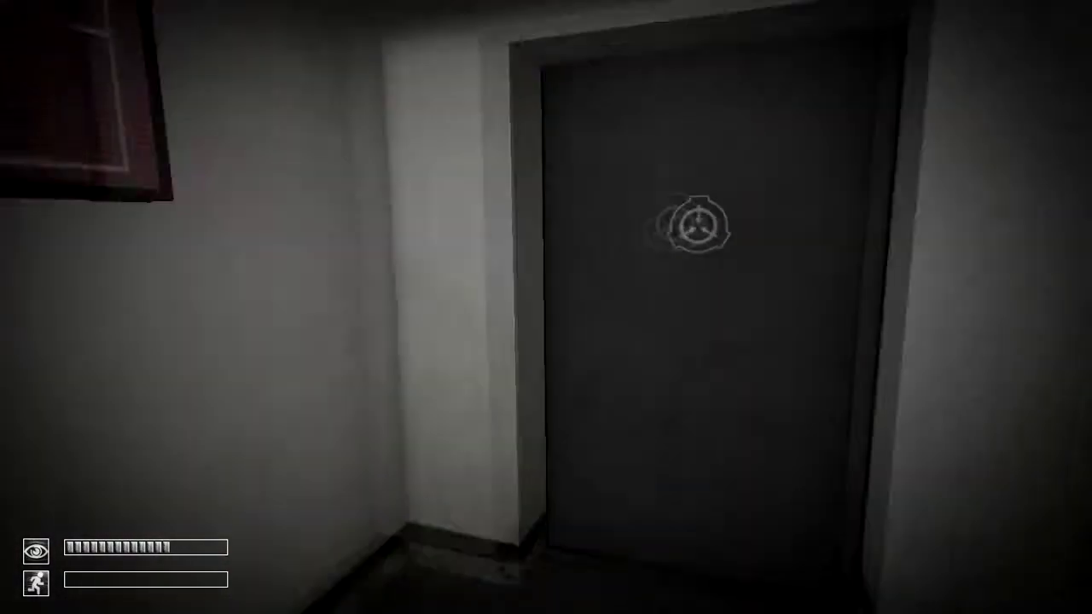
key(w)
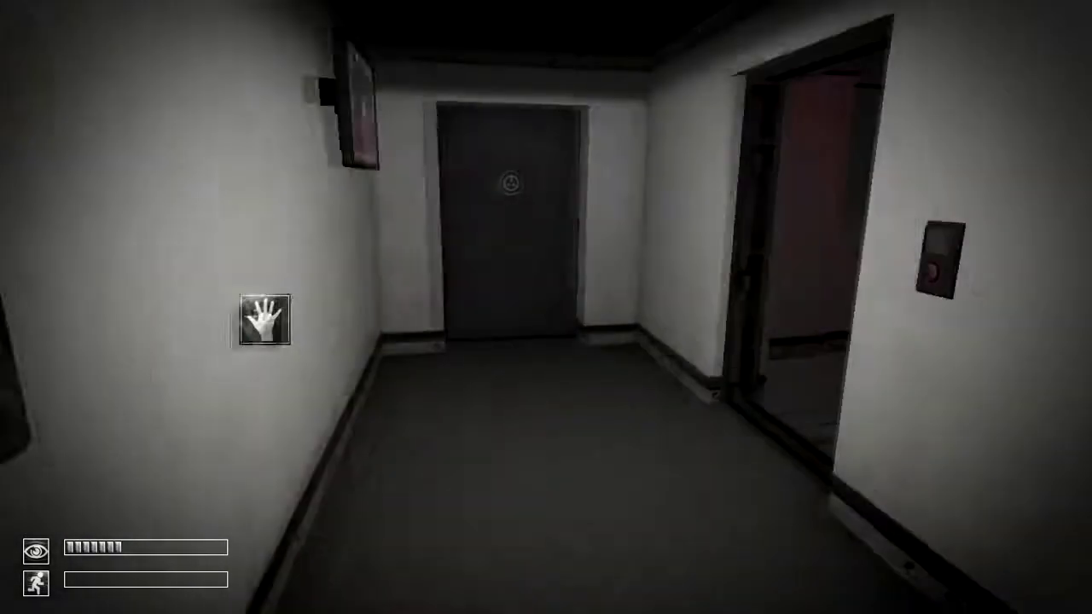
Equip the Gas Mask from the inventory, close it, and later take the mask off
key(Tab)
double_click(464, 281)
key(Tab)
key(Tab)
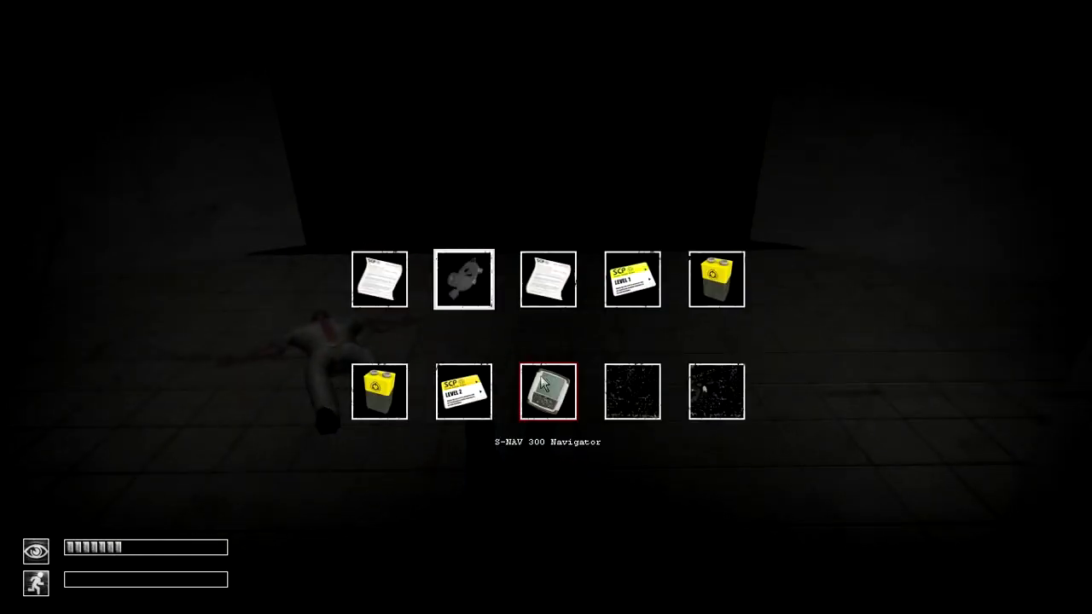
double_click(463, 279)
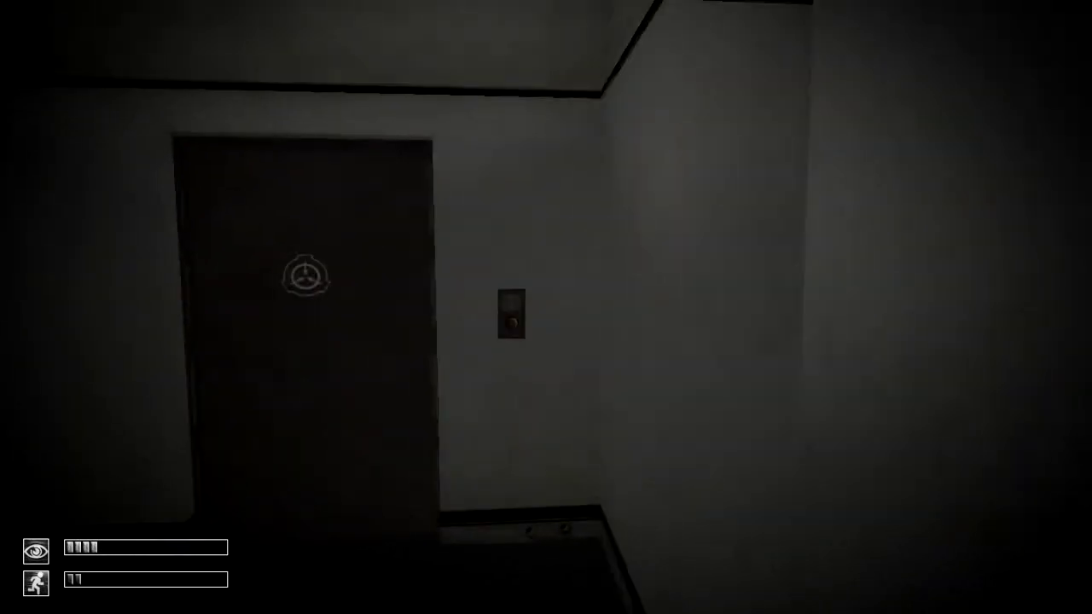
Open the door with E and search the dark storeroom's desk and book shelf
key(e)
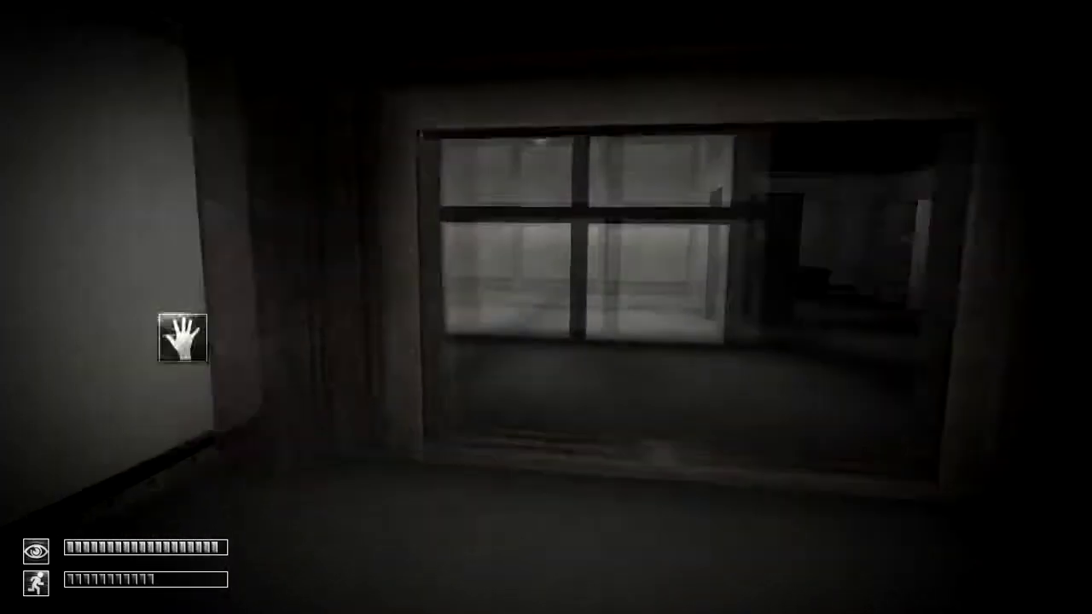
key(w)
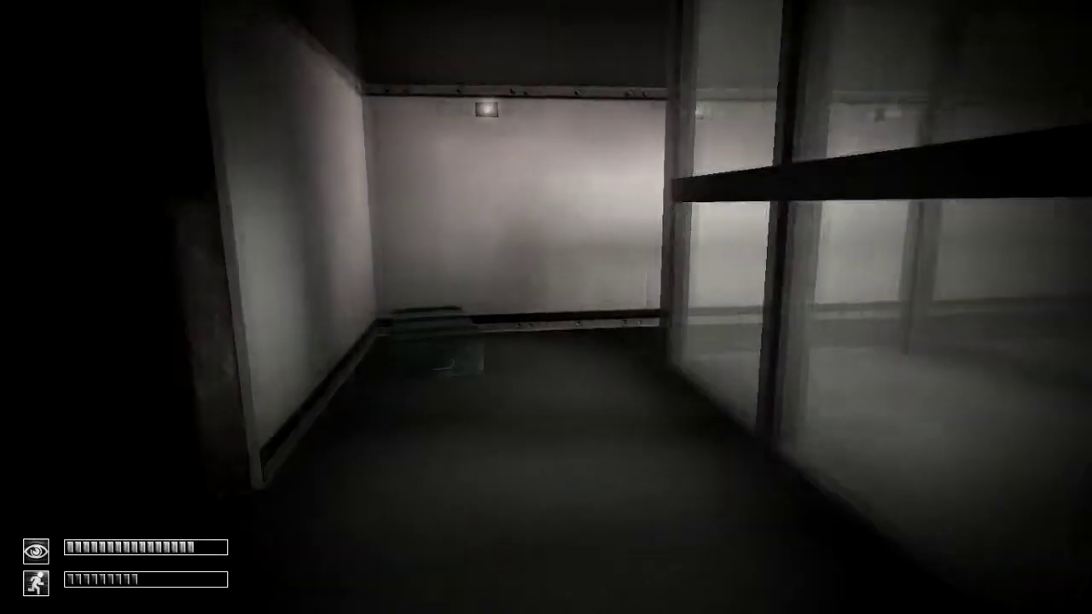
key(shift+w)
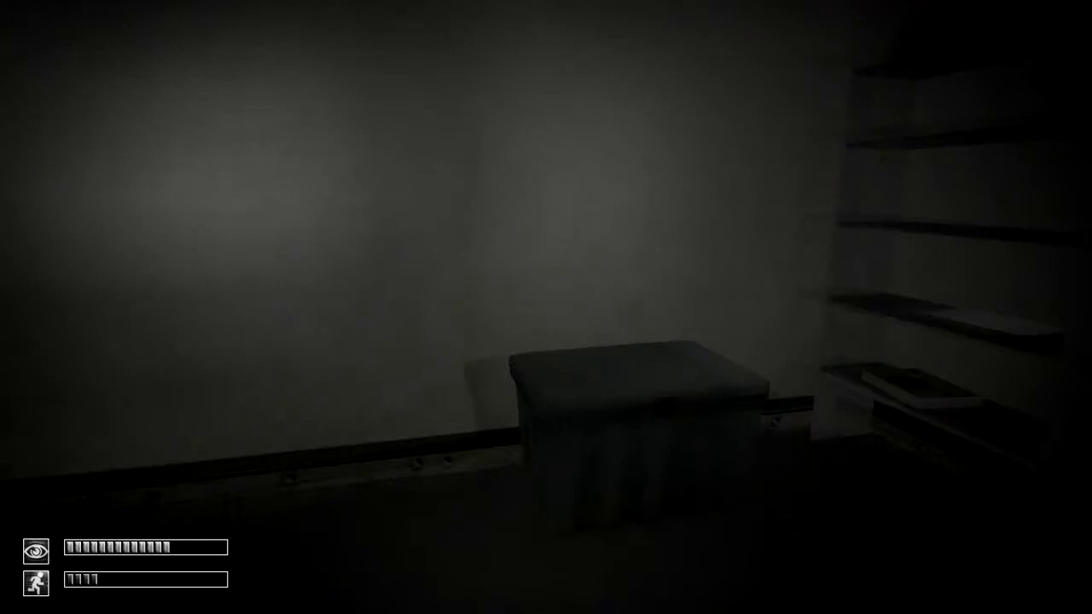
key(w)
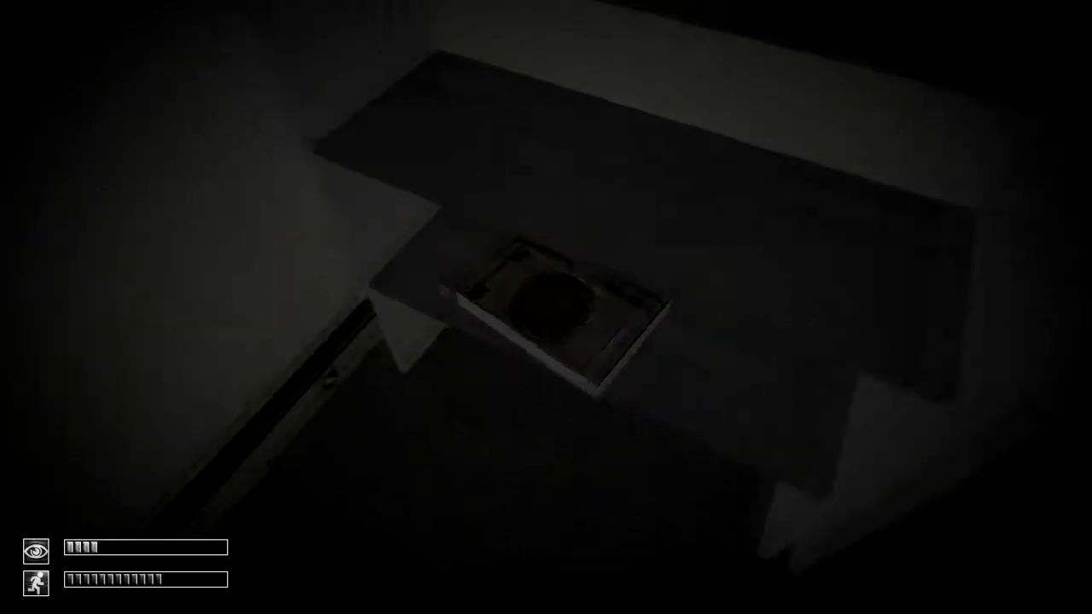
key(s)
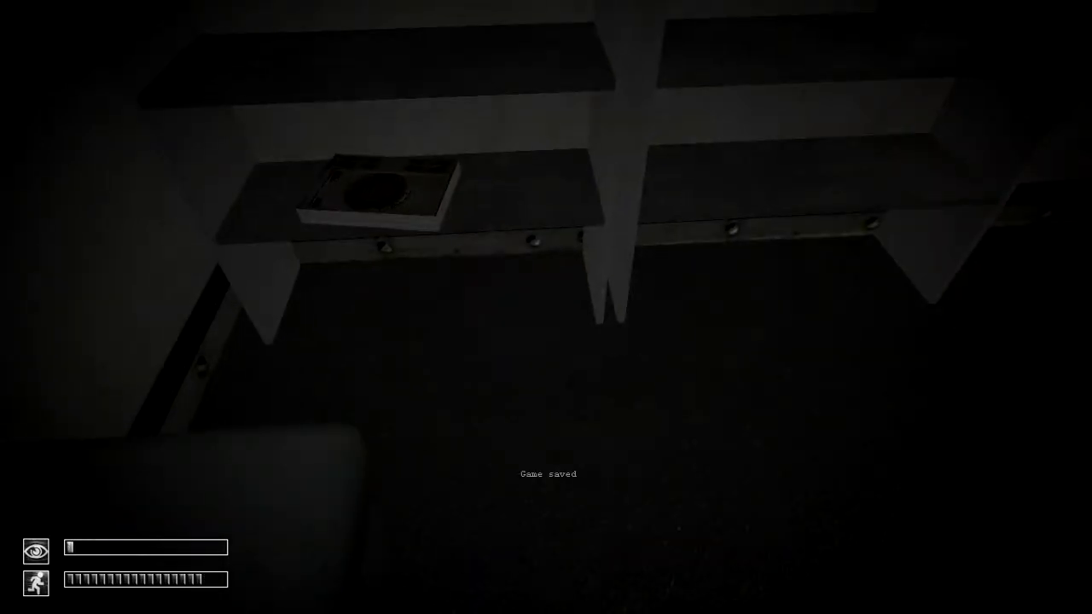
key(w)
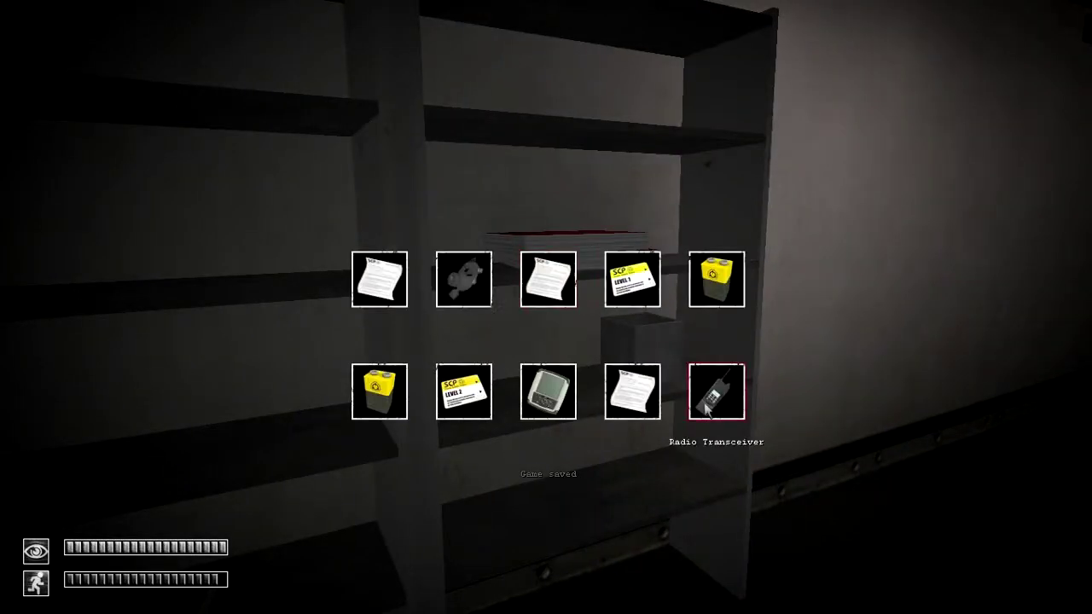
Equip the Radio Transceiver and tune it to channel 3 while walking the corridor
double_click(716, 392)
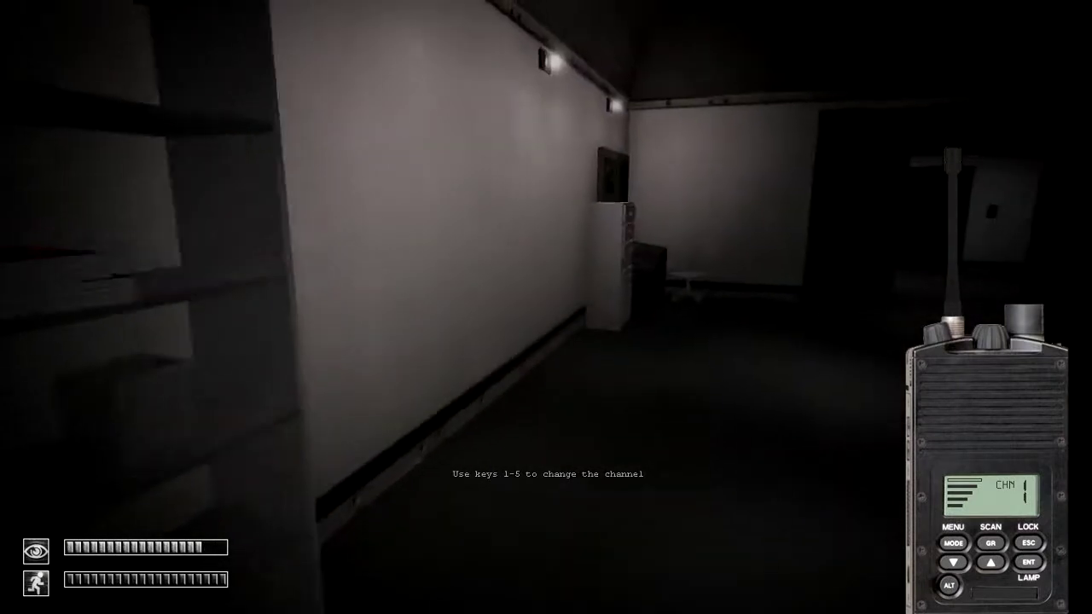
key(w)
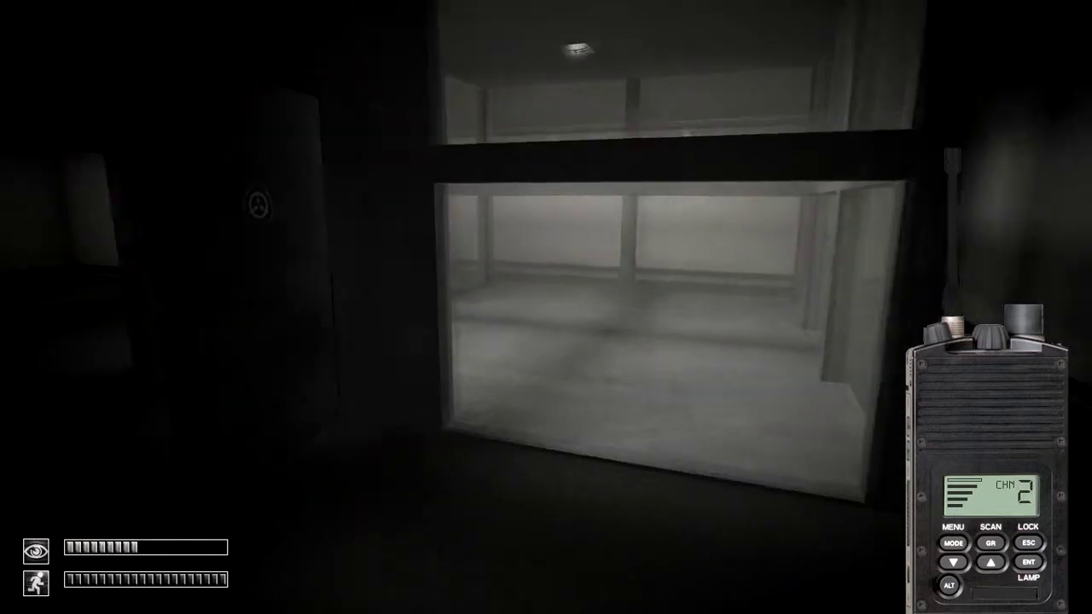
key(3)
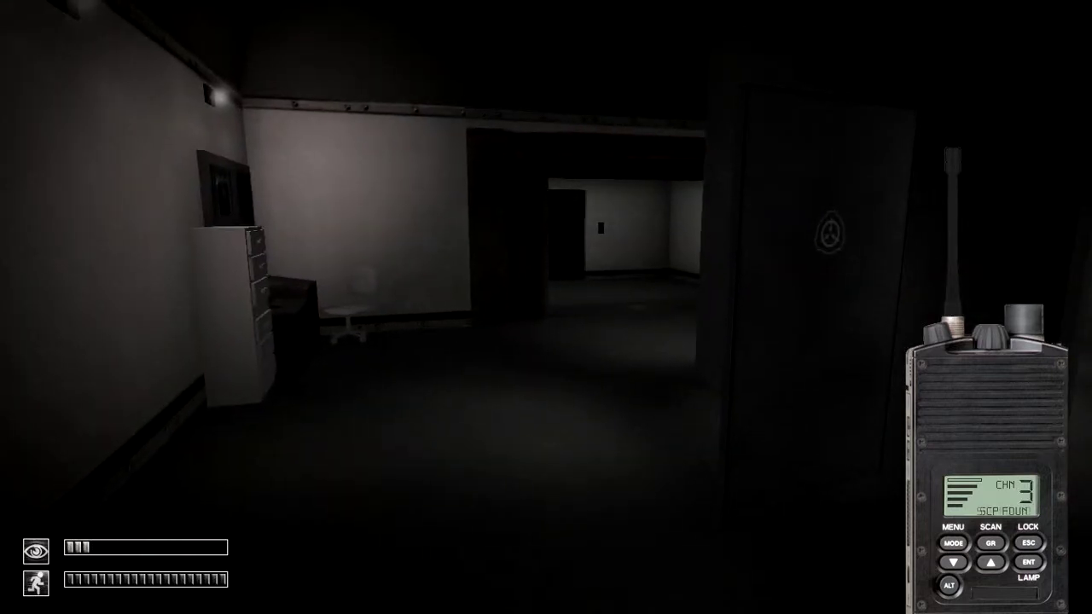
Walk through the lit rooms past the desk and further down the corridor
key(w)
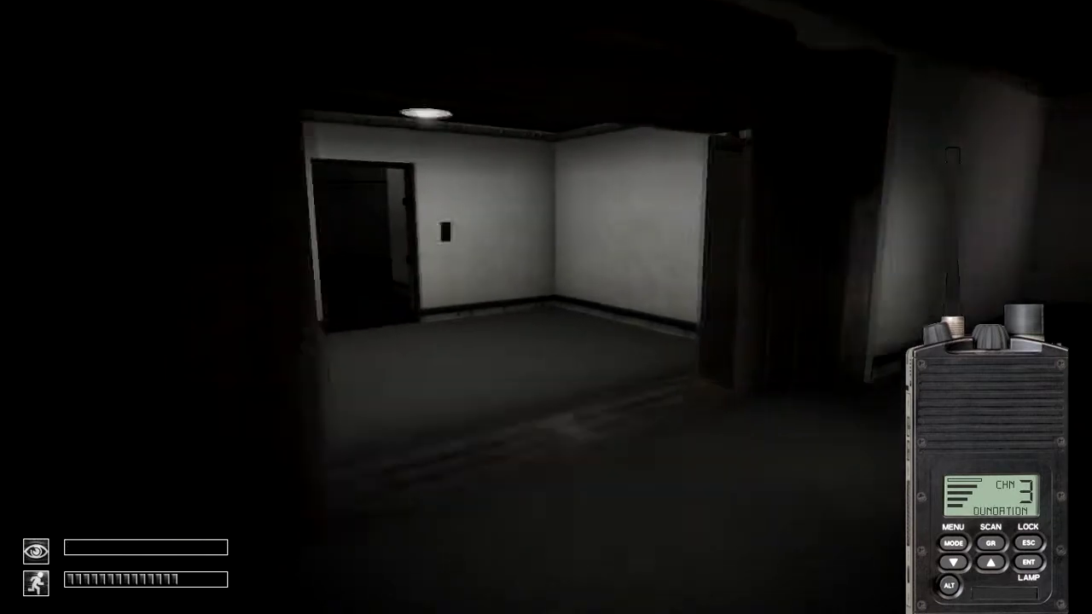
key(w)
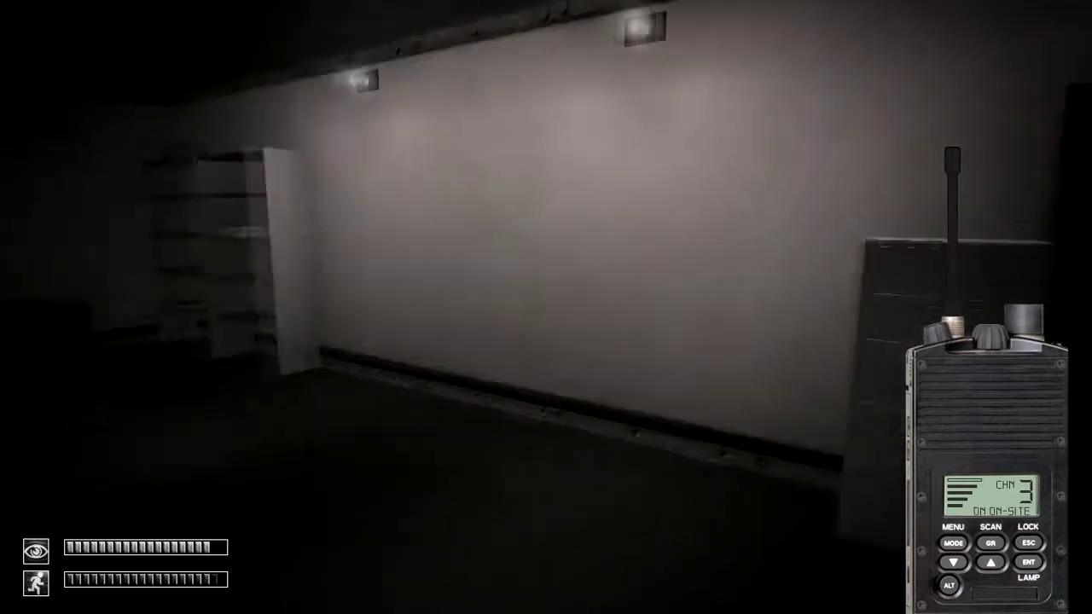
key(w)
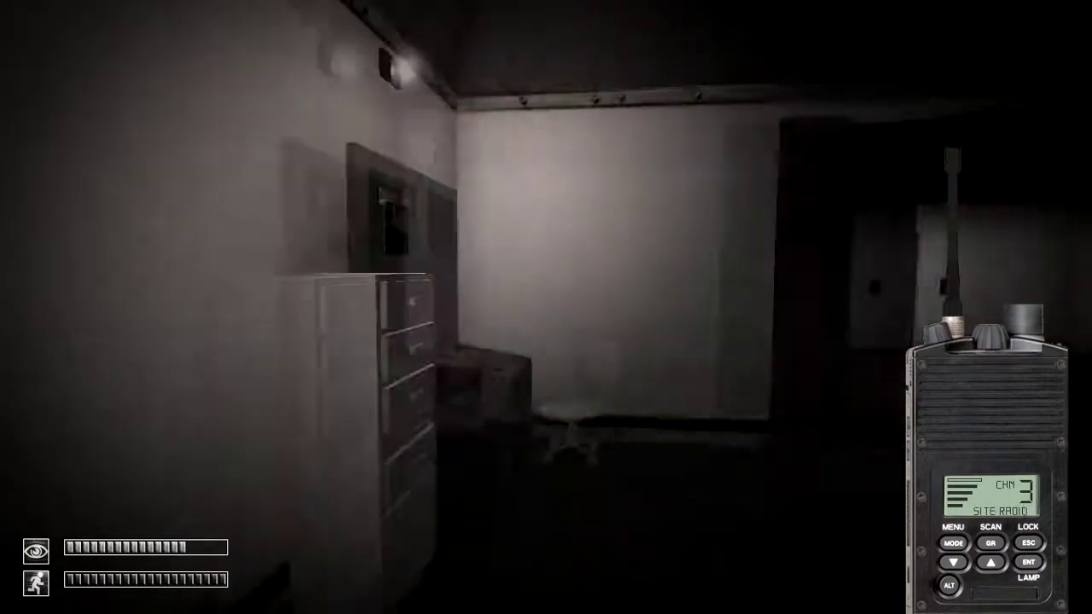
key(w)
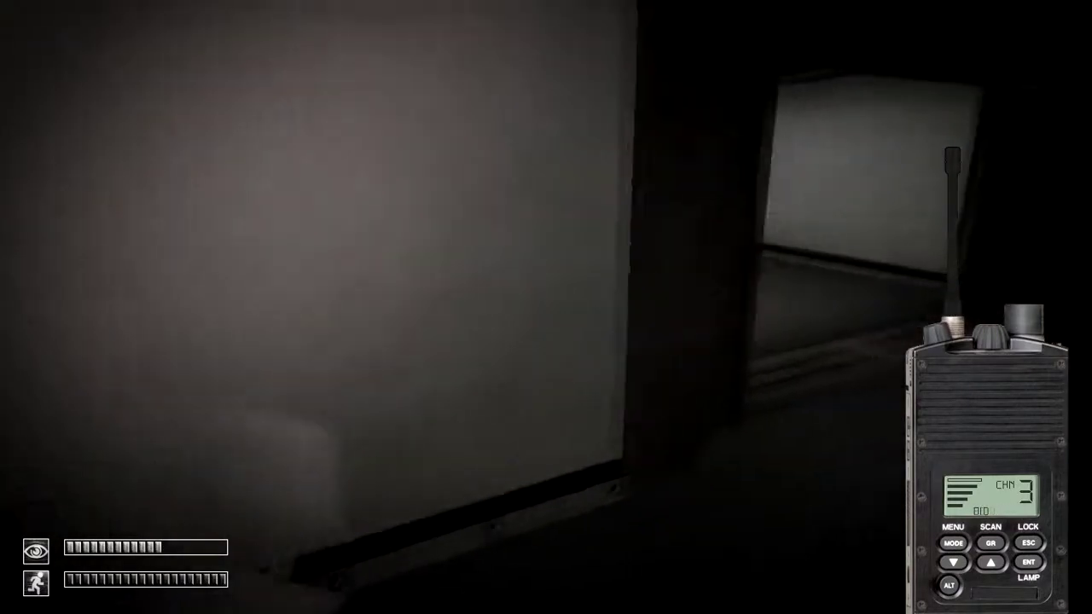
key(w)
key(w)
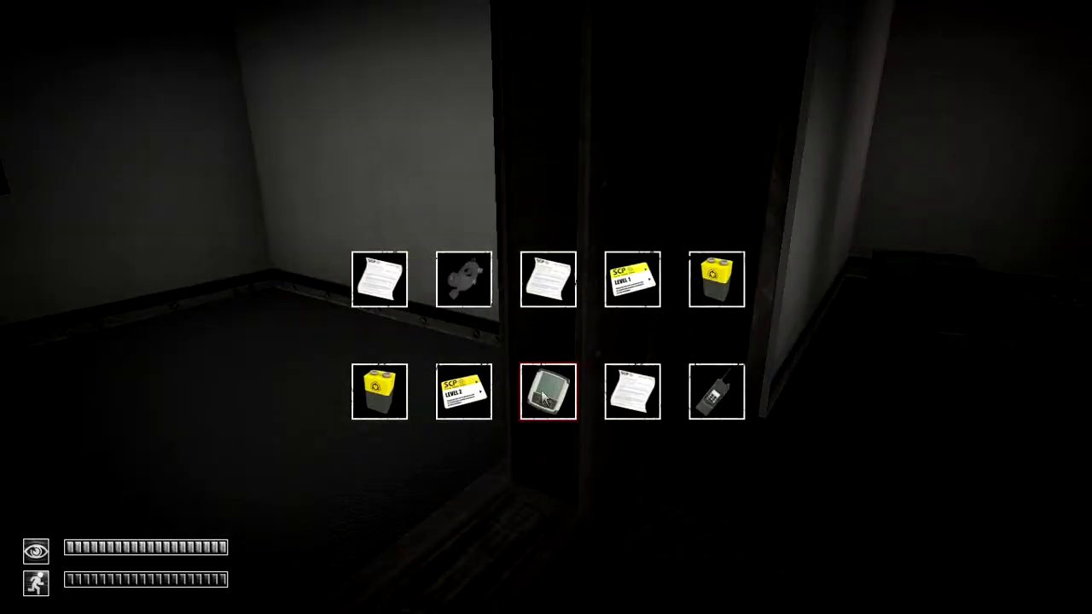
Check the S-NAV 300 Navigator, then switch back to holding the radio
double_click(548, 391)
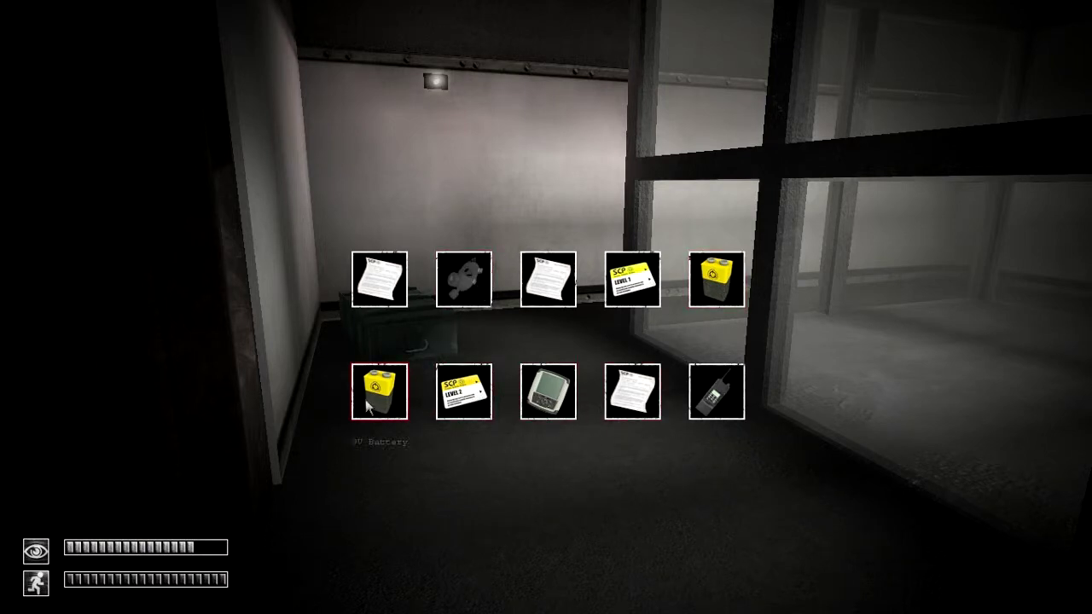
key(Tab)
key(Tab)
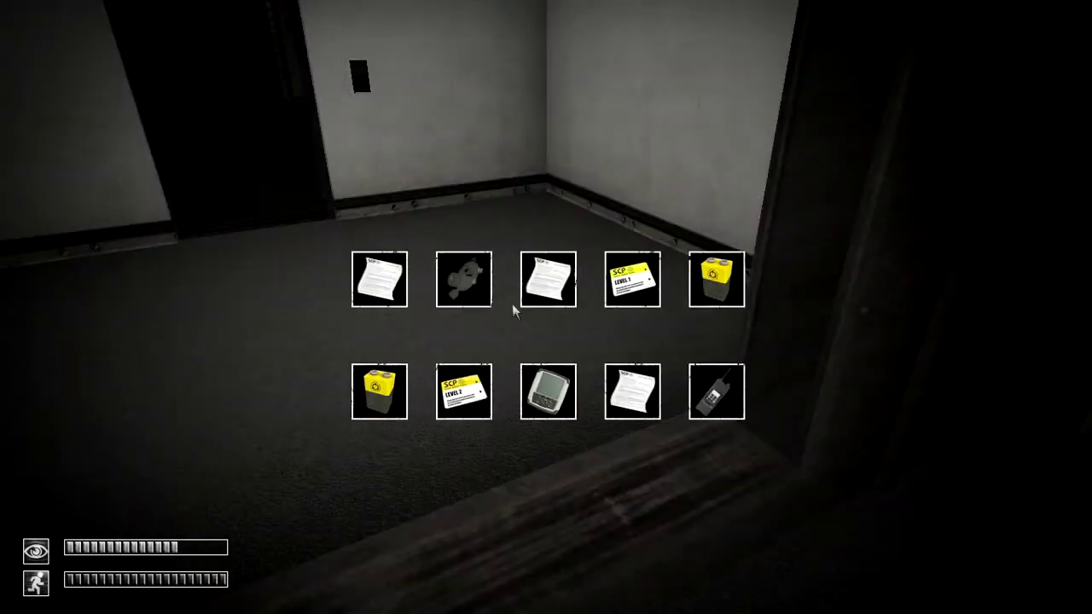
double_click(716, 391)
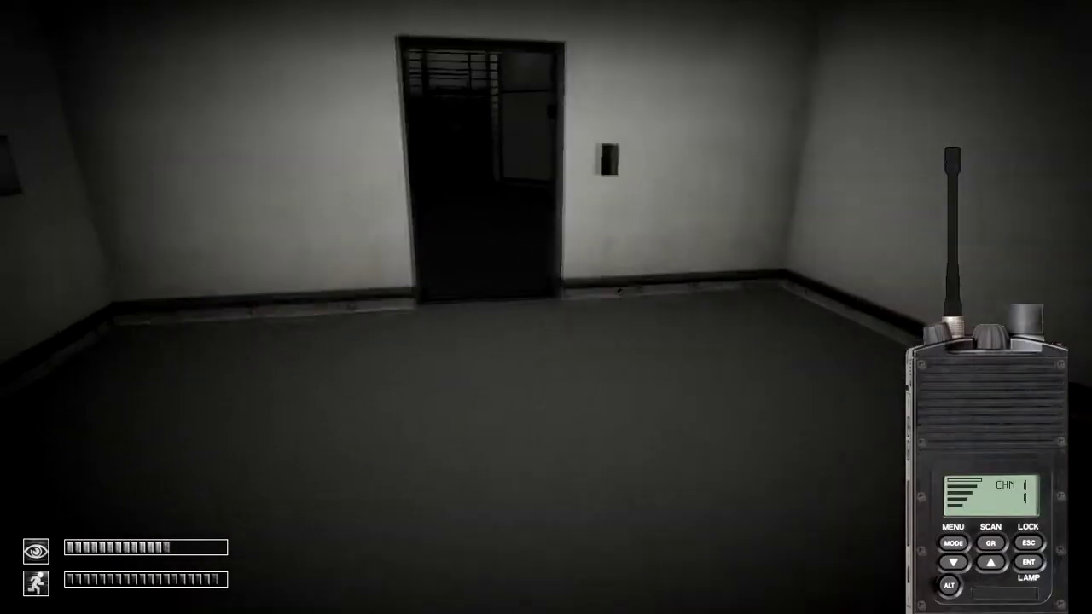
Walk through the corridors into the office and up to the desk document
key(w)
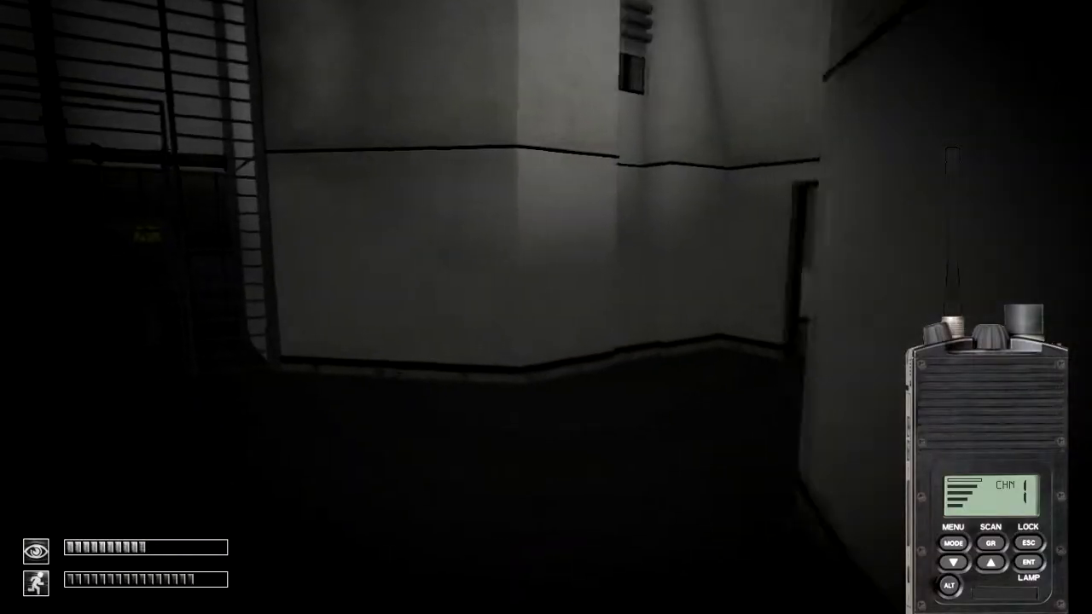
key(w)
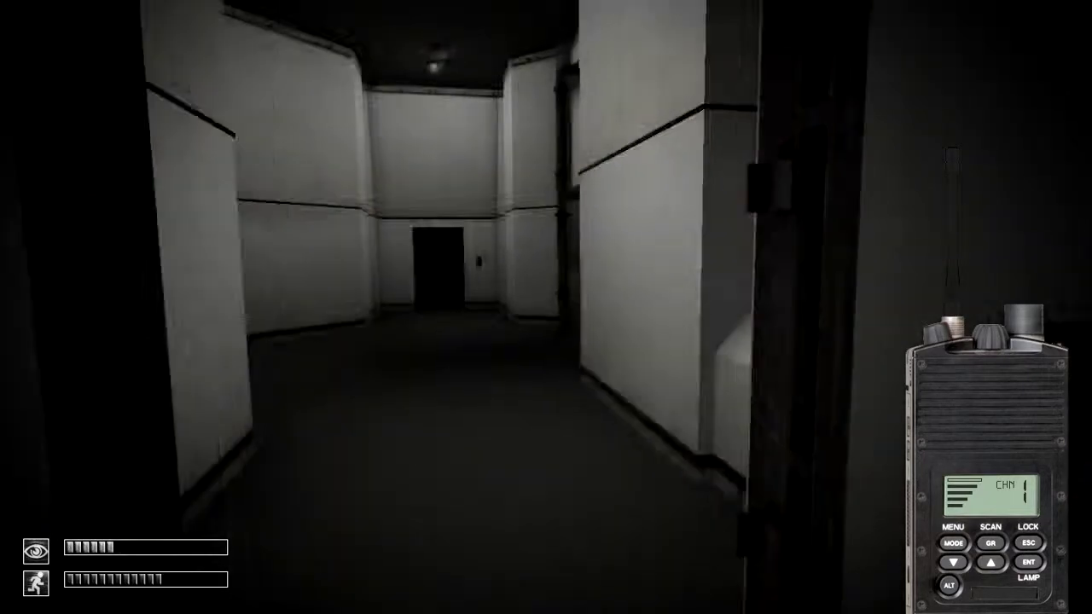
key(w)
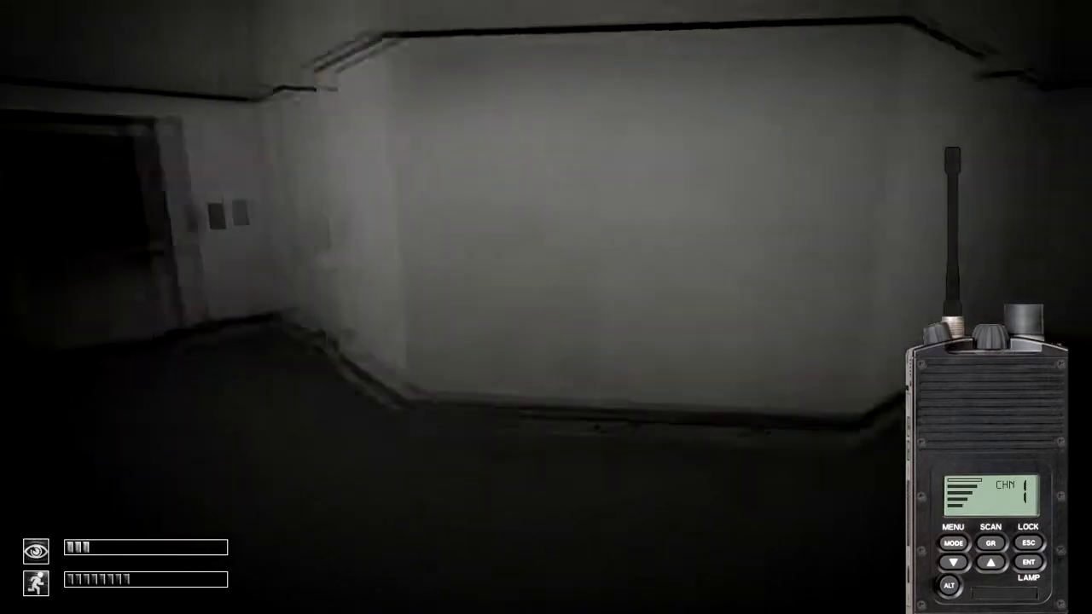
key(w)
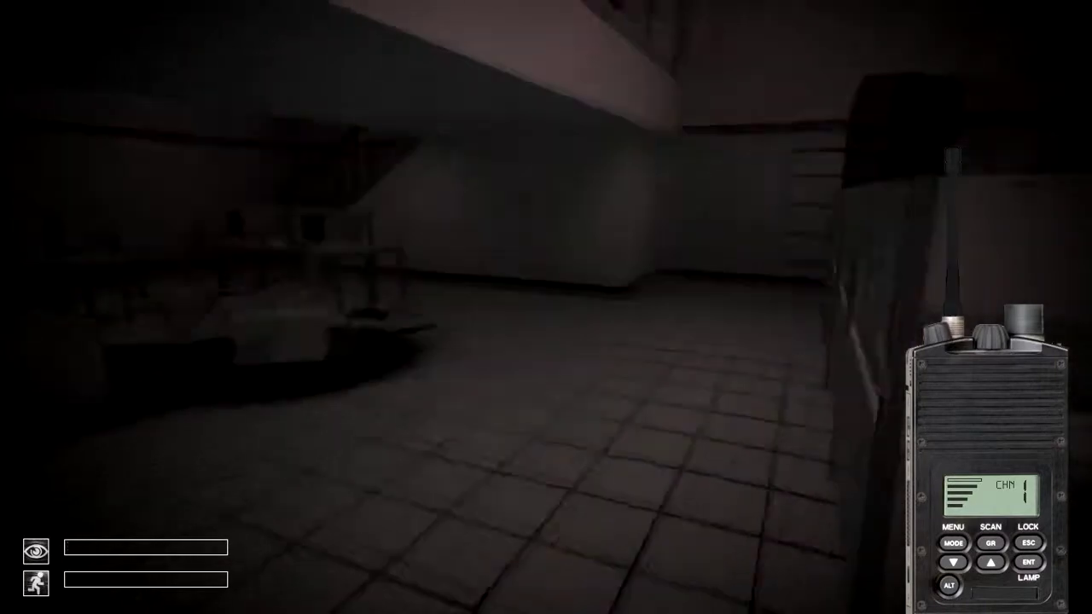
key(w)
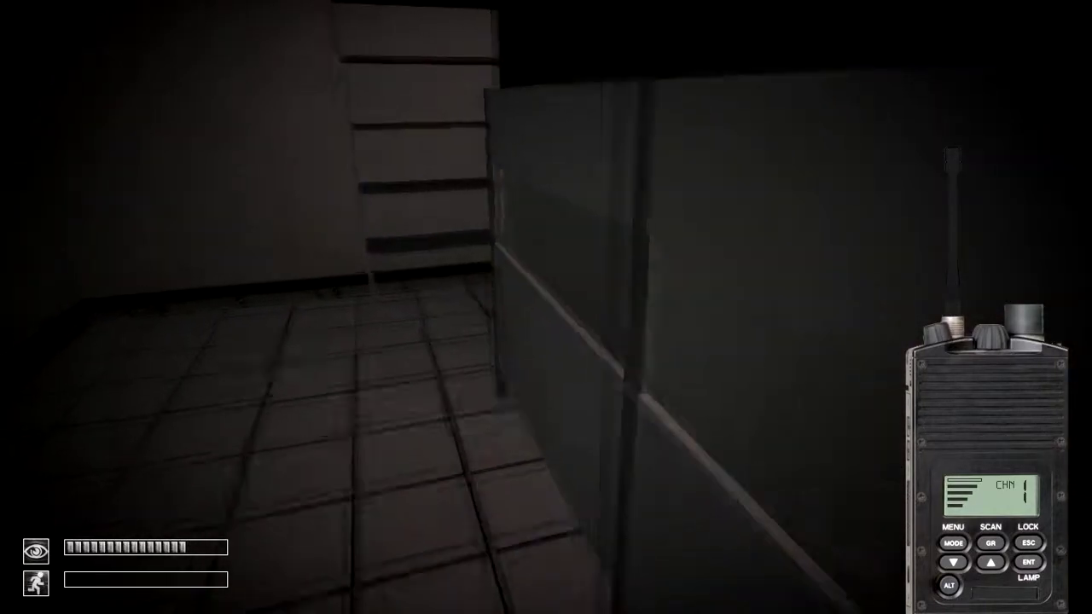
key(w)
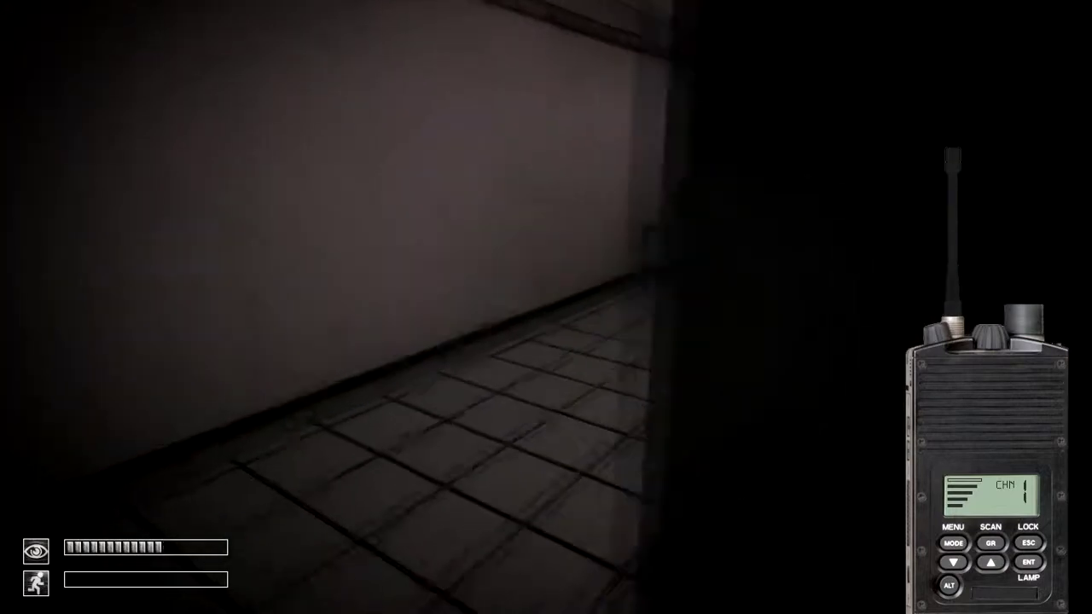
key(w)
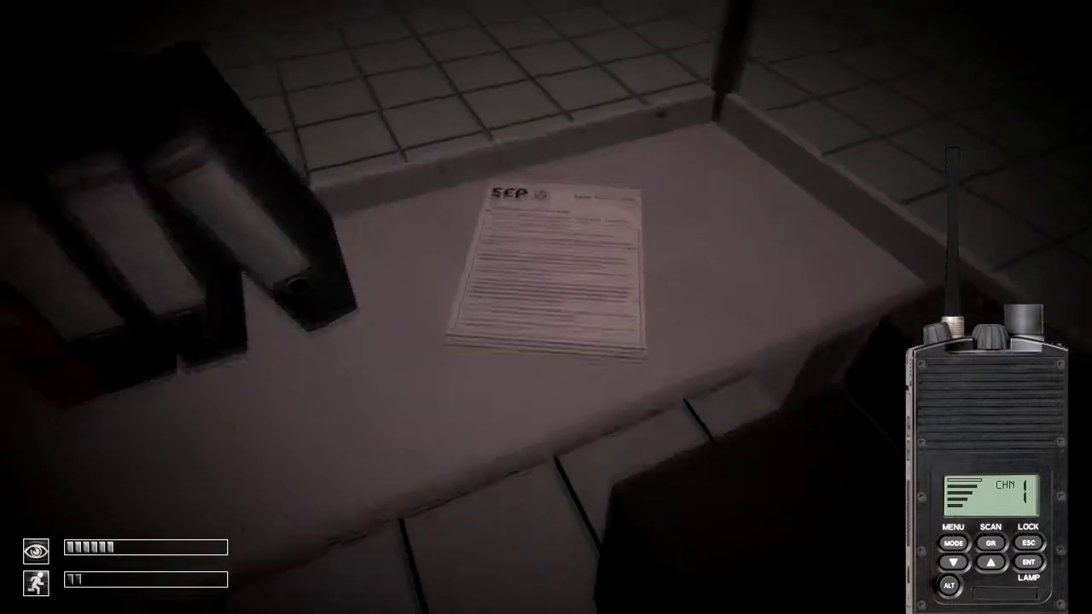
key(w)
key(w)
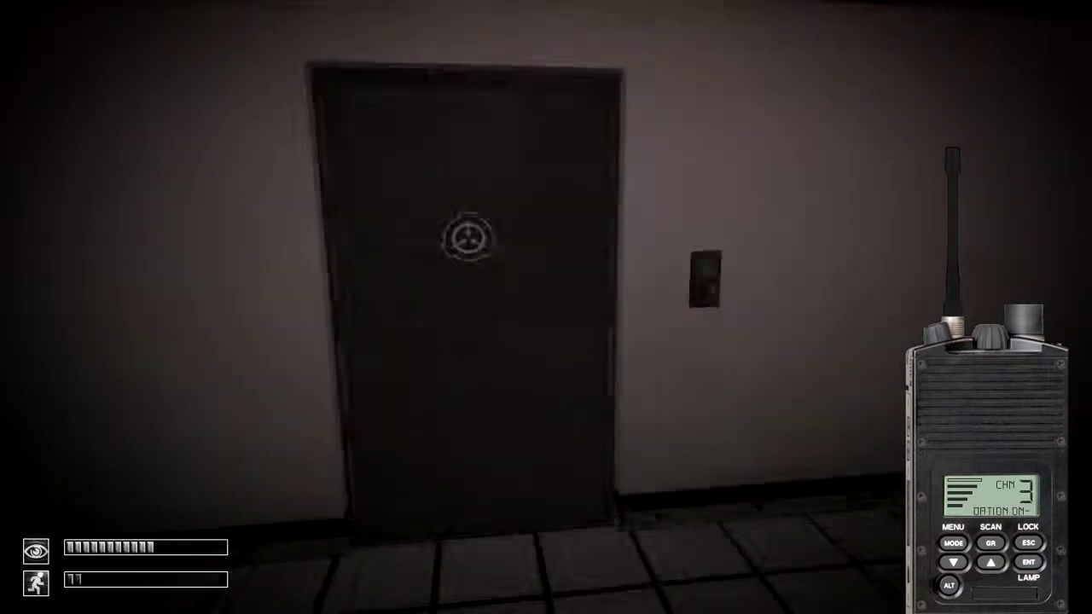
Try the locked SCP door's keypad button twice
key(w)
click(628, 312)
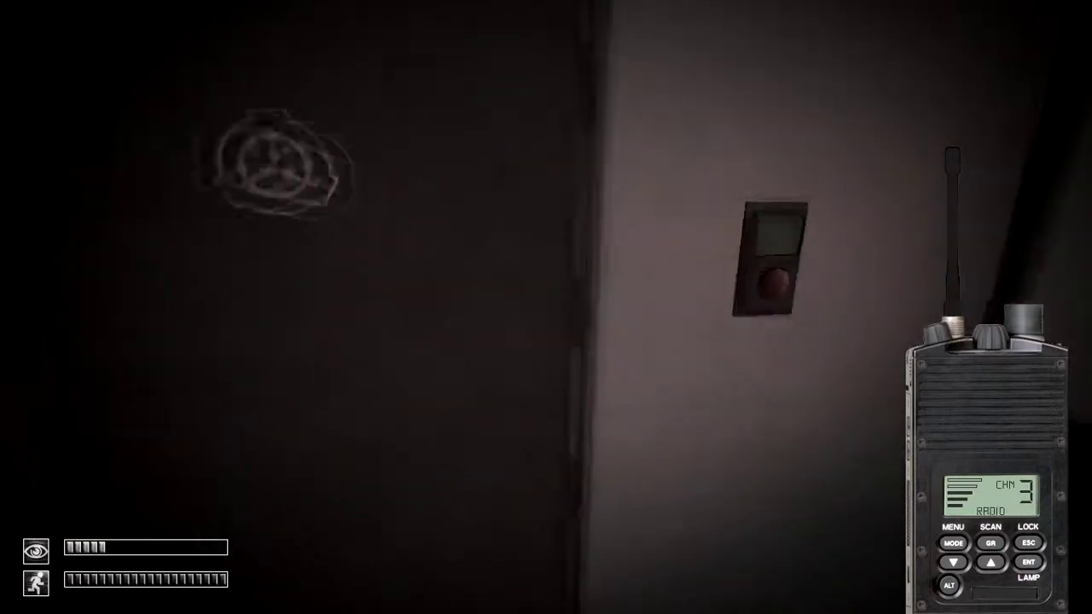
click(546, 307)
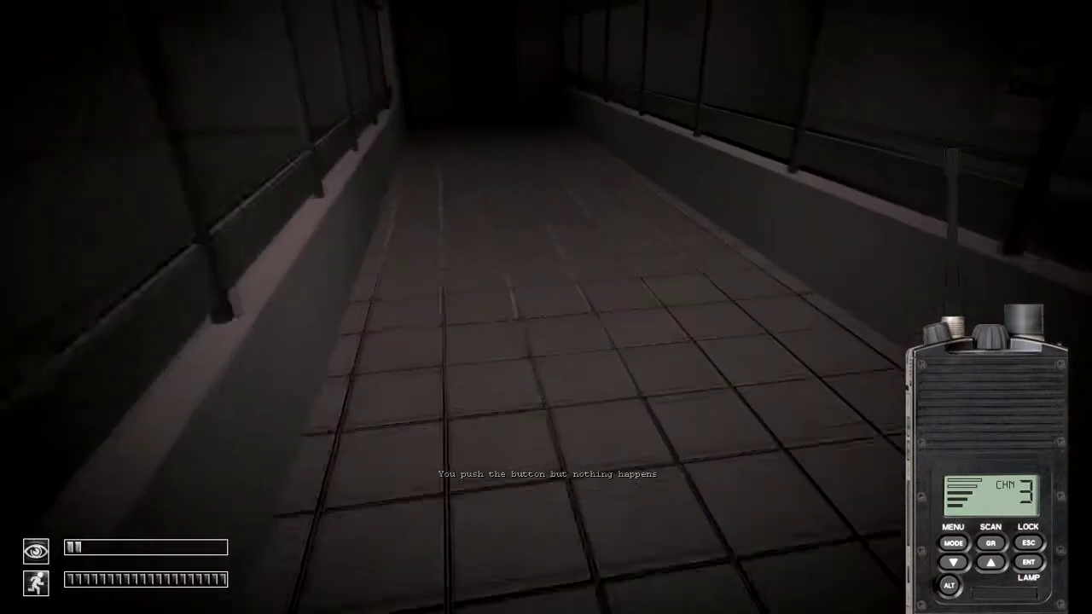
Switch the radio to channel 4 and enter the red-lit room with the body
key(4)
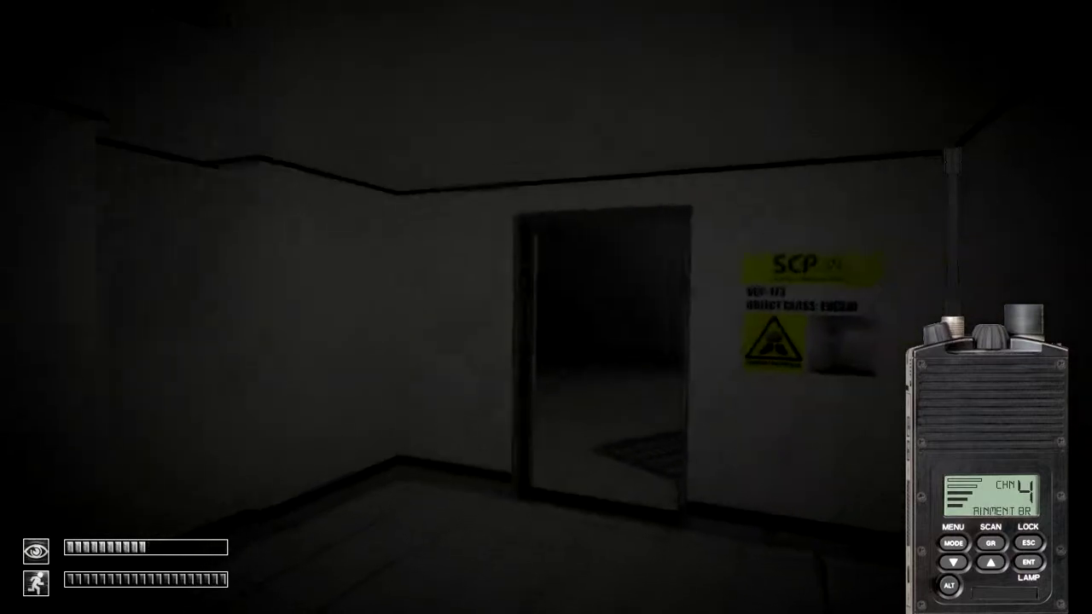
key(w)
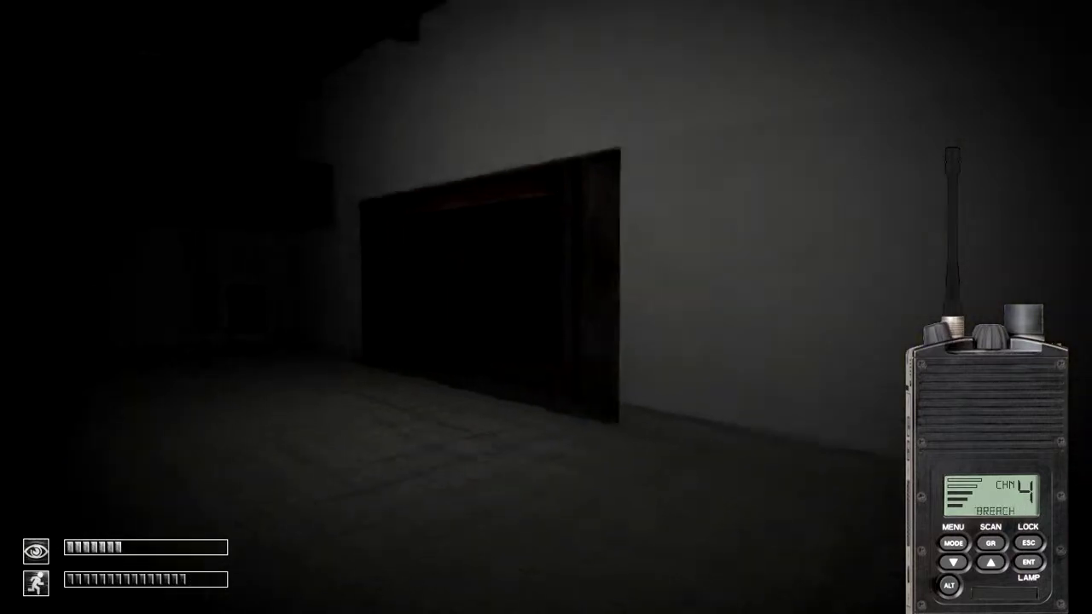
key(w)
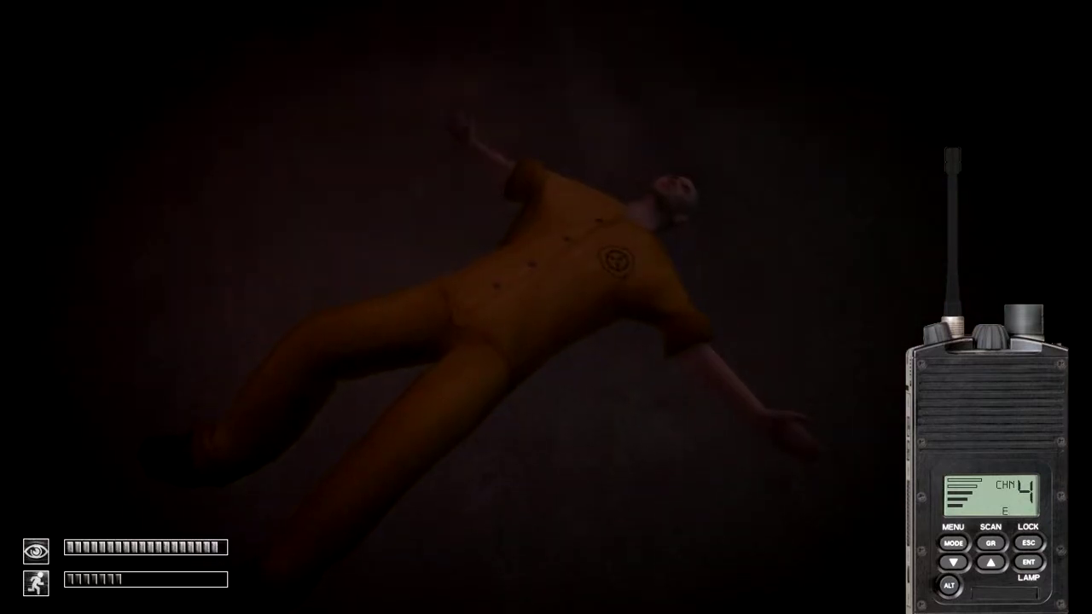
Briefly equip the radio, then view the S-NAV Navigator's map
key(Tab)
double_click(719, 389)
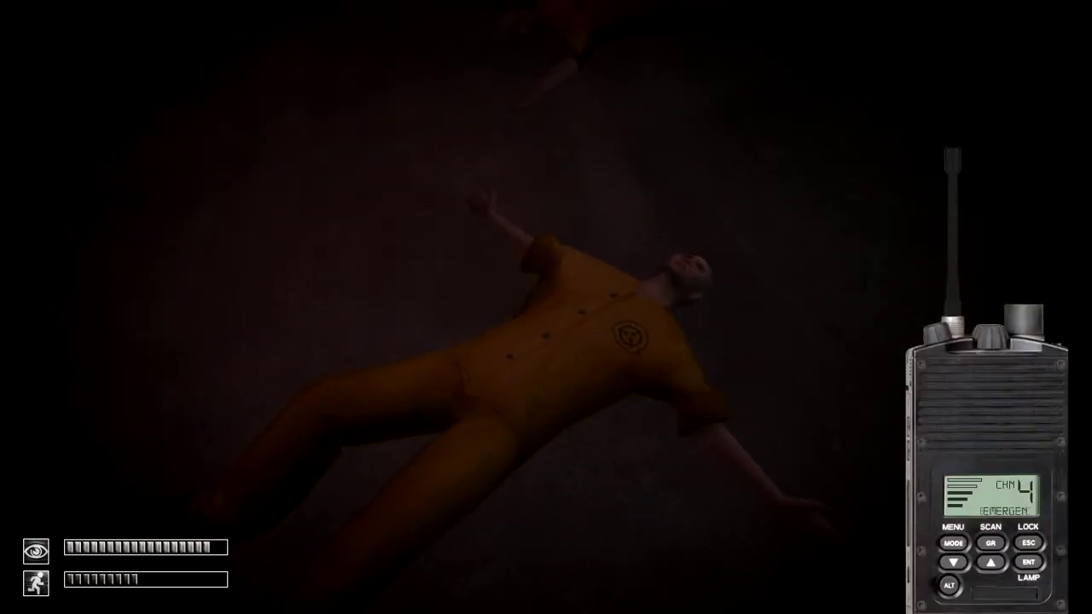
key(Tab)
double_click(719, 391)
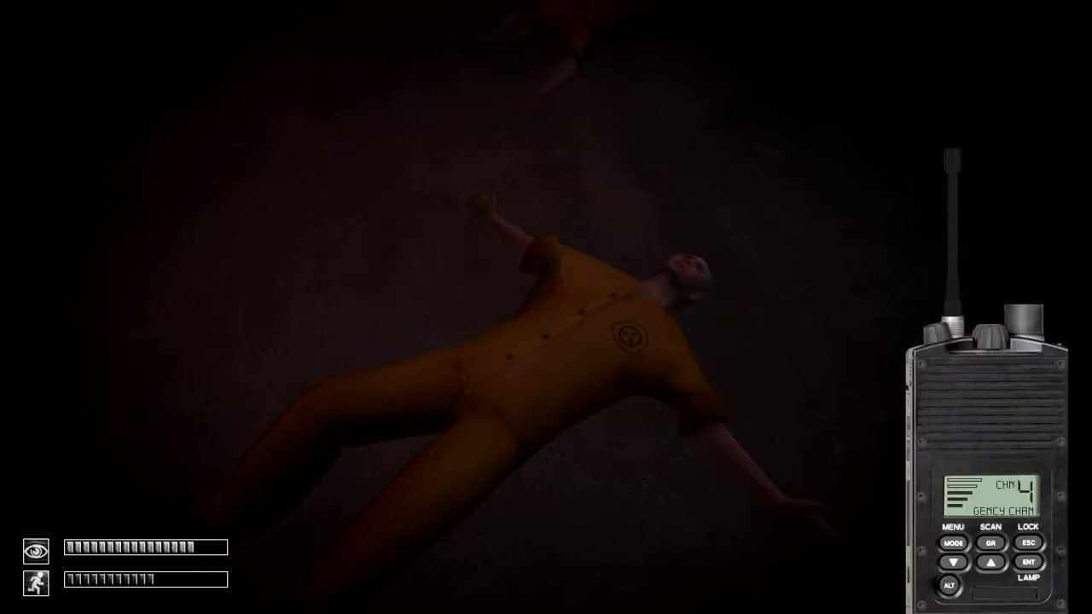
double_click(540, 399)
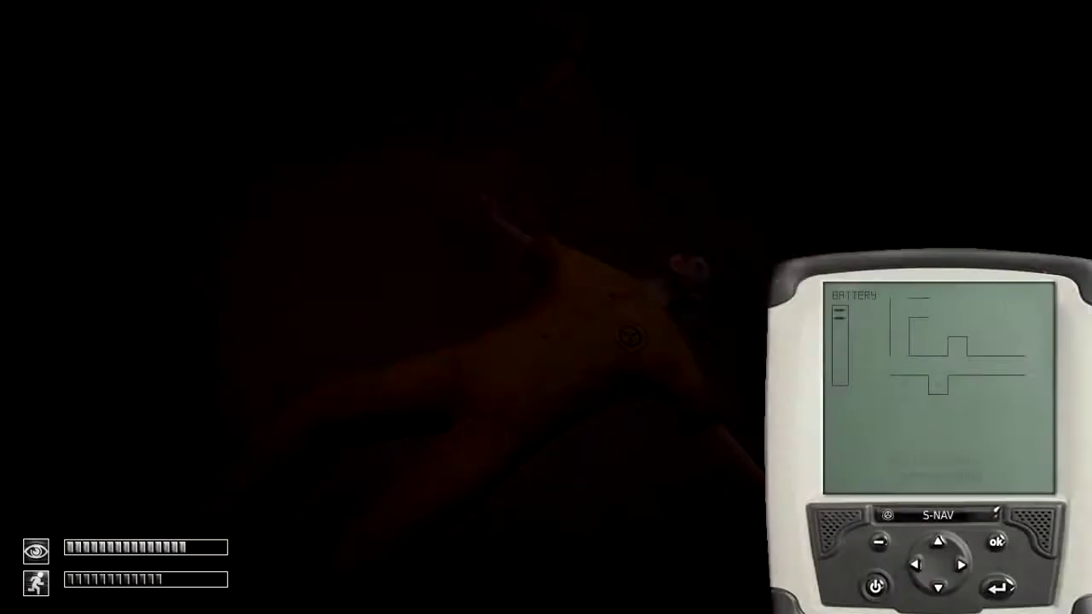
key(Tab)
double_click(540, 394)
Read the leaflet beside the body, then walk into the larger tiled room
key(Tab)
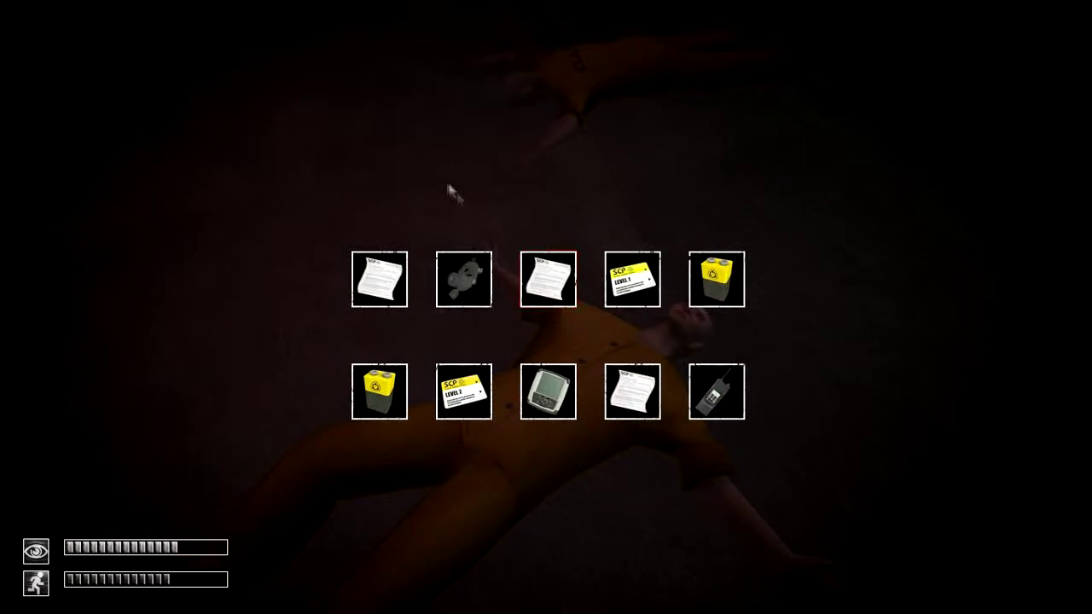
double_click(407, 275)
click(551, 316)
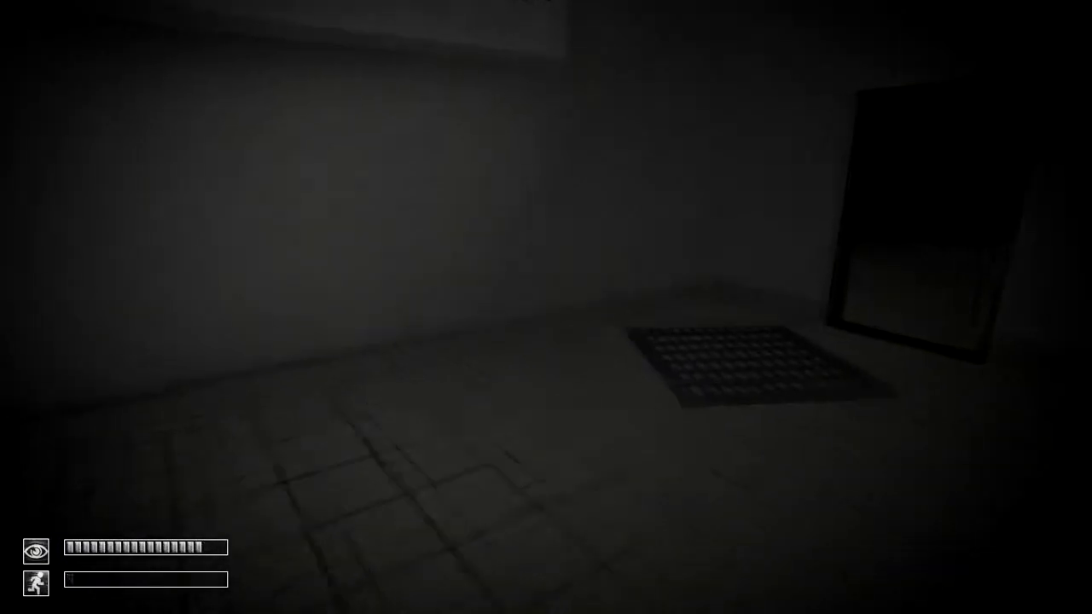
key(w)
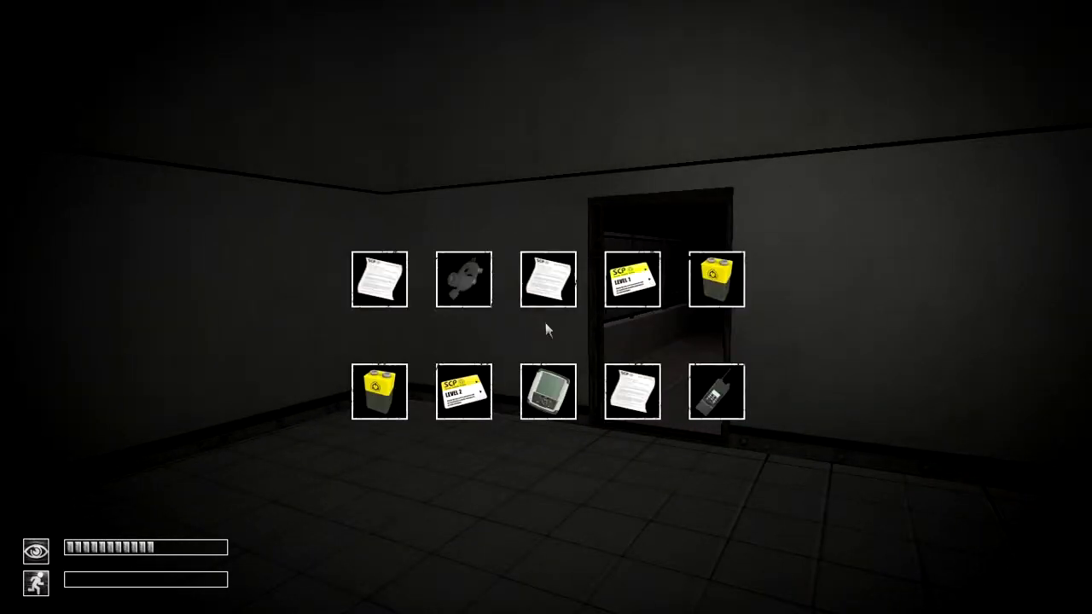
Equip the radio and cross the dark office into the corridor and hall
double_click(716, 392)
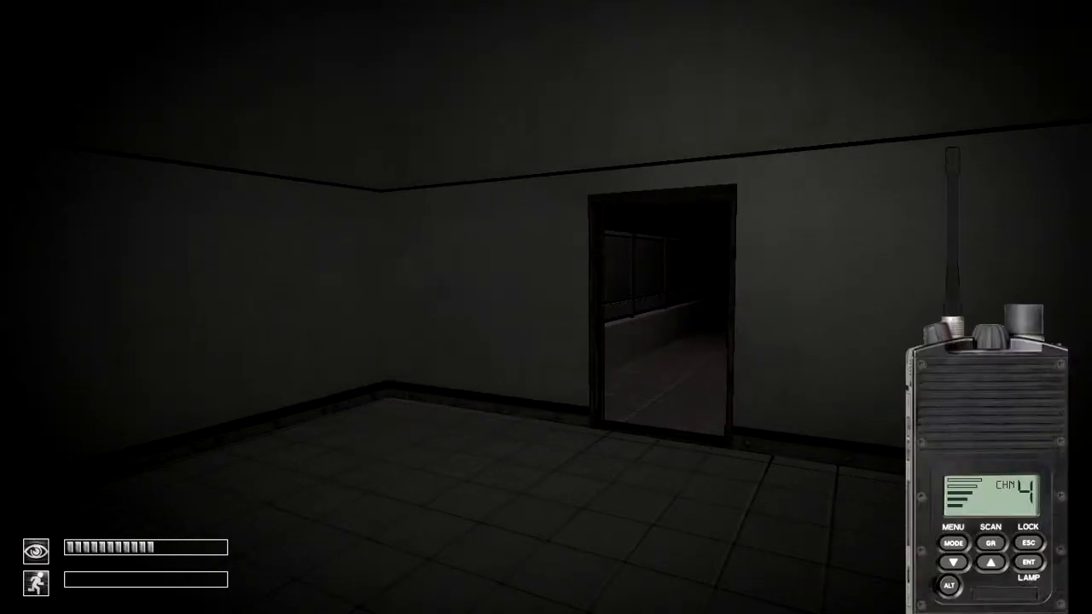
key(w)
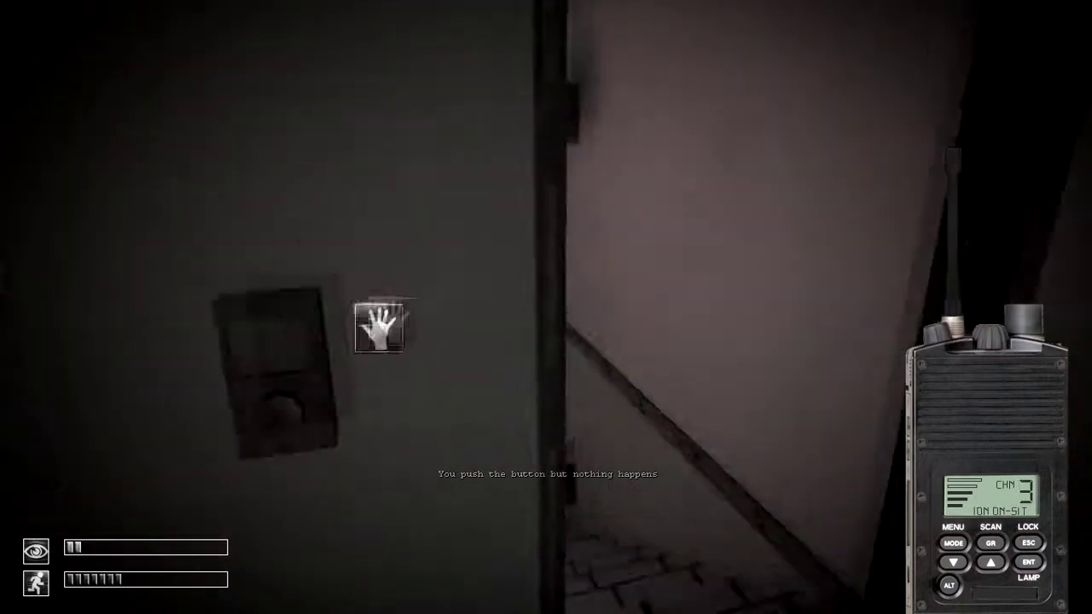
key(w)
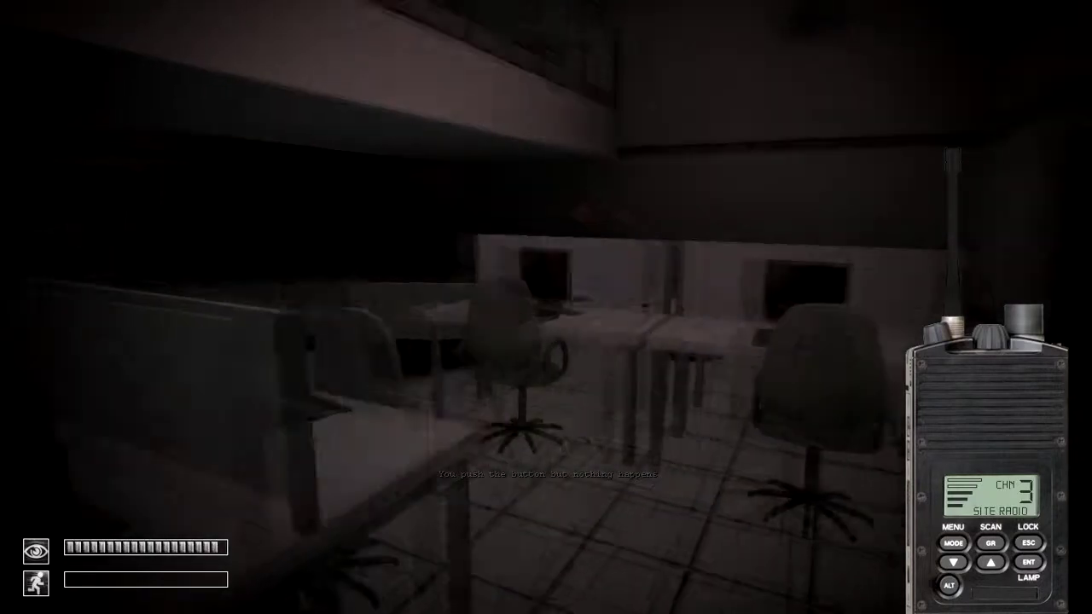
key(w)
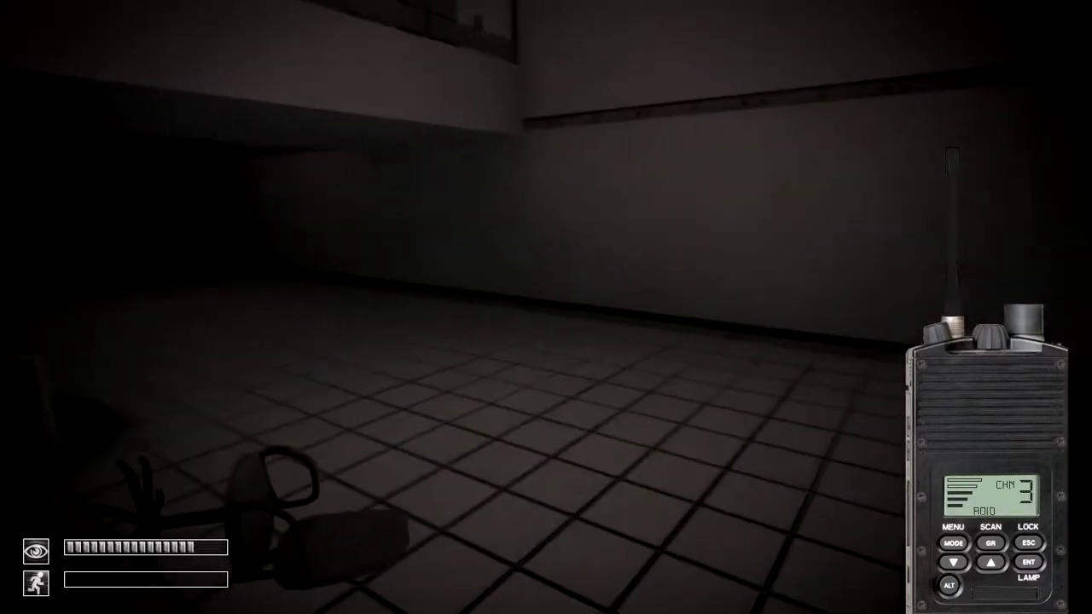
key(w)
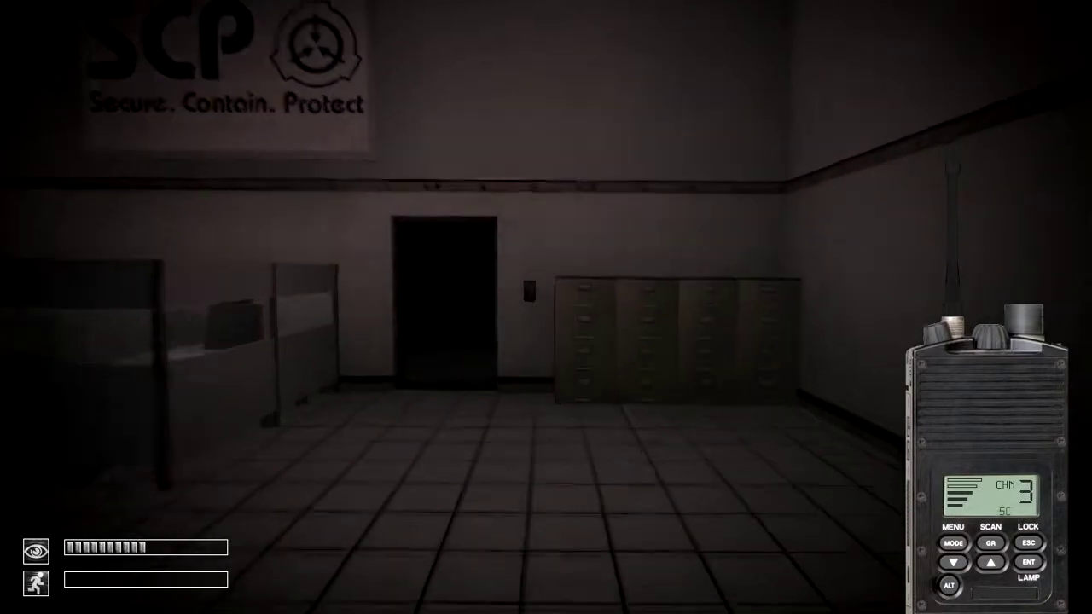
key(w)
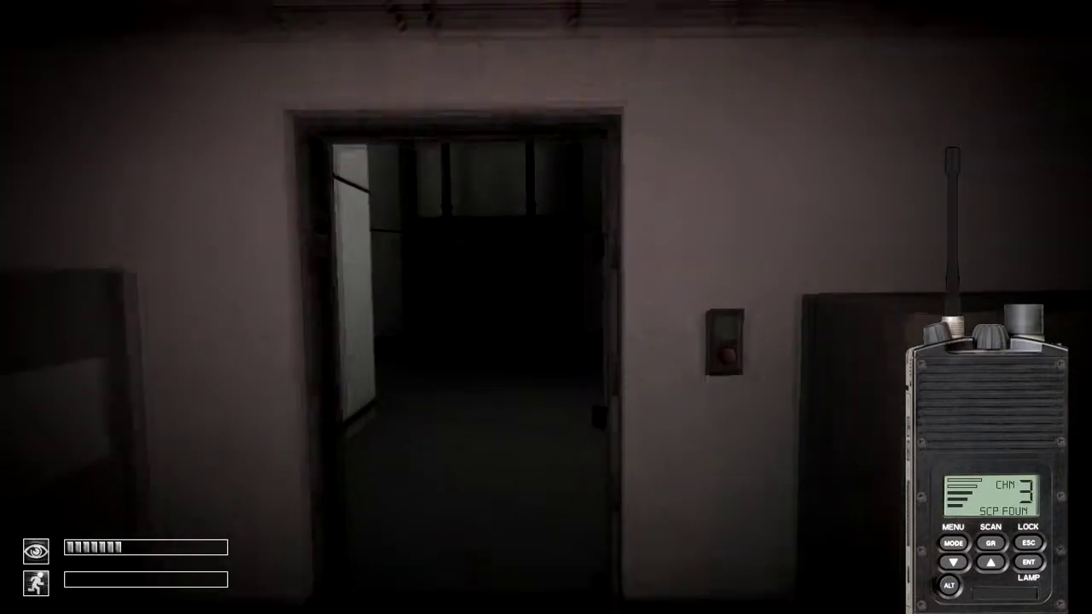
key(w)
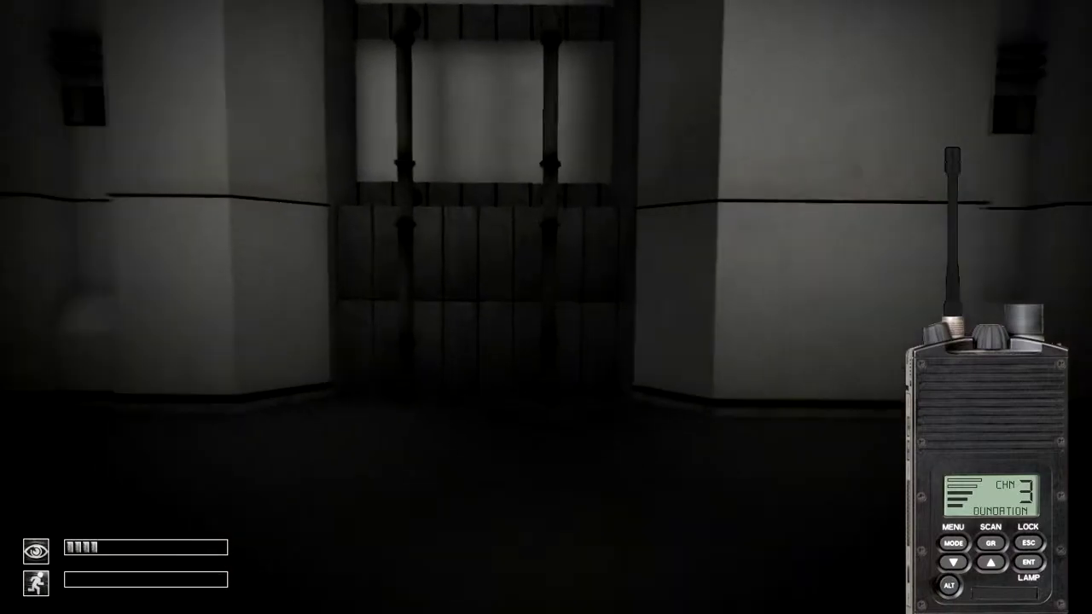
key(w)
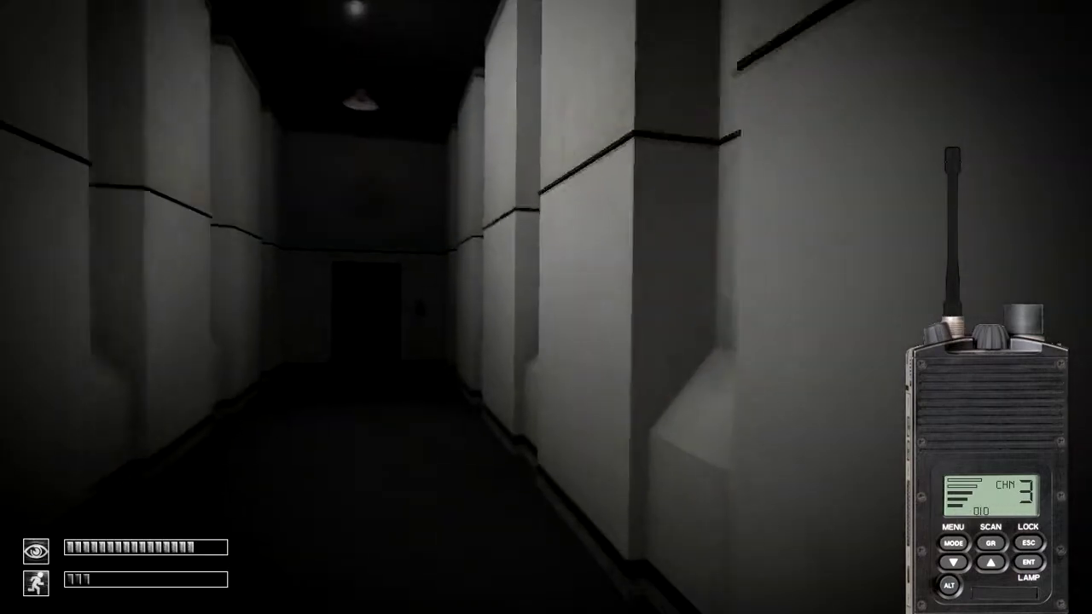
Follow the long corridor through the junction to the SCP door's keycard slot
key(w)
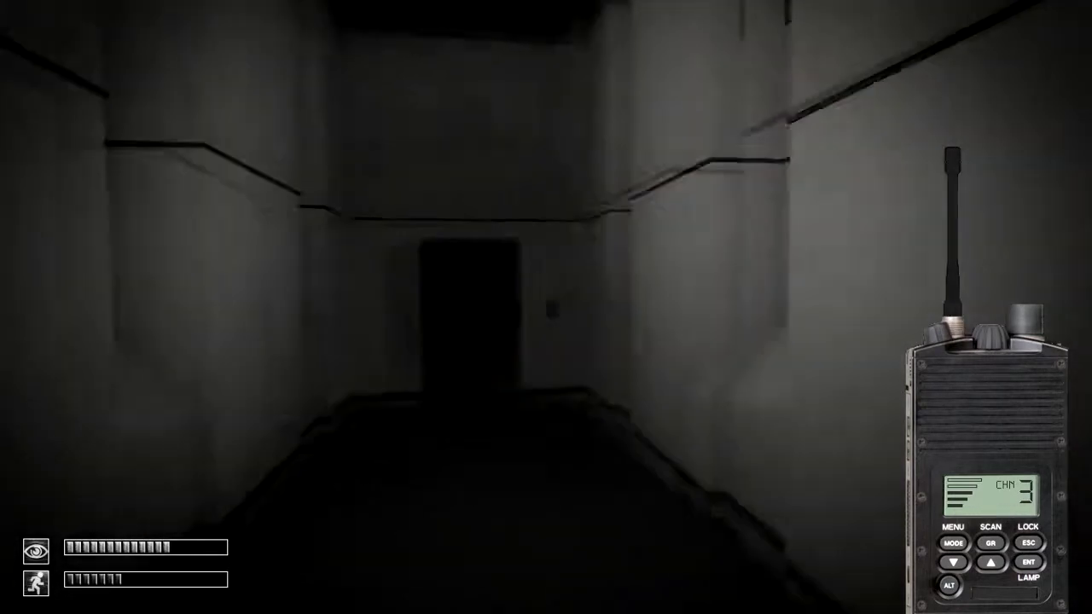
key(w)
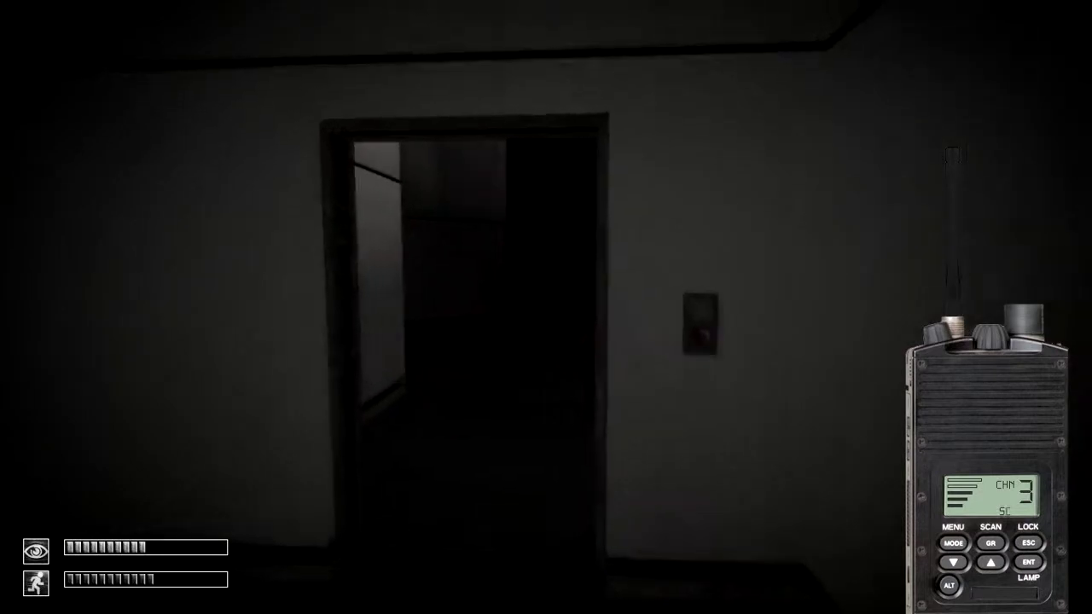
key(w)
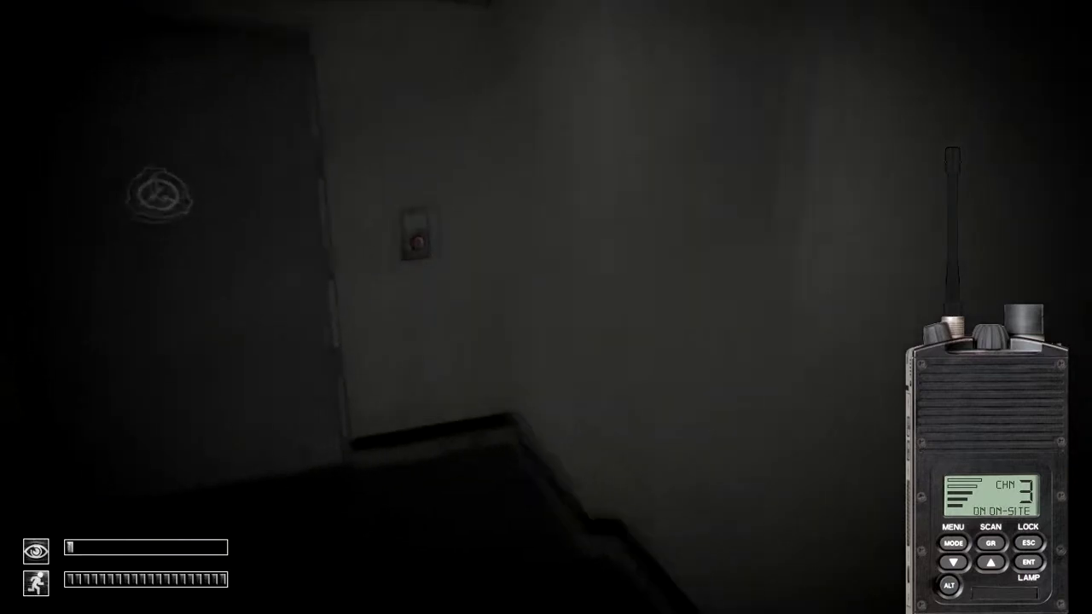
key(w)
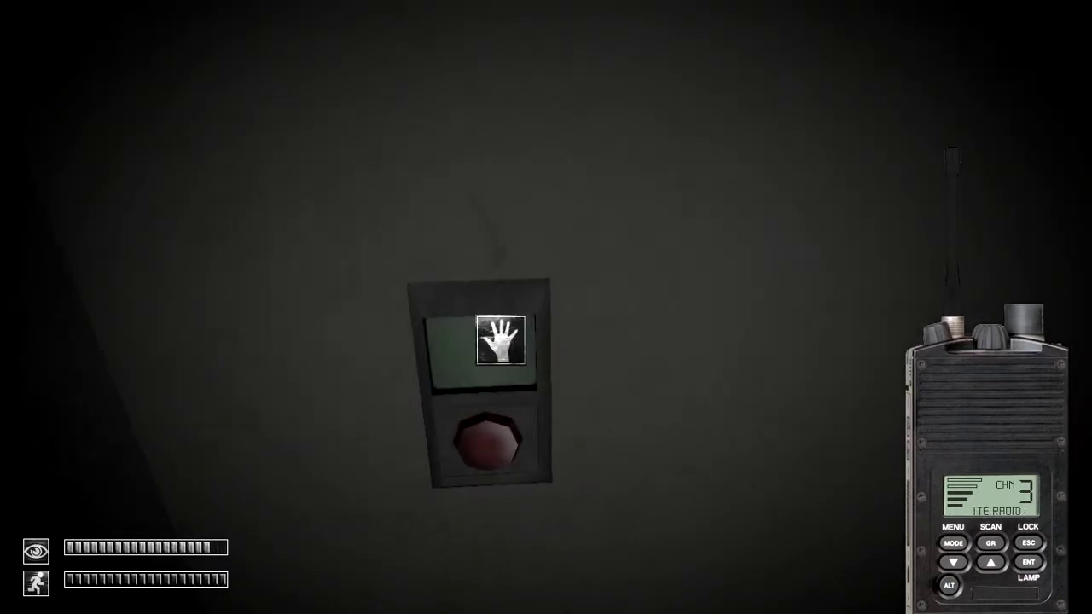
key(w)
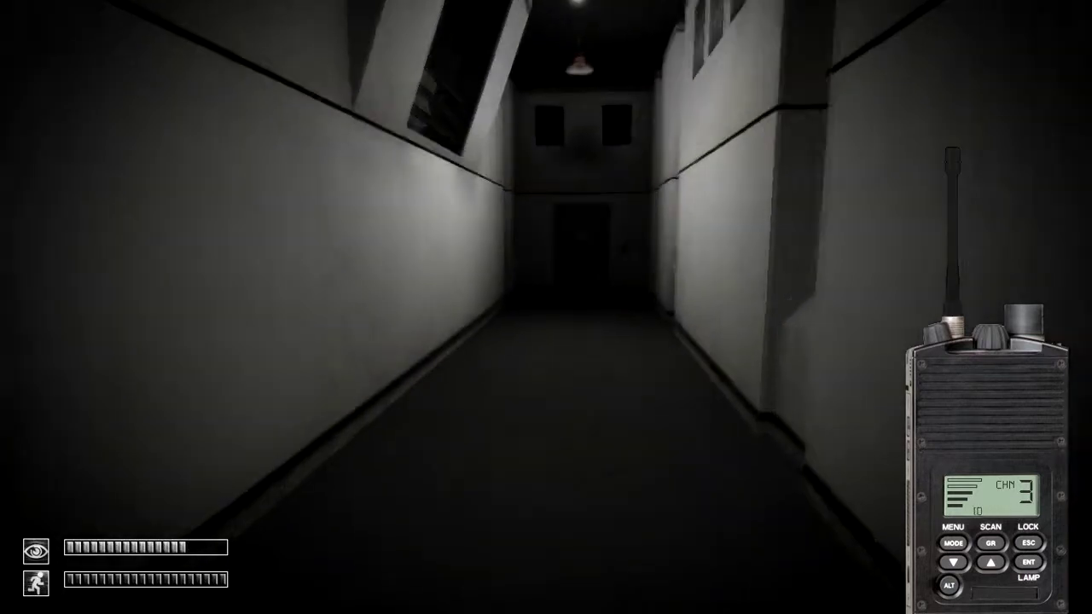
key(w)
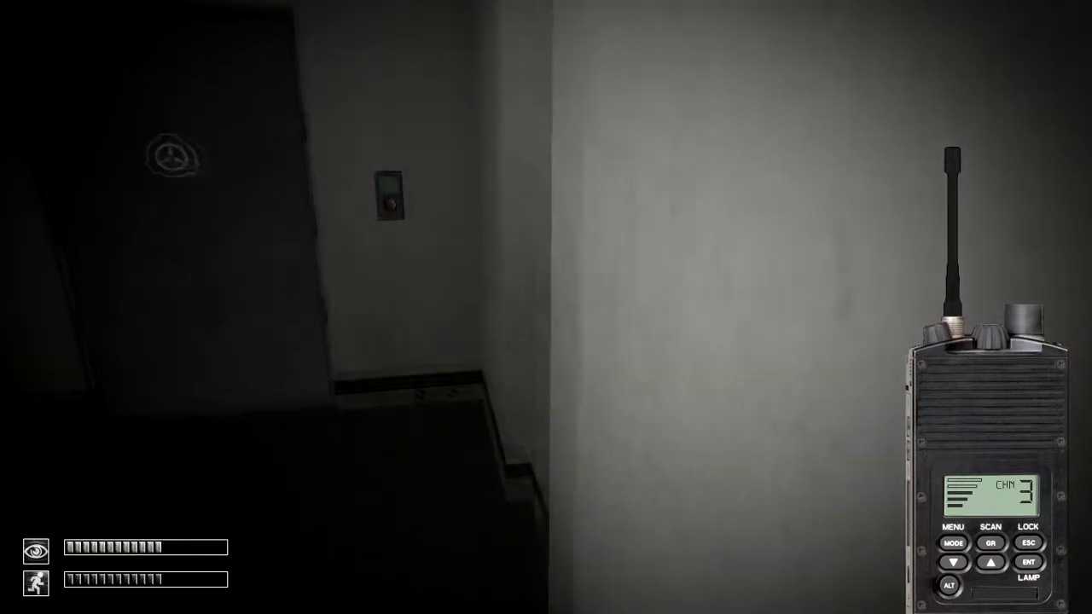
key(w)
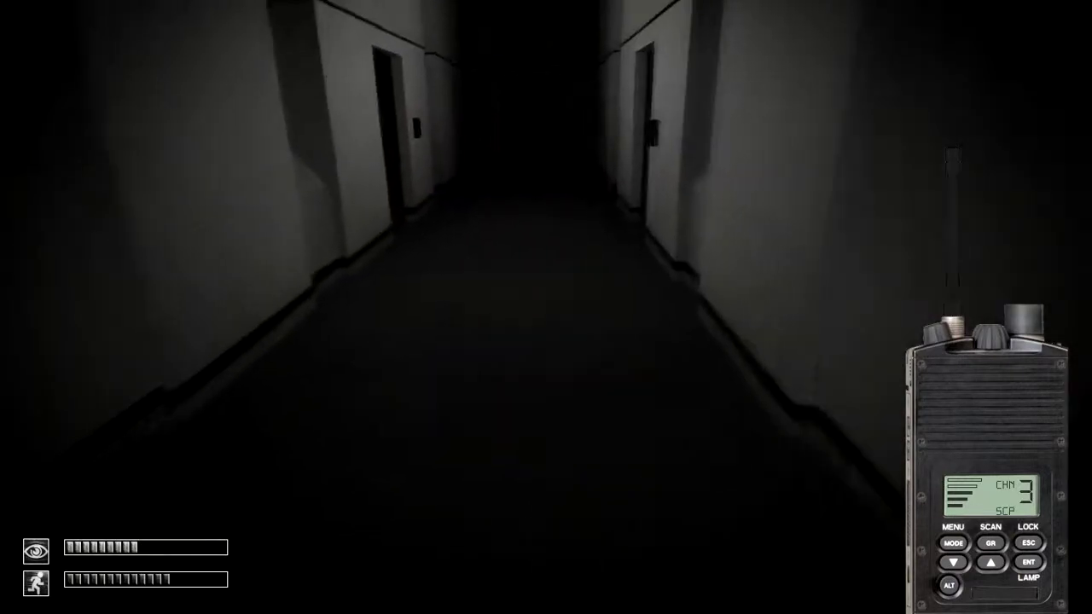
key(w)
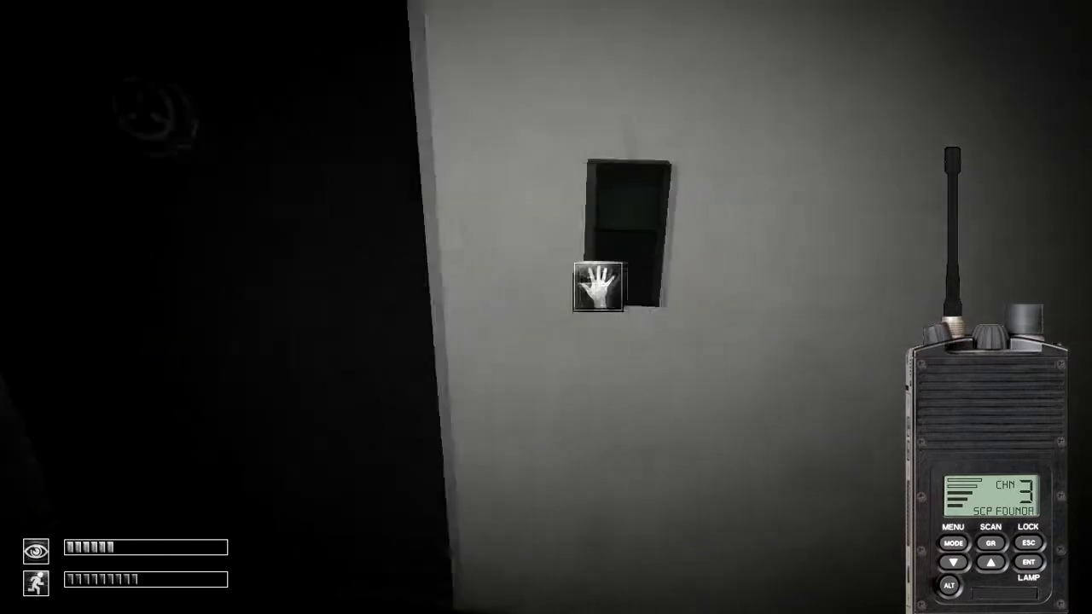
Try the keycard door using the Level 2 Key Card
click(597, 333)
key(Tab)
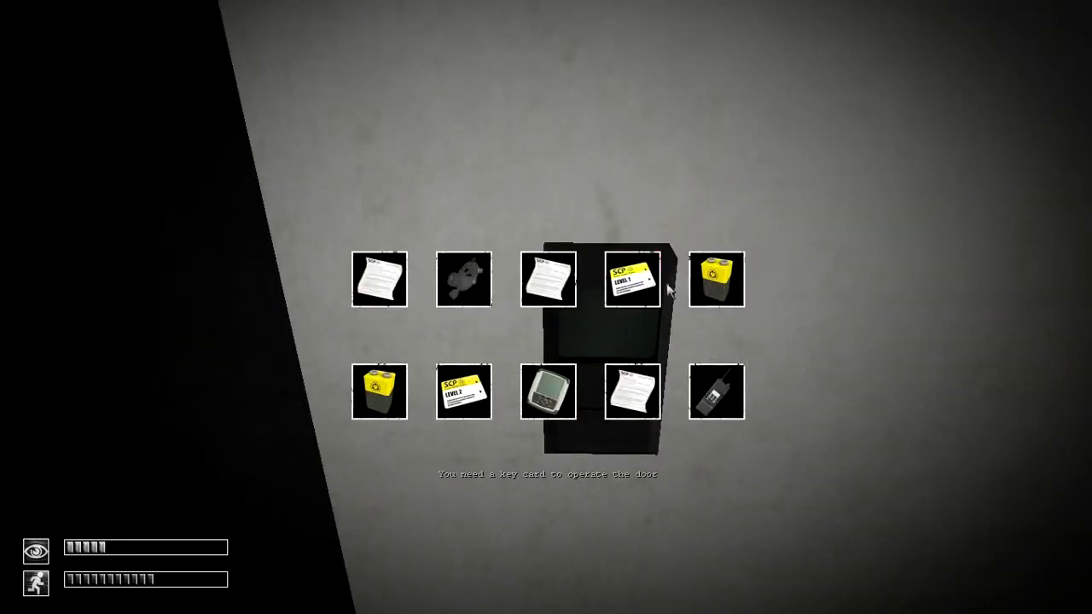
click(577, 304)
key(w)
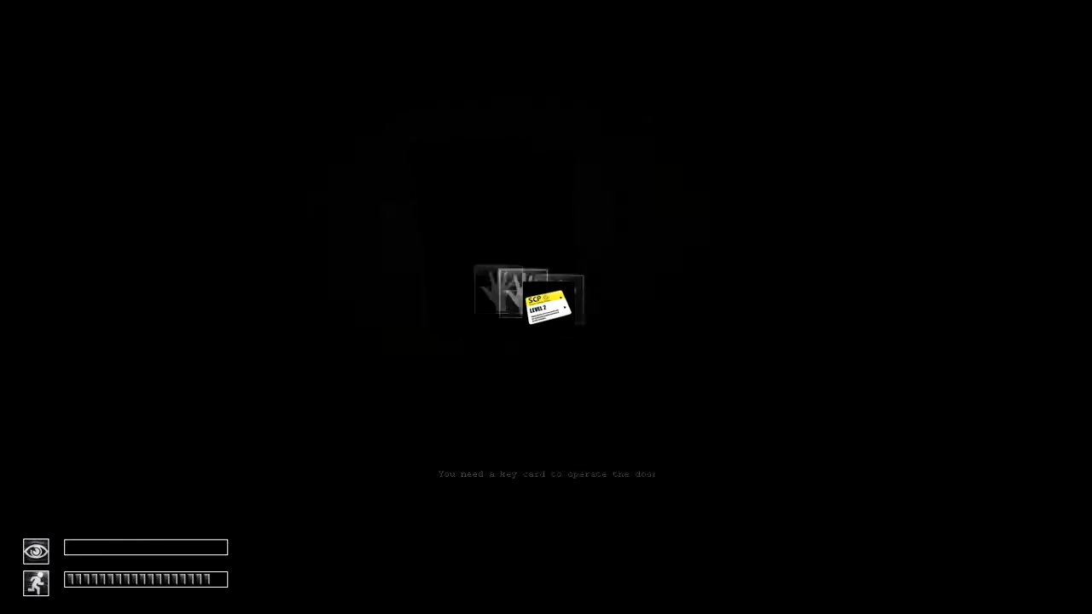
click(659, 195)
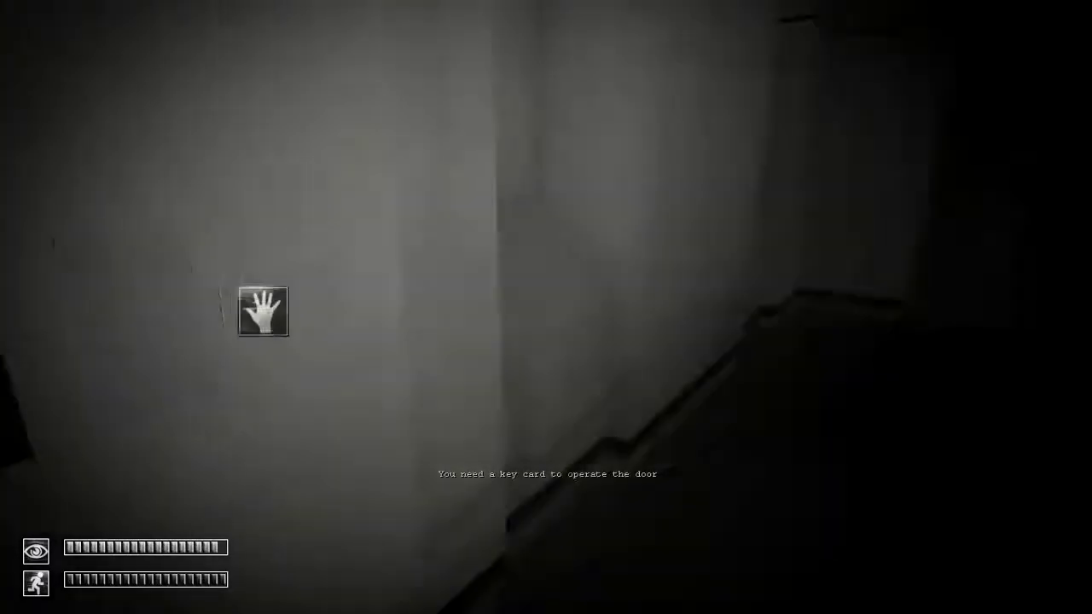
Open the next two doors by their wall buttons and run into the tiled corridor
key(w)
key(w)
click(546, 307)
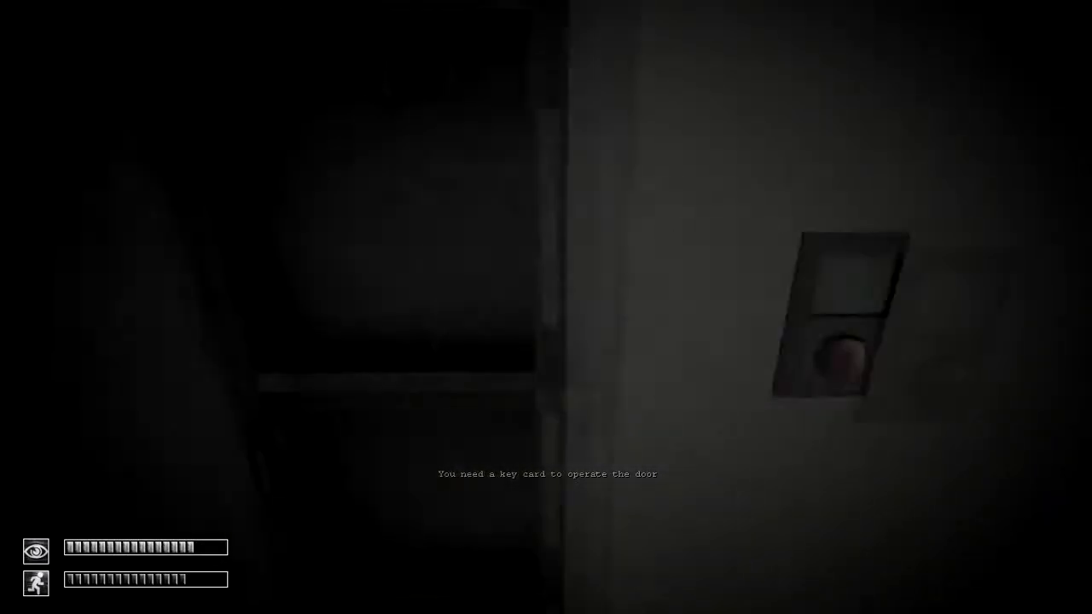
key(w)
key(shift+w)
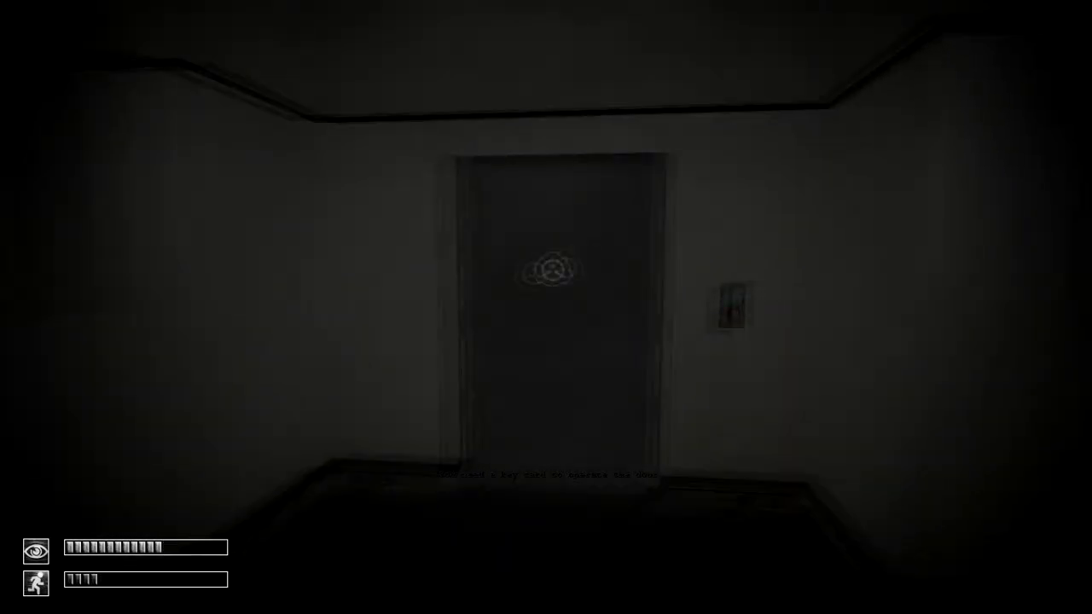
key(w)
click(546, 308)
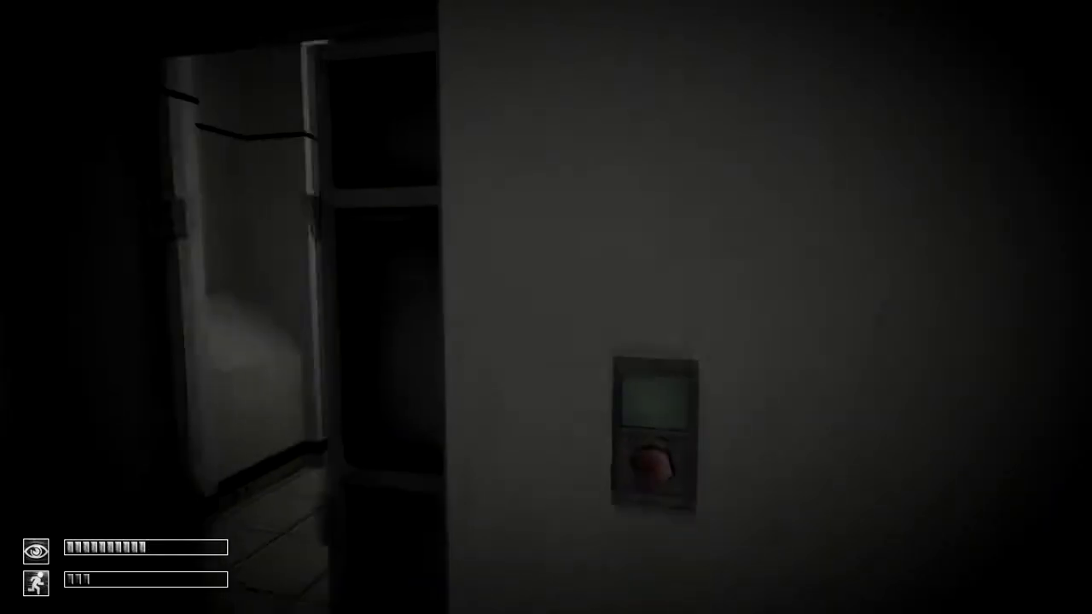
key(w)
key(w)
key(w)
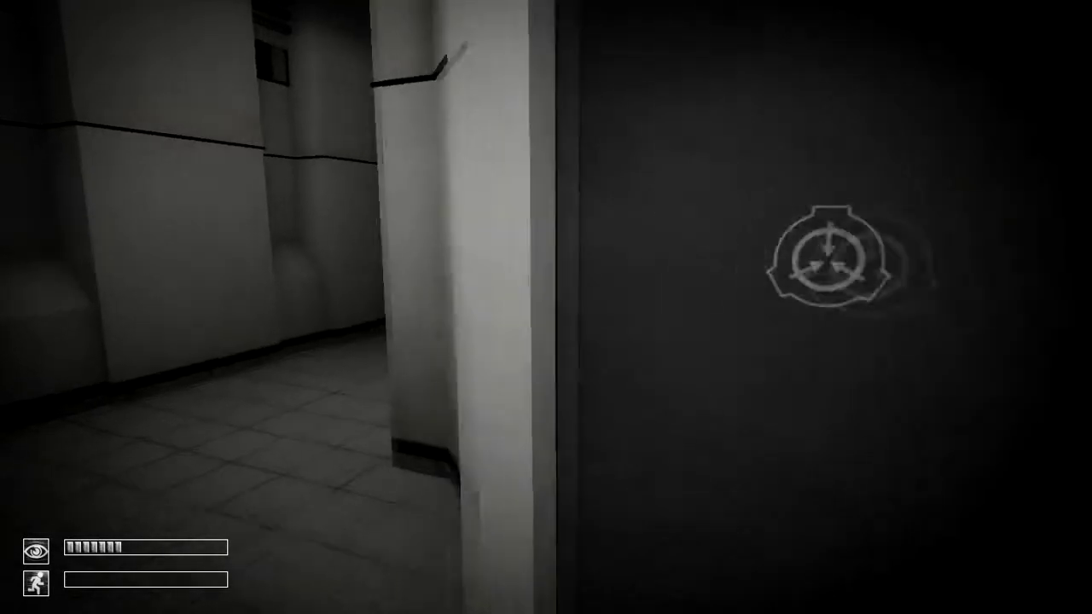
key(w)
key(w)
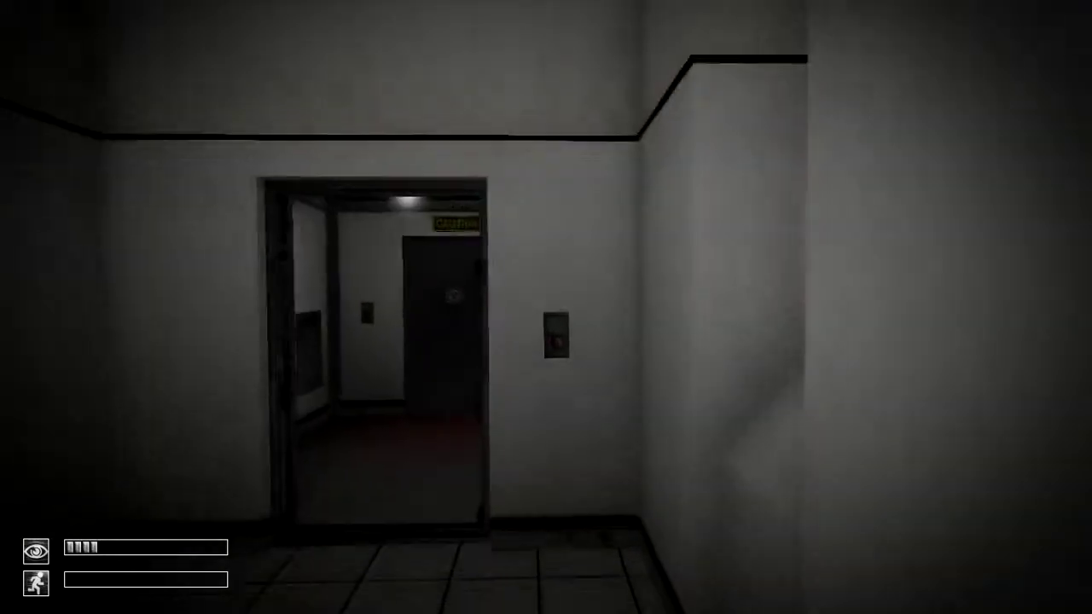
Turn from the SCP door into the lit tiled hallway and round the corner
key(w)
key(w)
key(w)
key(w)
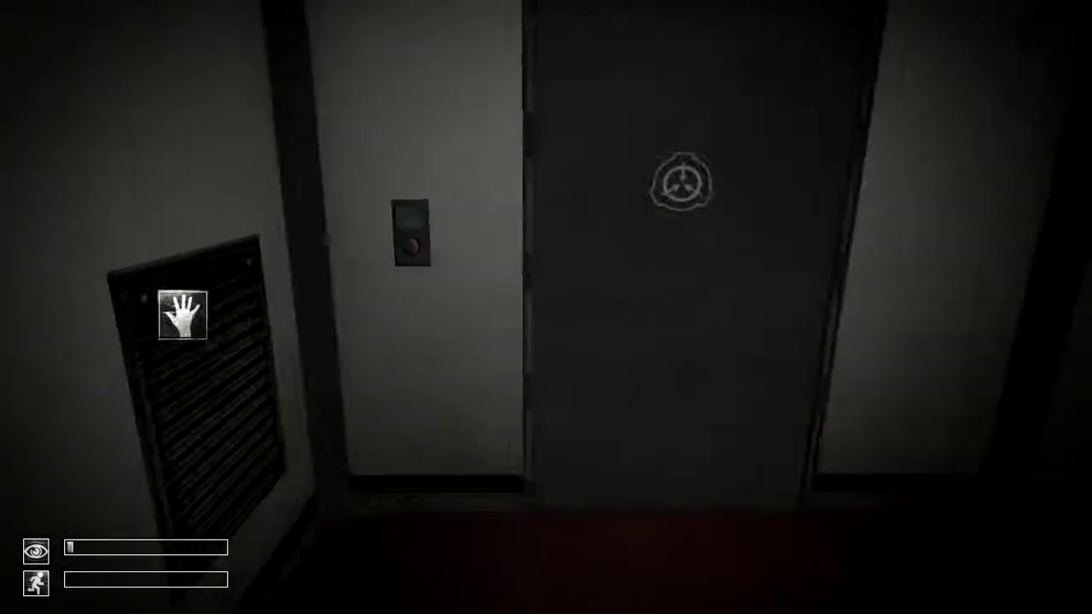
key(w)
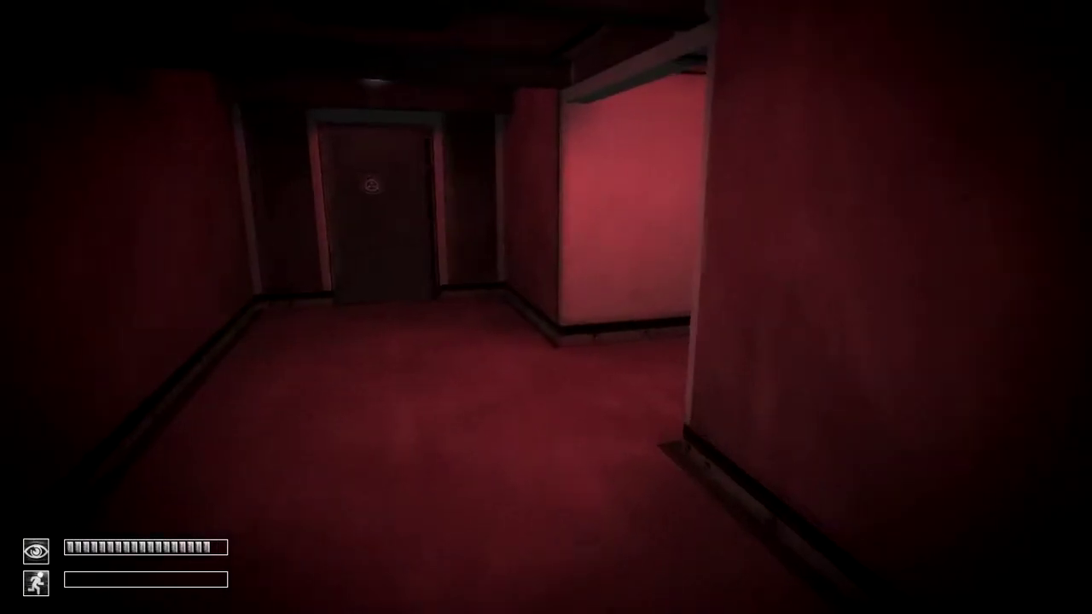
key(w)
key(w)
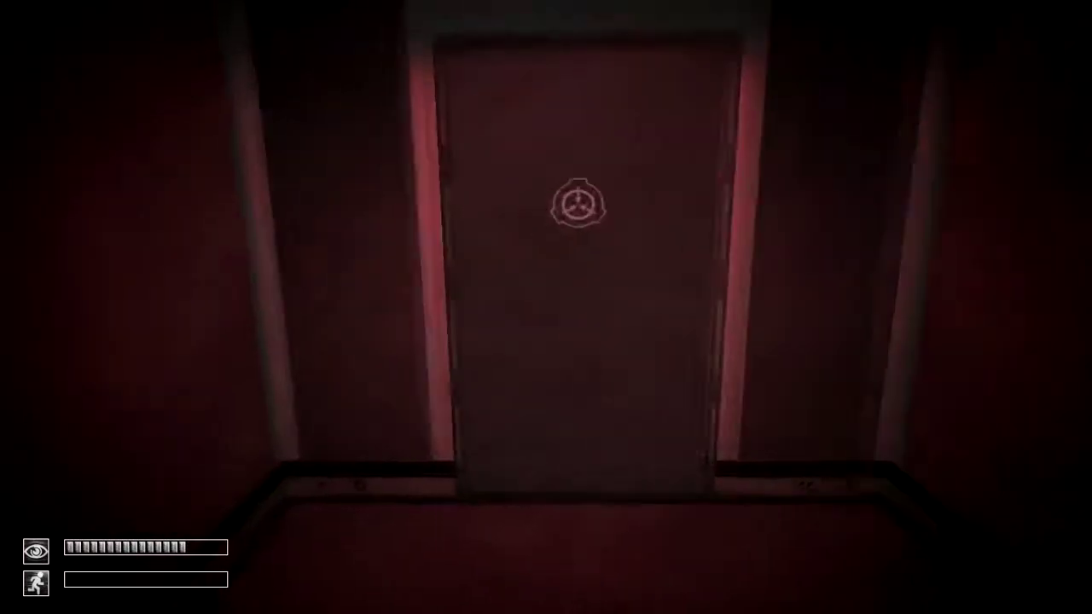
key(w)
key(w)
key(w)
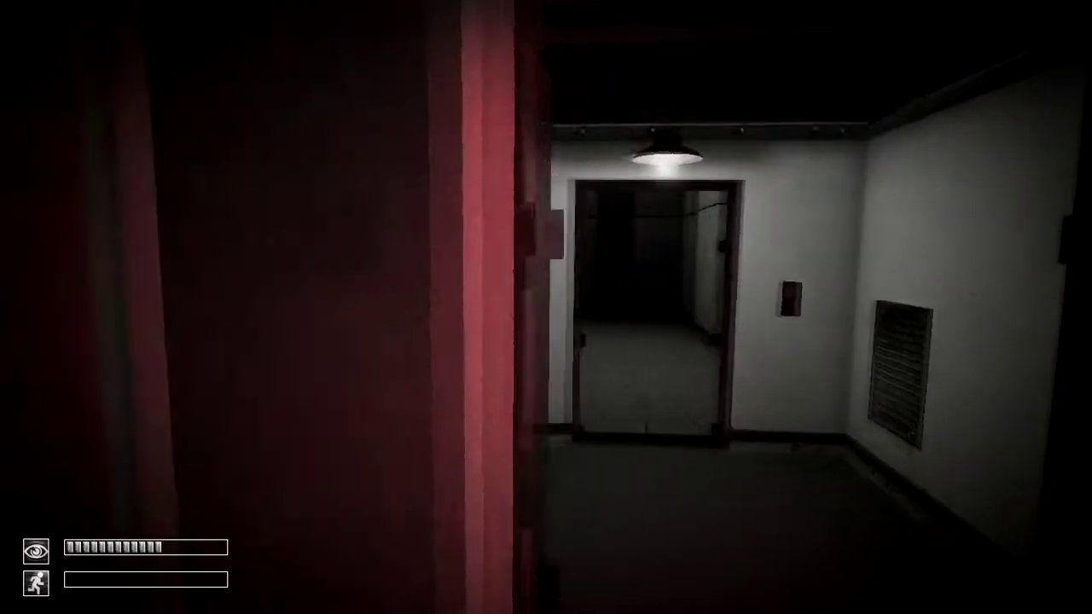
key(w)
key(w)
key(w)
key(w)
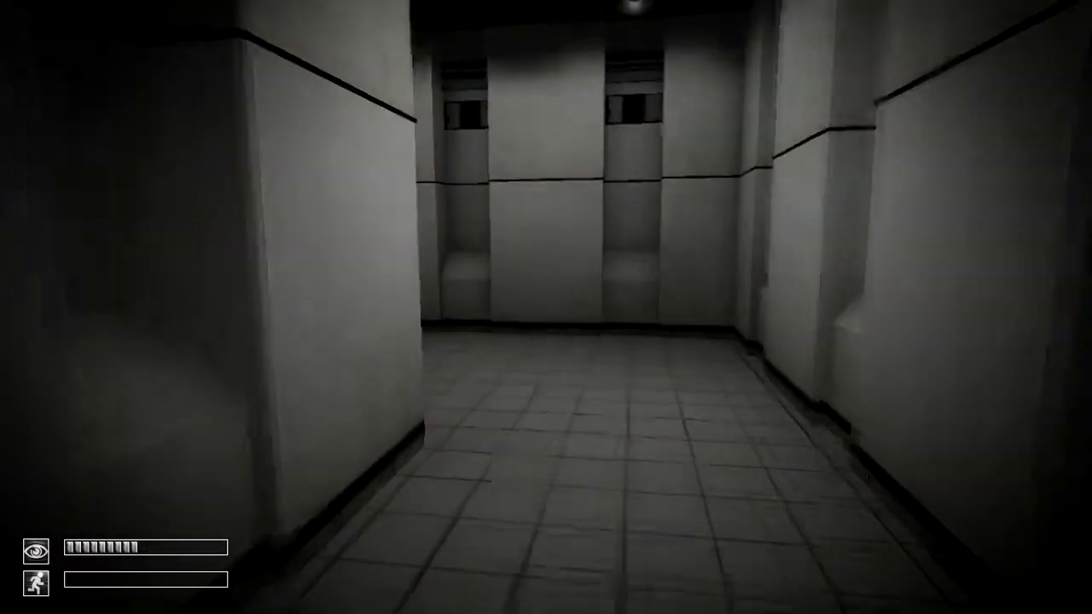
key(w)
key(w)
key(w)
key(w)
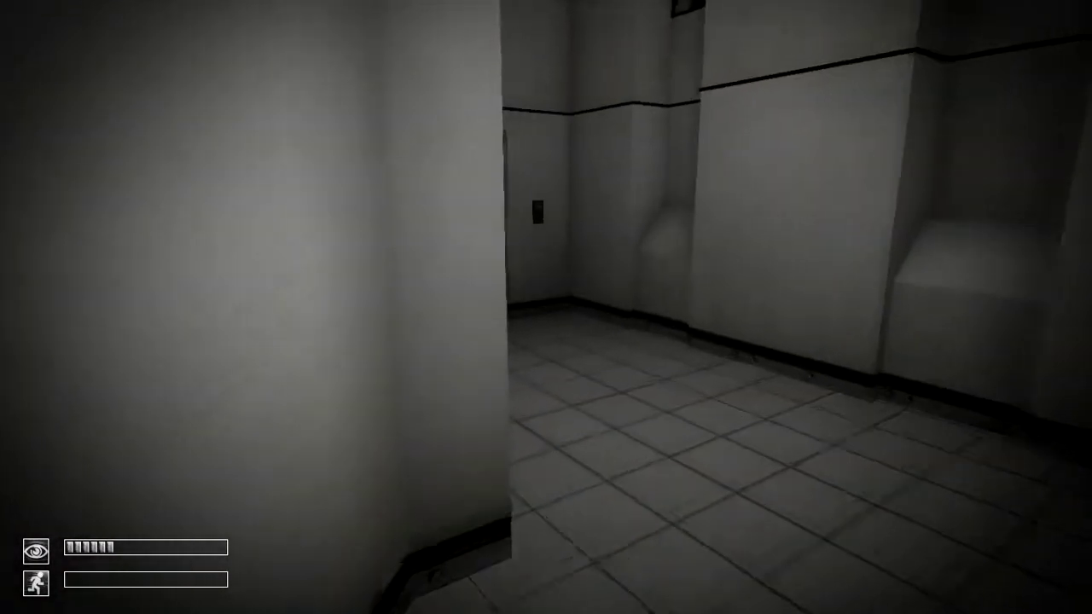
key(w)
key(w)
key(w)
key(w)
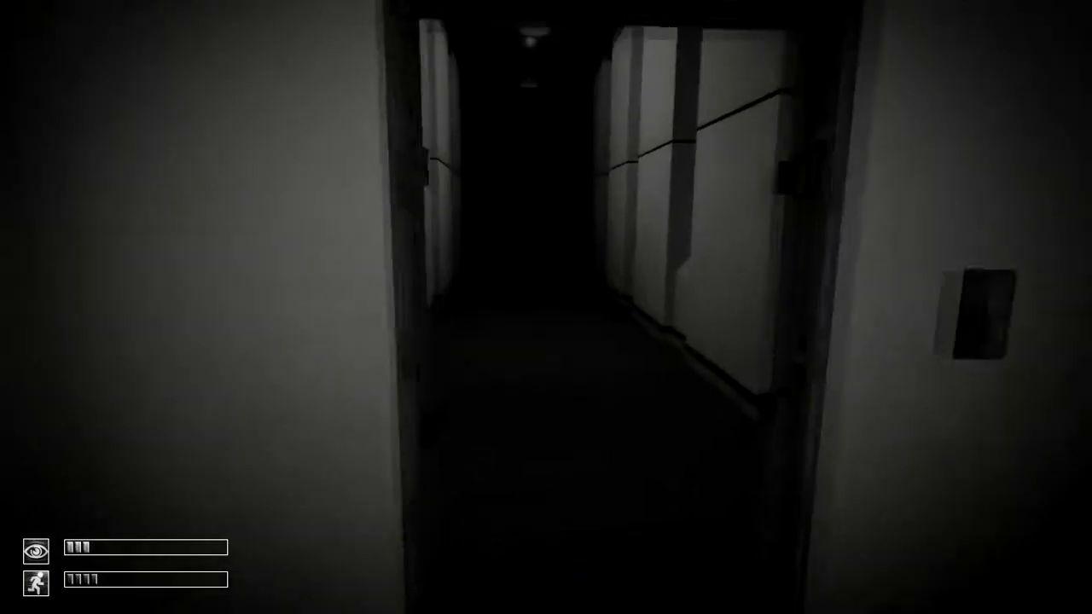
Pass through a series of dark corridors and doorways past the body on the floor
key(w)
key(w)
key(w)
key(w)
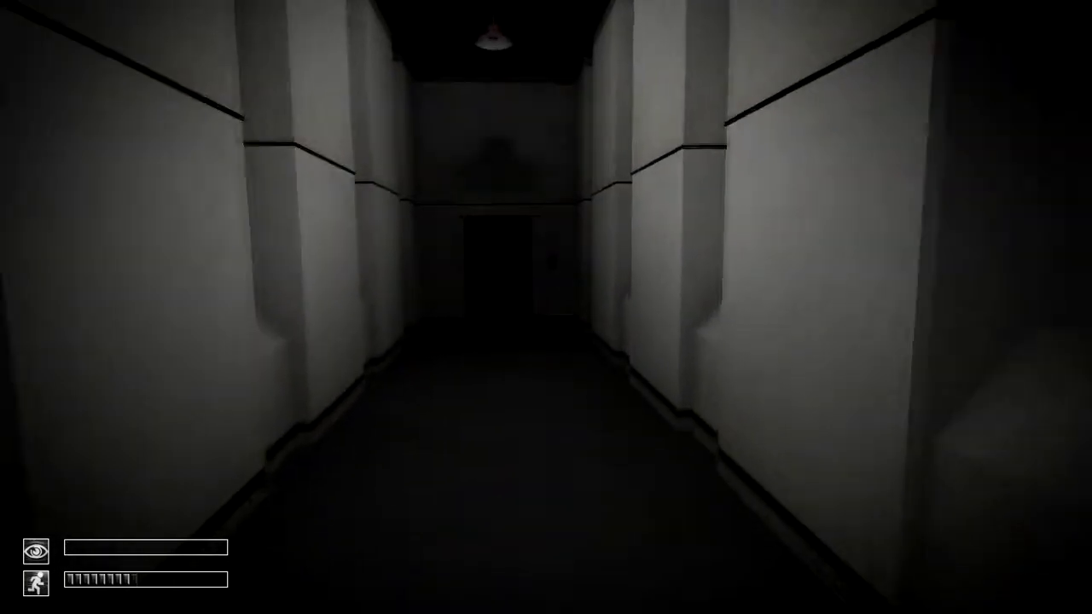
key(w)
key(w)
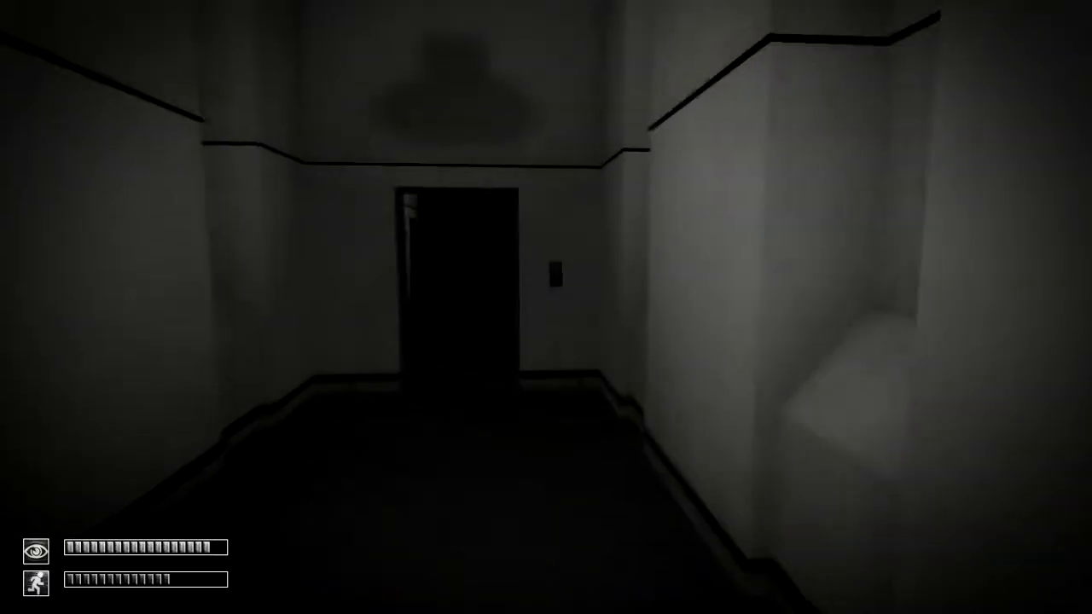
key(w)
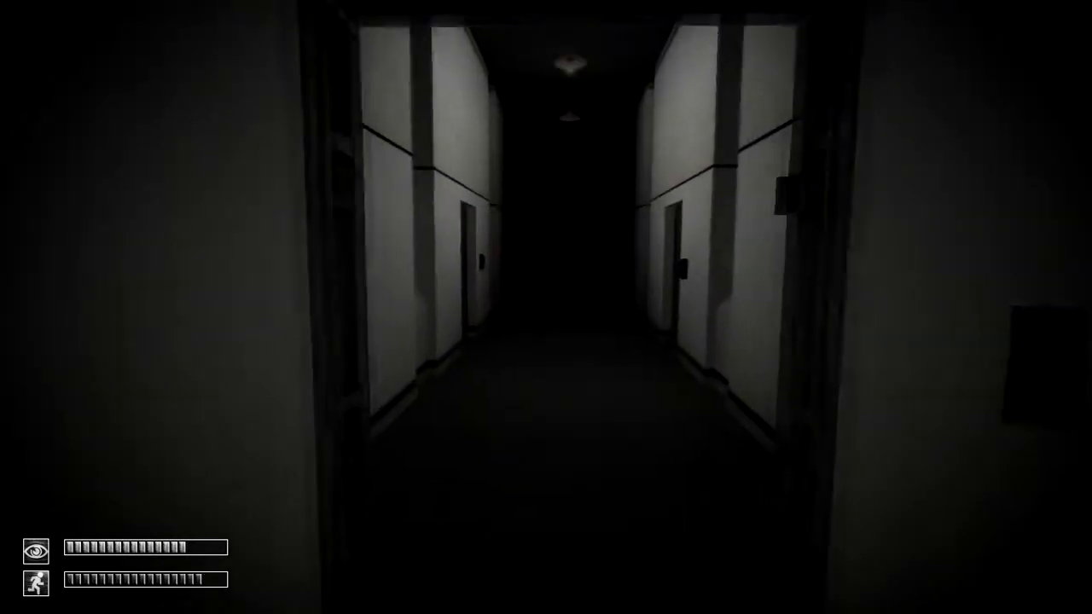
key(w)
key(w)
key(w)
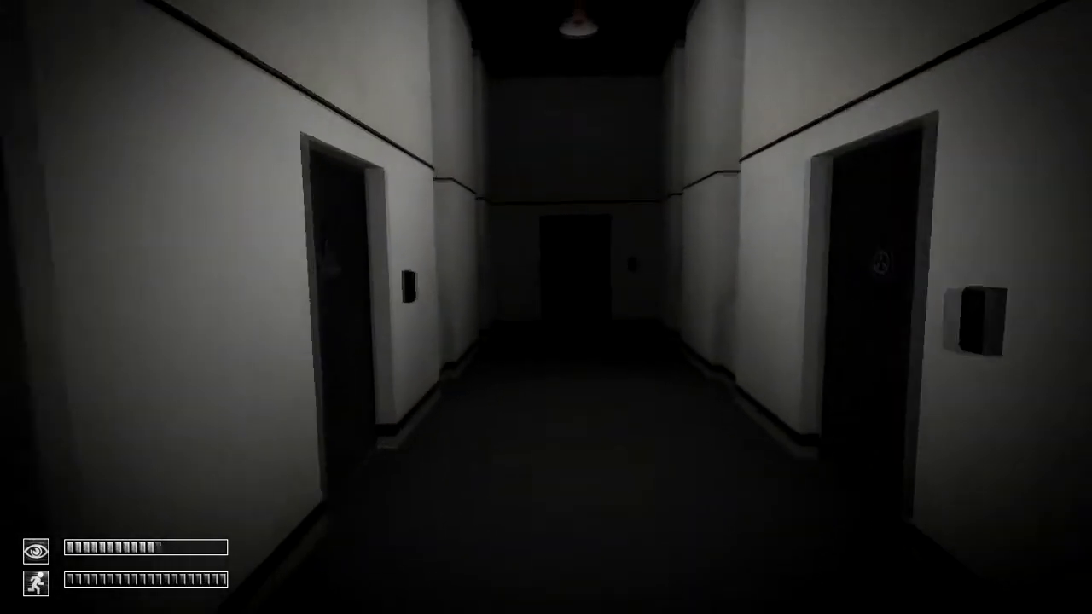
key(w)
key(w)
key(w)
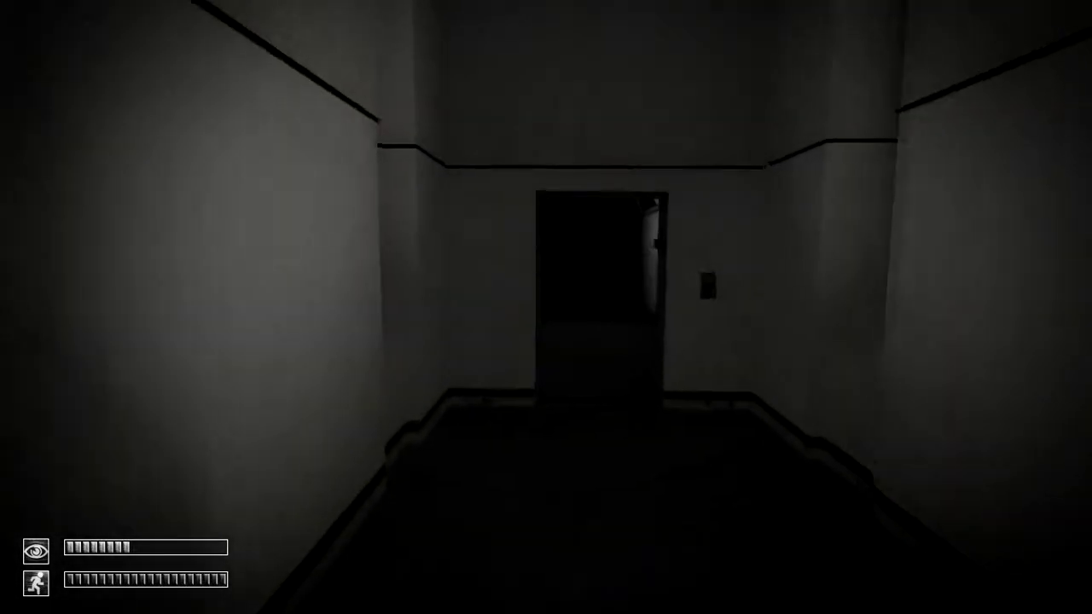
key(w)
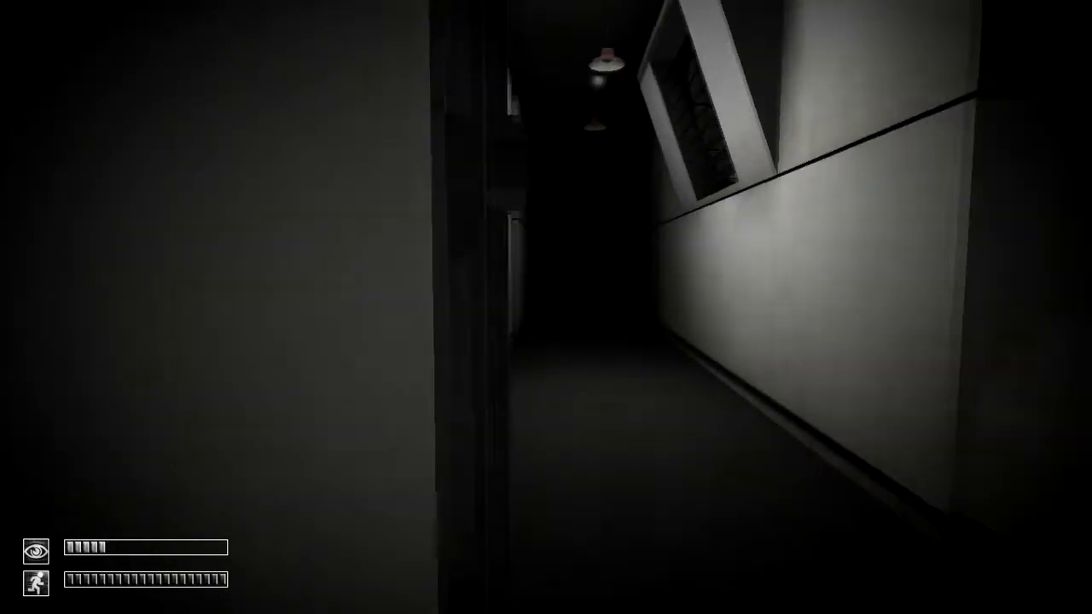
key(w)
key(w)
key(w)
key(w)
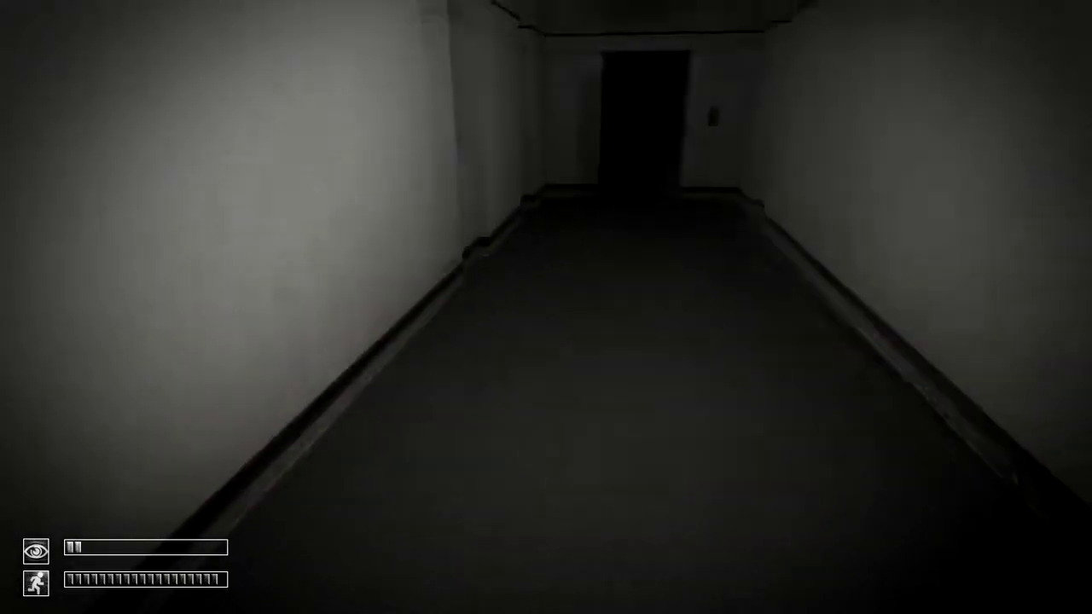
key(w)
key(w)
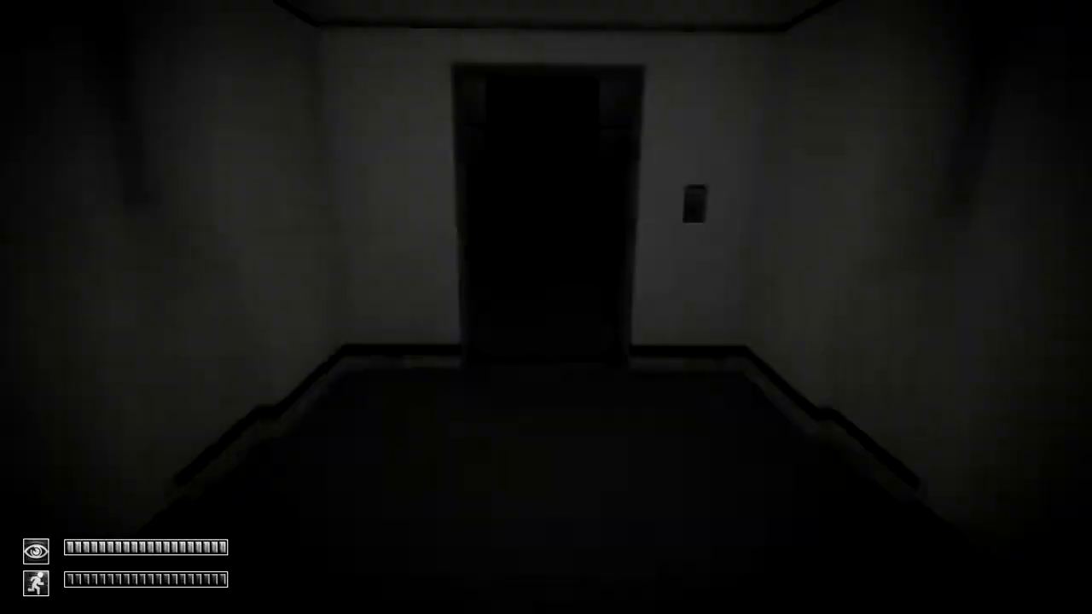
key(w)
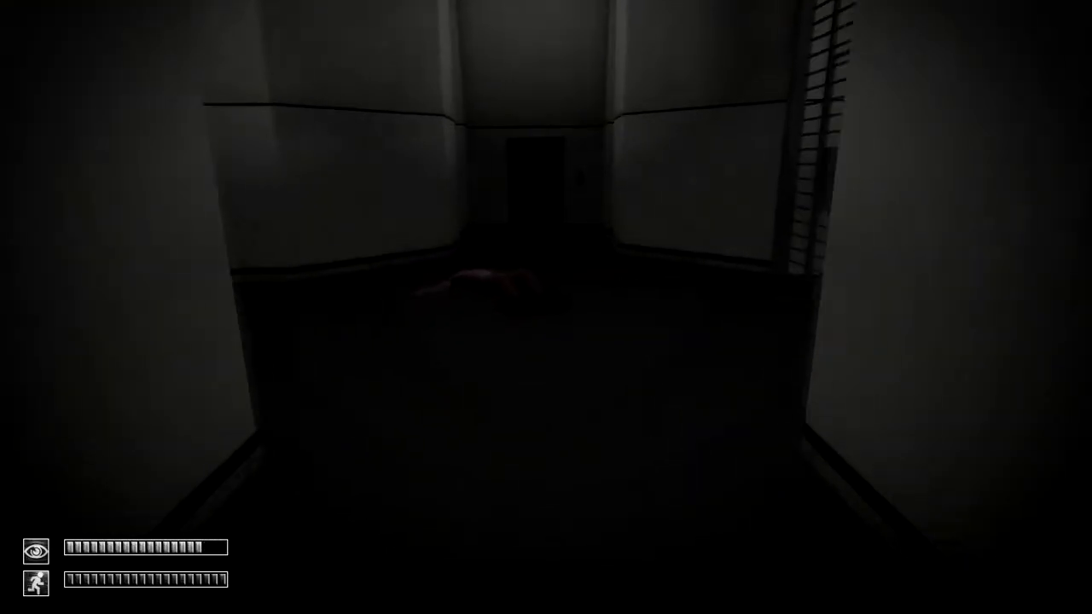
key(w)
key(w)
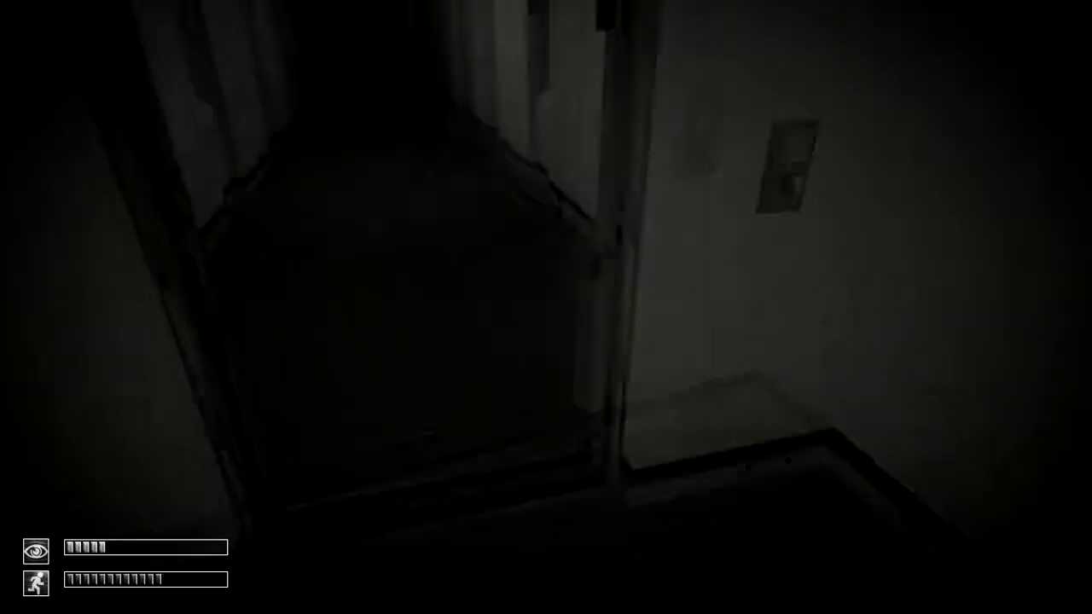
Sprint down the long corridor to the junction, blinking along the way
key(w)
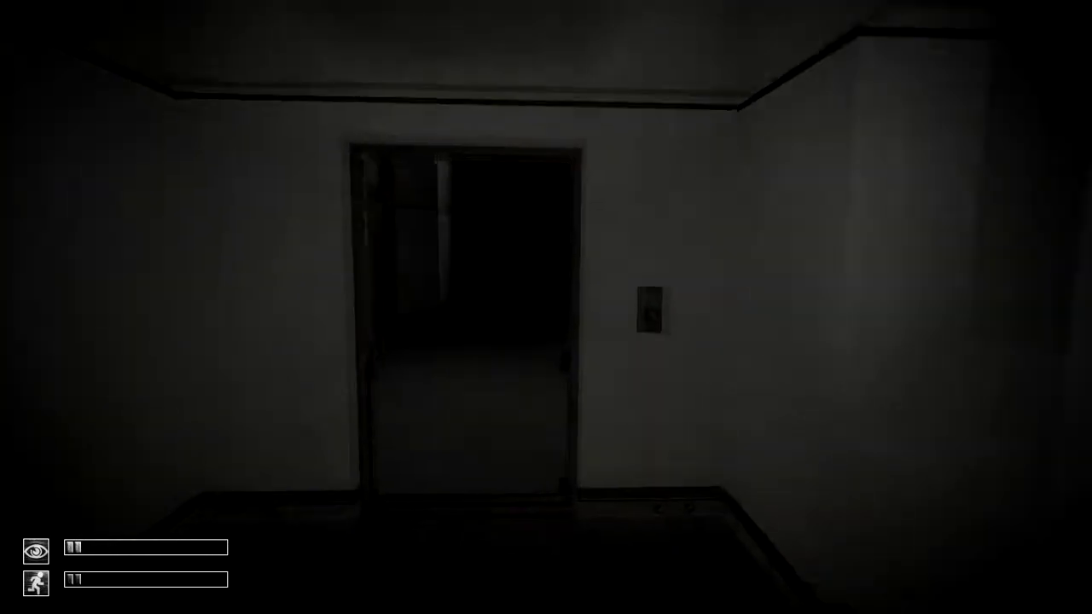
key(w)
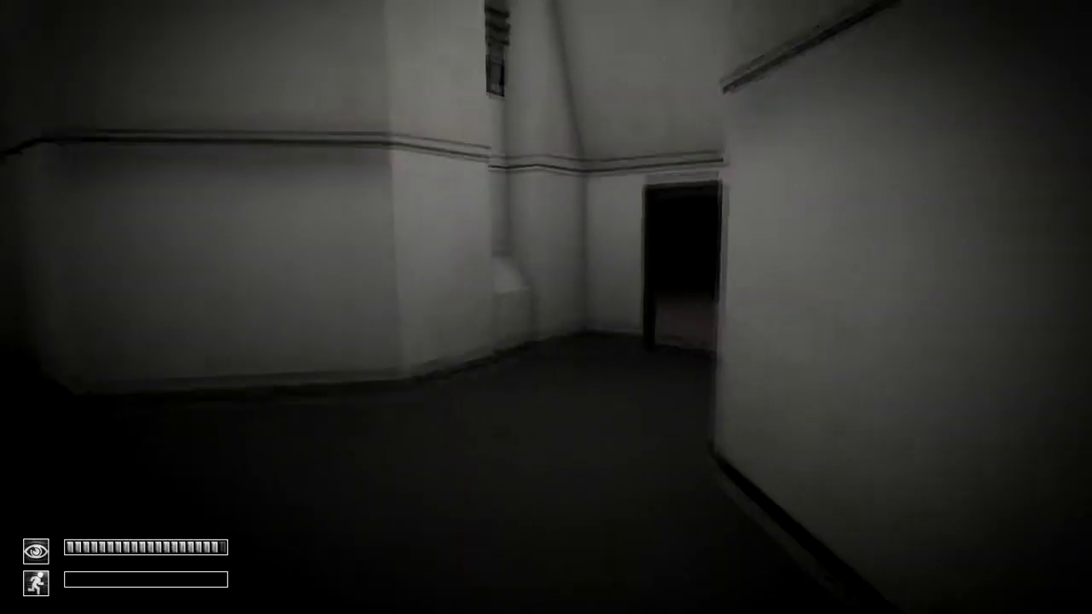
key(w)
key(w)
key(w)
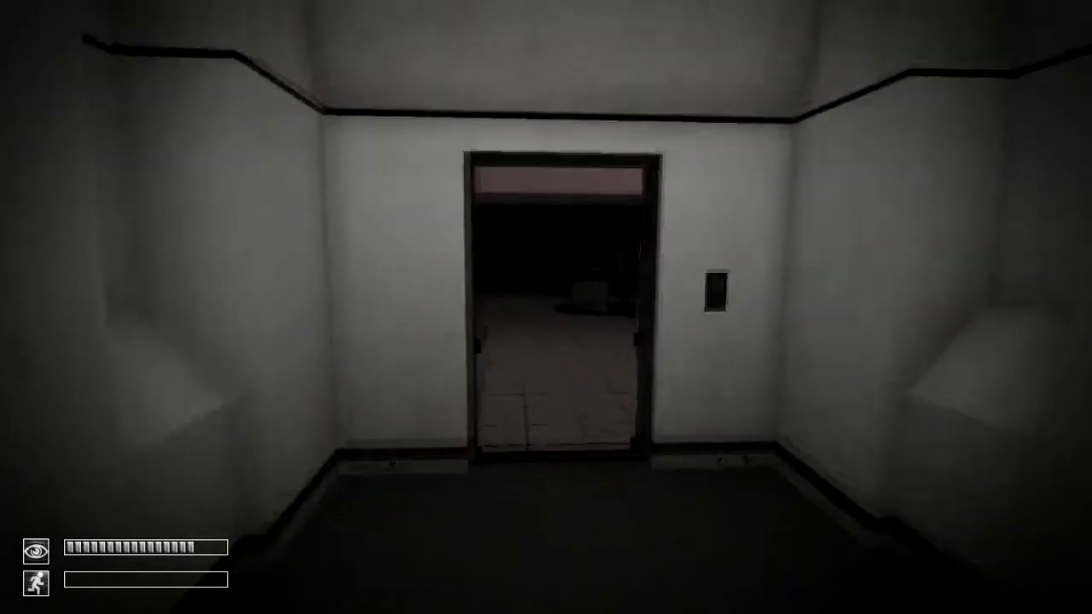
key(w)
key(w)
key(w)
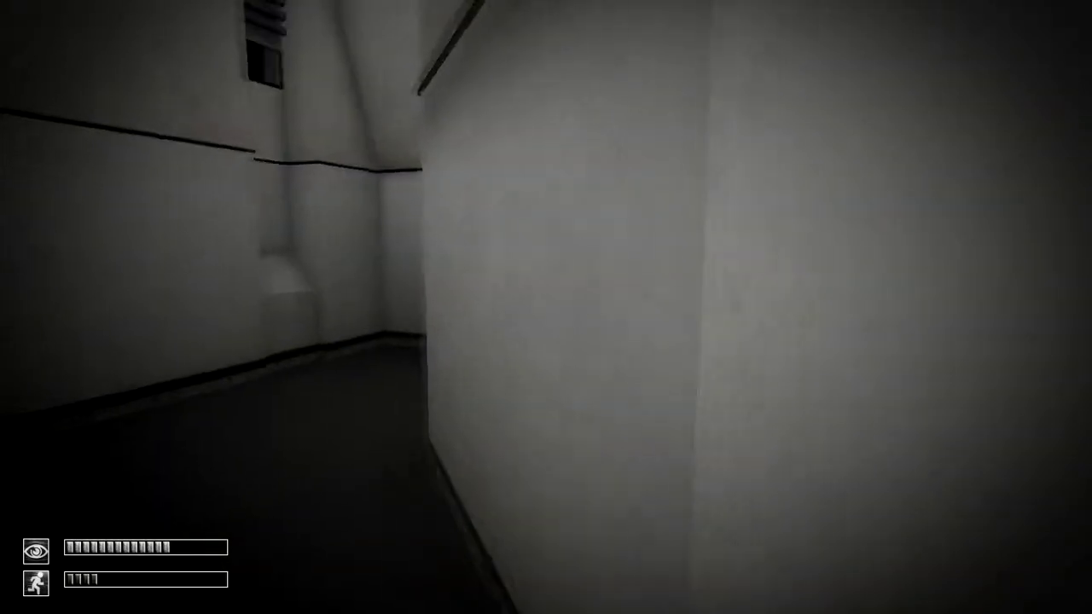
key(w)
key(w)
key(w)
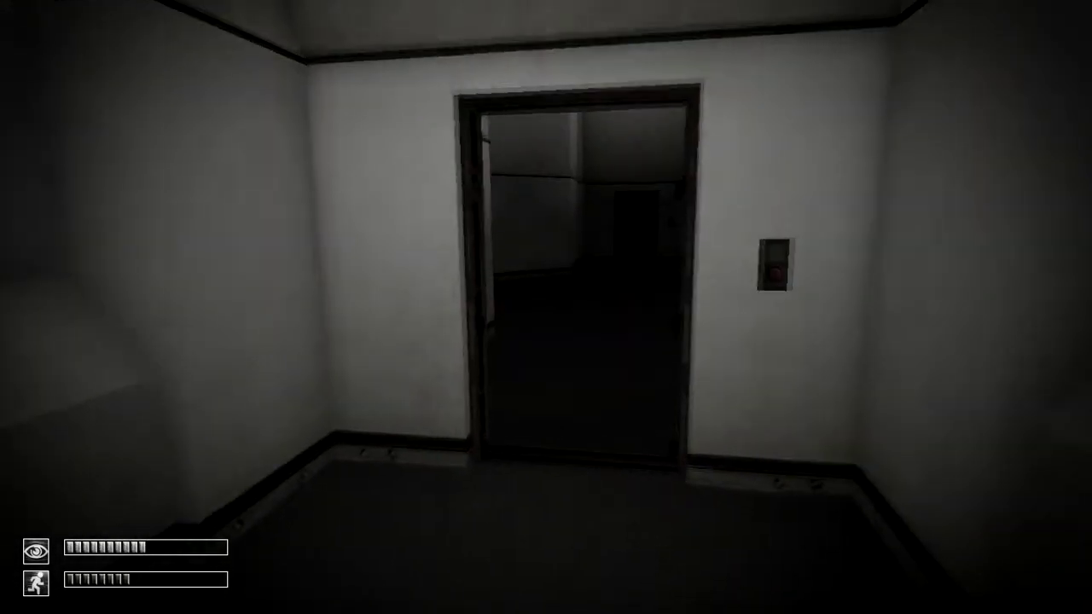
key(w)
key(w)
key(w)
key(w)
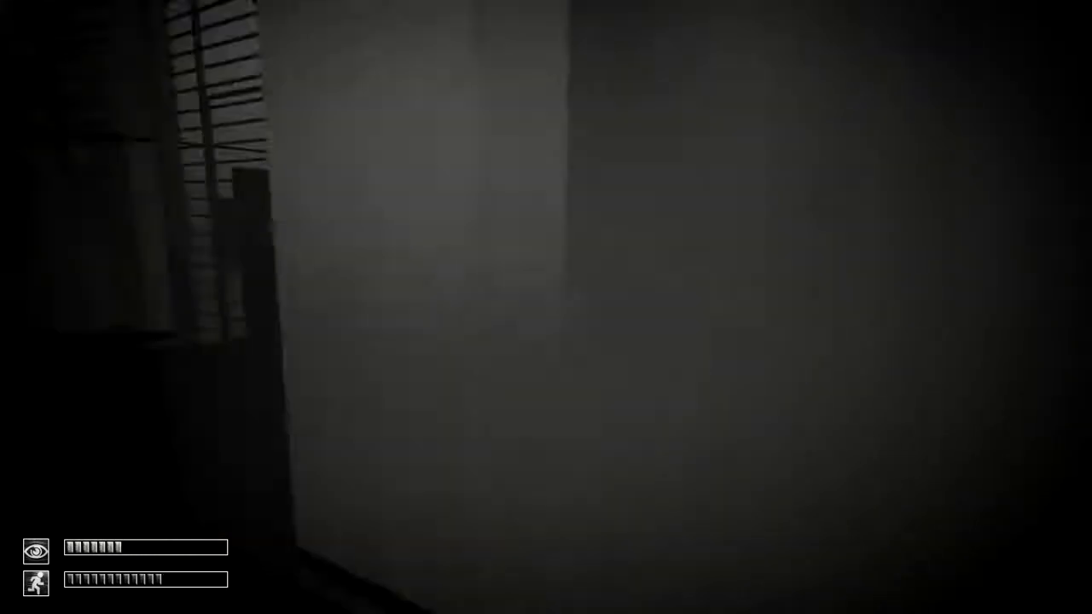
key(w)
key(w)
key(w)
key(w)
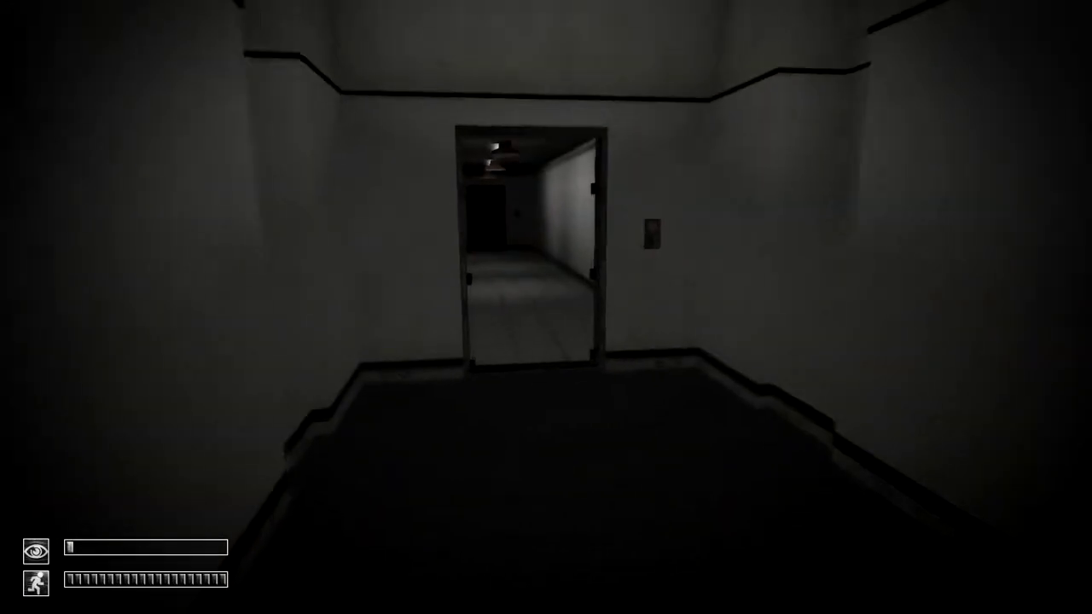
Move through the connecting tiled hallways past the pillars
key(w)
key(w)
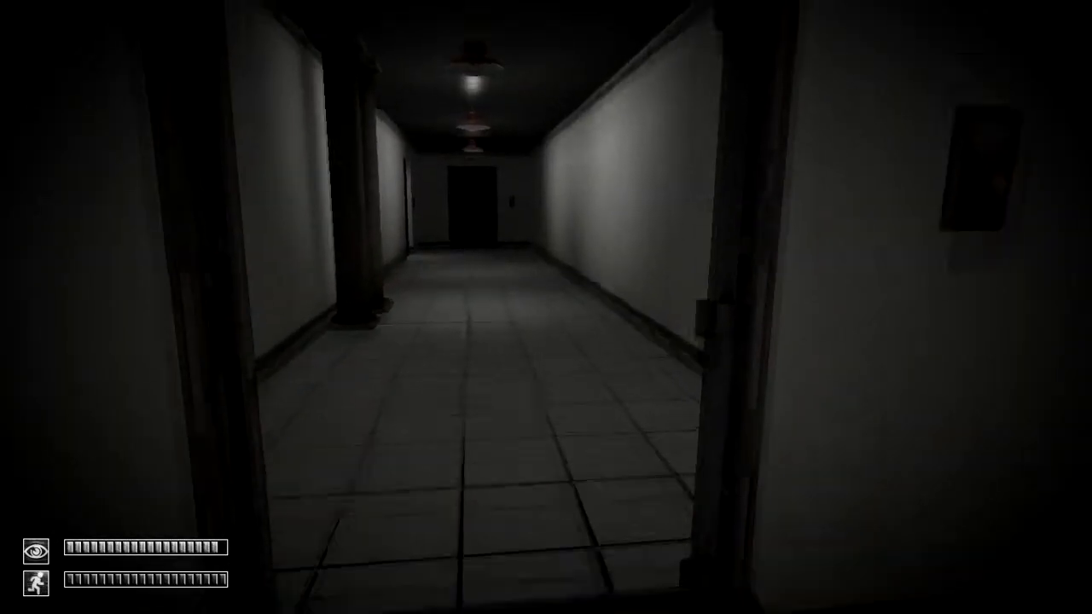
key(w)
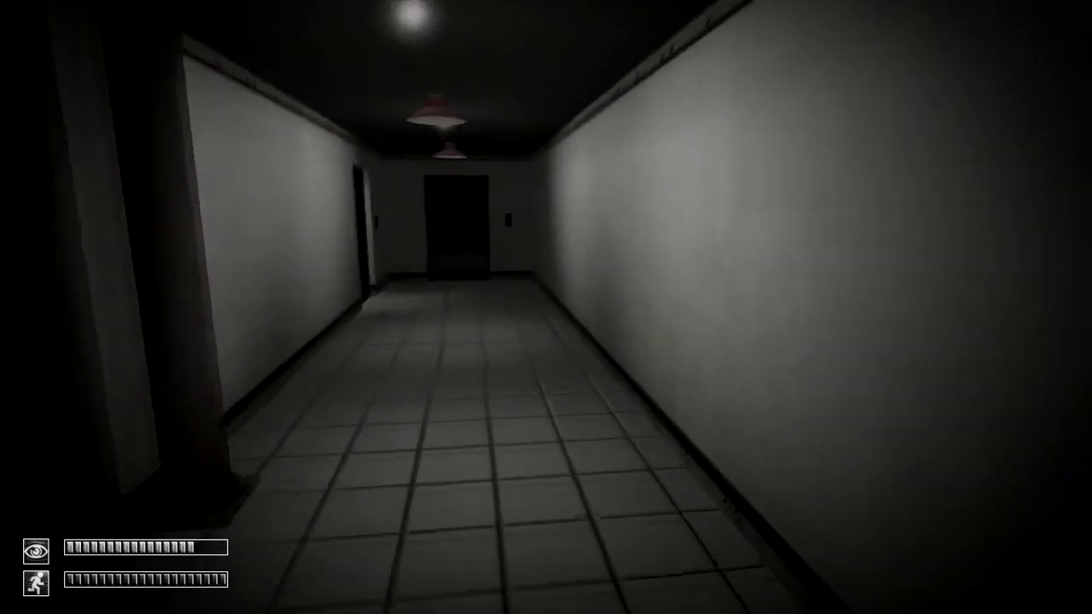
key(w)
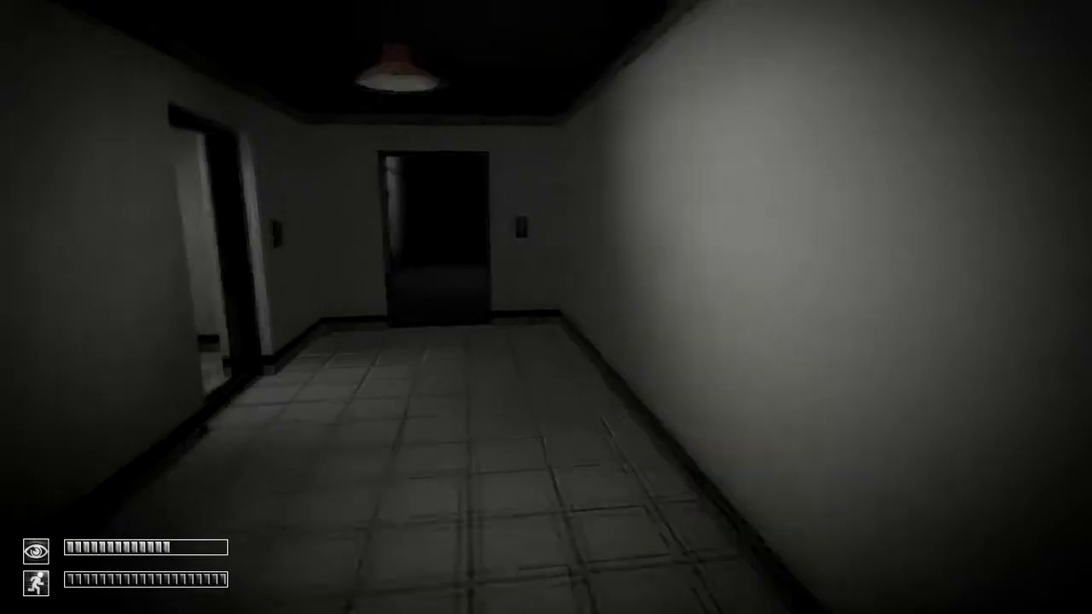
key(w)
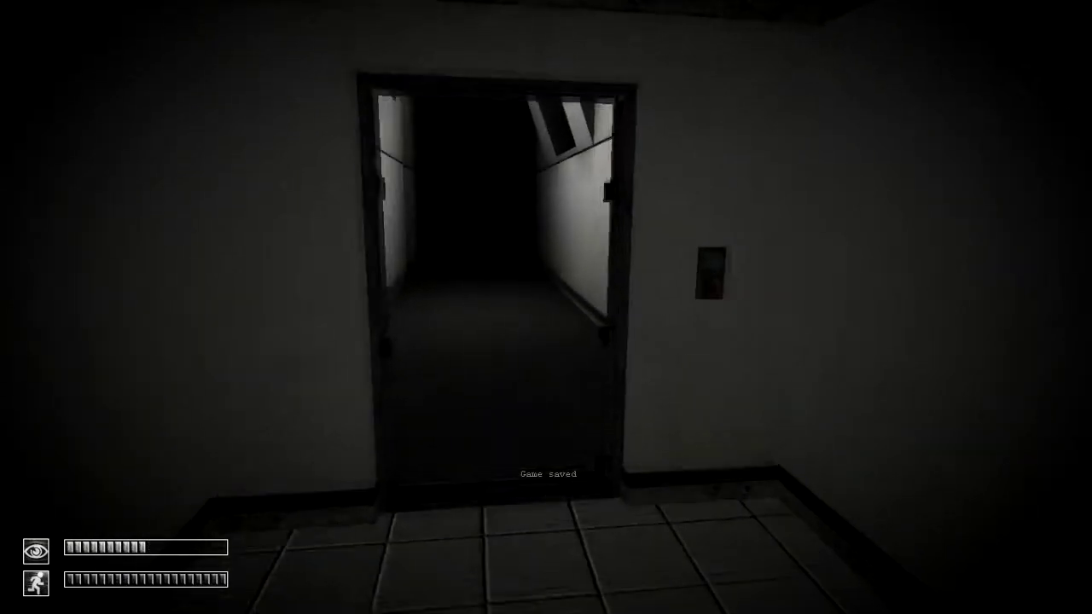
key(w)
key(w)
key(w)
key(w)
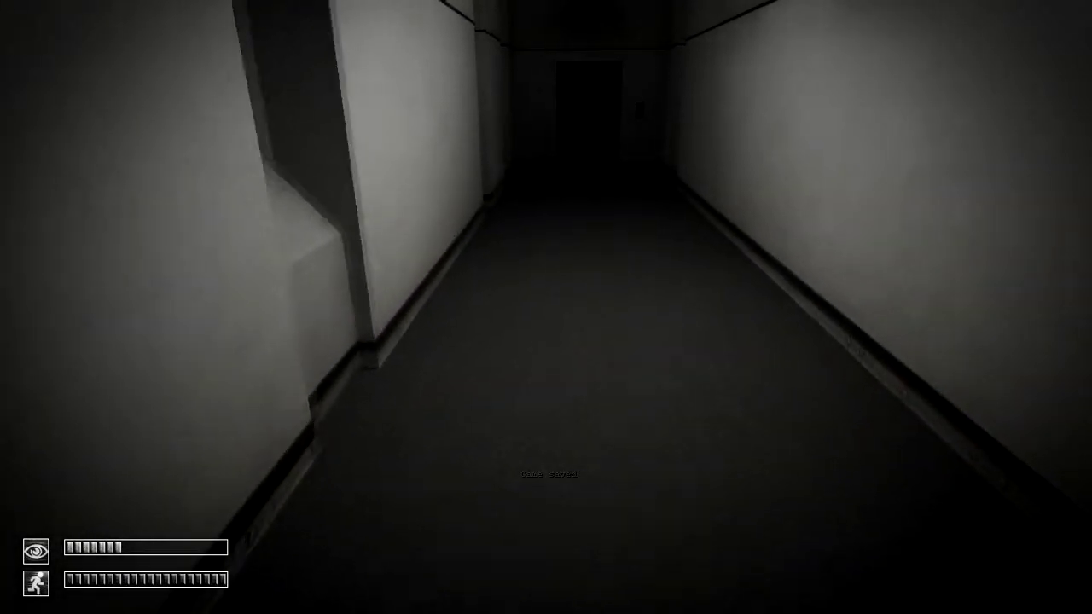
key(w)
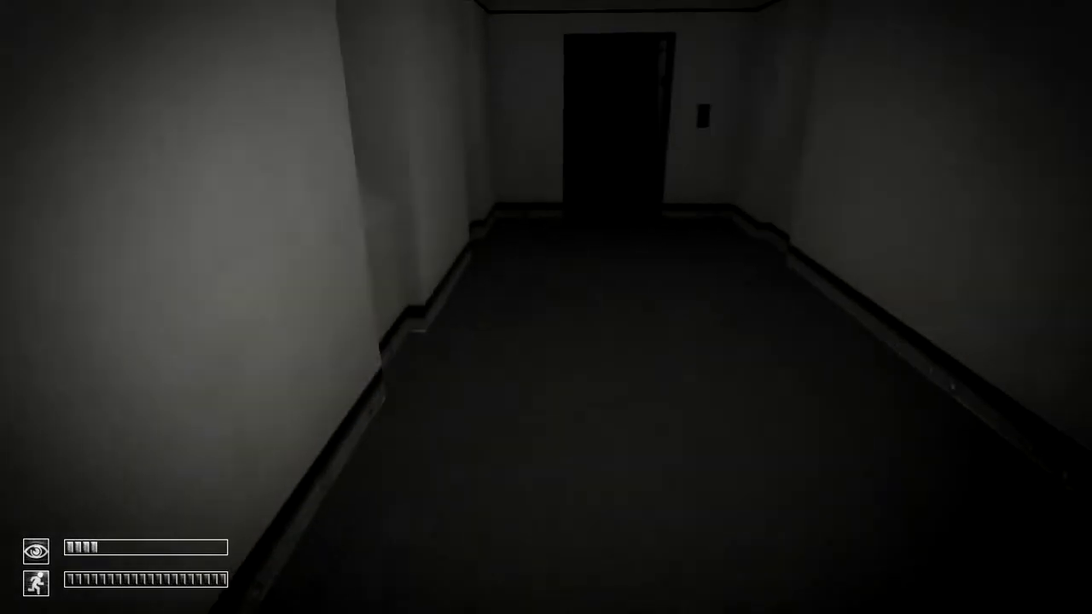
key(w)
key(w)
key(w)
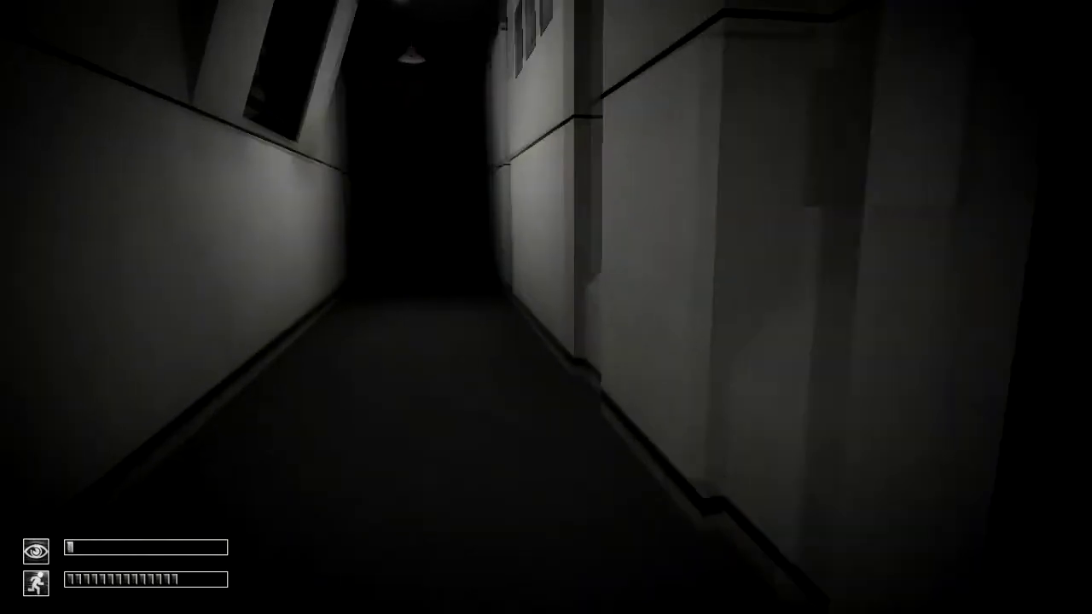
key(w)
key(w)
key(w)
key(w)
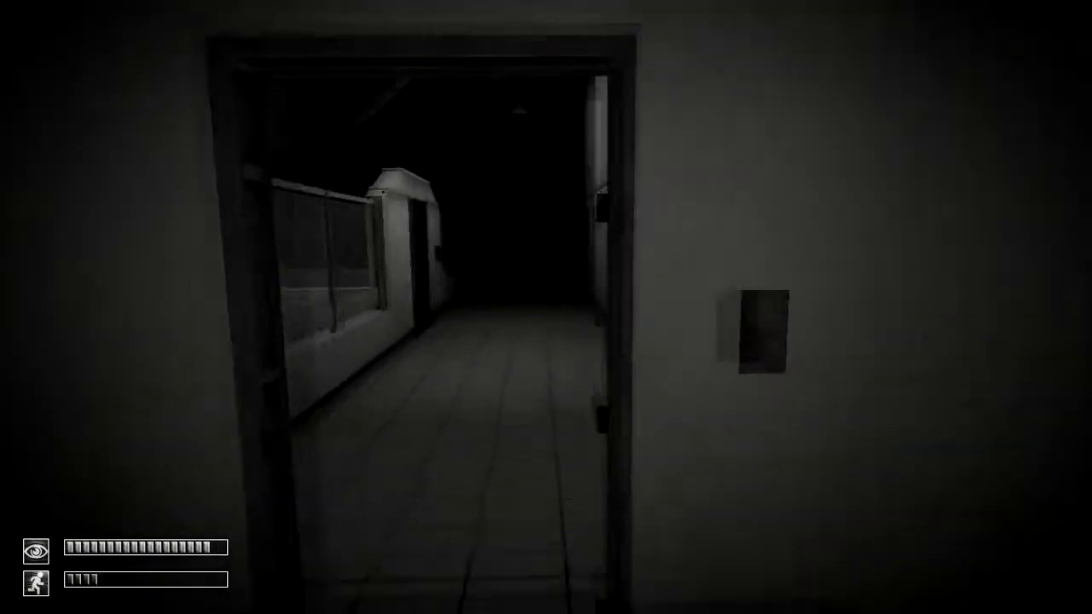
key(w)
Sprint through the shelved storeroom and on to the open doorway
key(w)
key(w)
key(w)
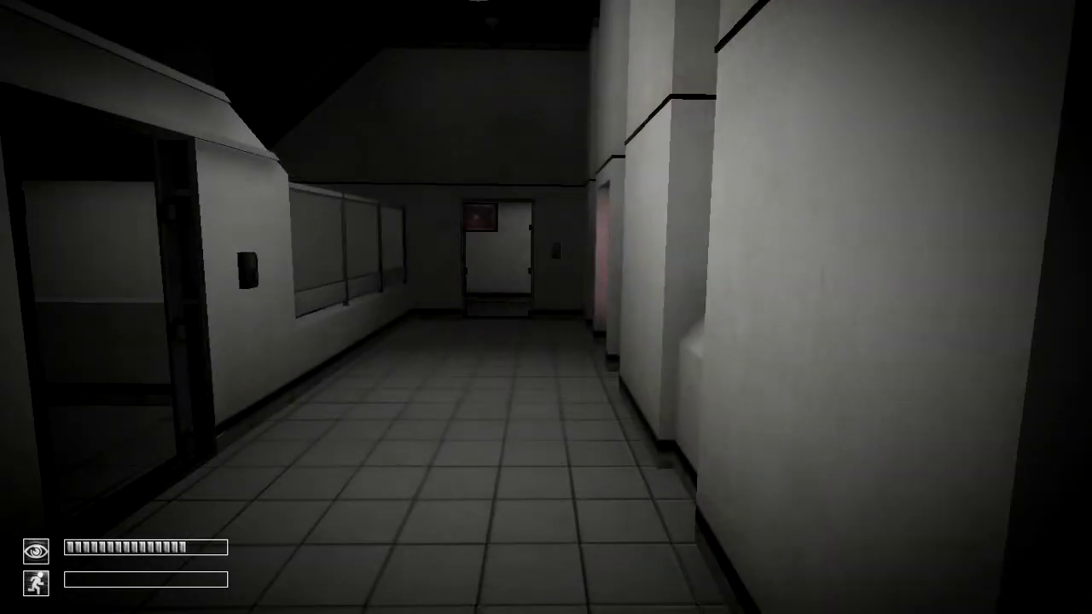
key(w)
key(w)
key(w)
key(w)
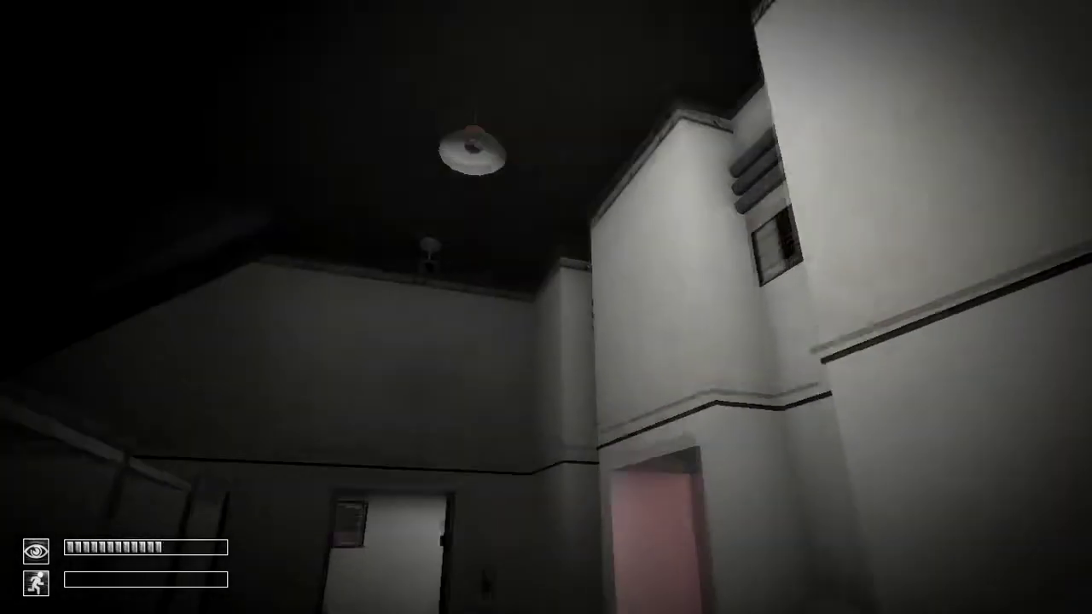
key(w)
key(w)
key(w)
key(w)
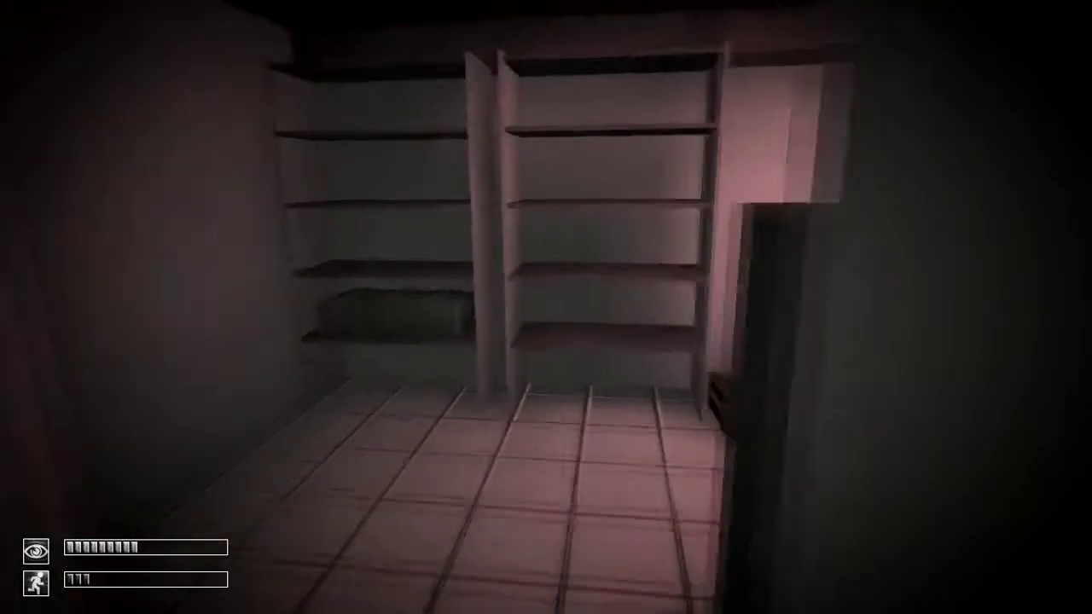
key(w)
key(w)
key(w)
key(w)
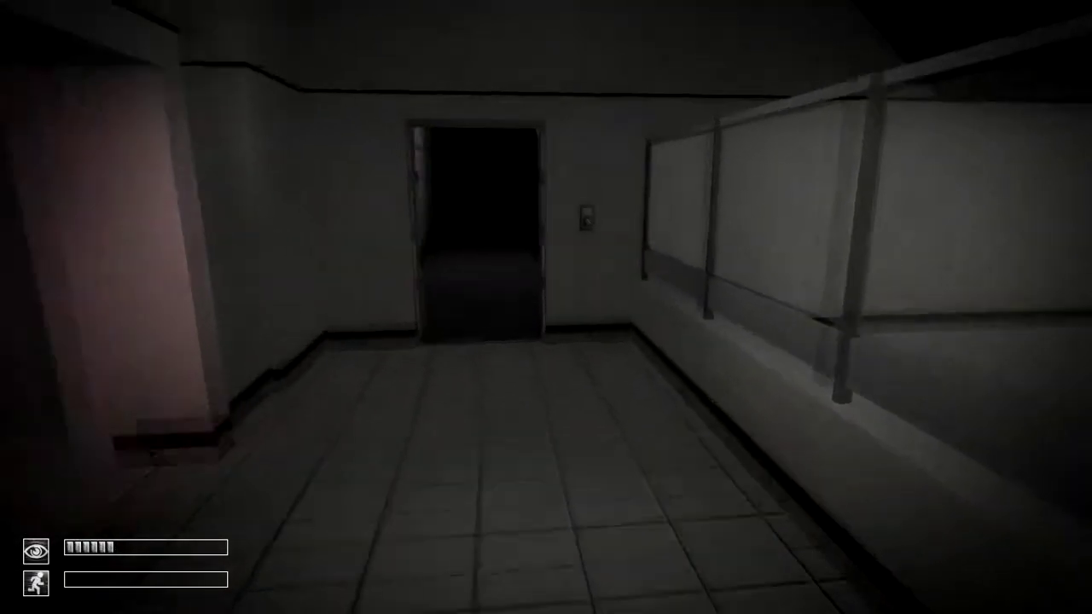
key(w)
key(w)
key(w)
key(w)
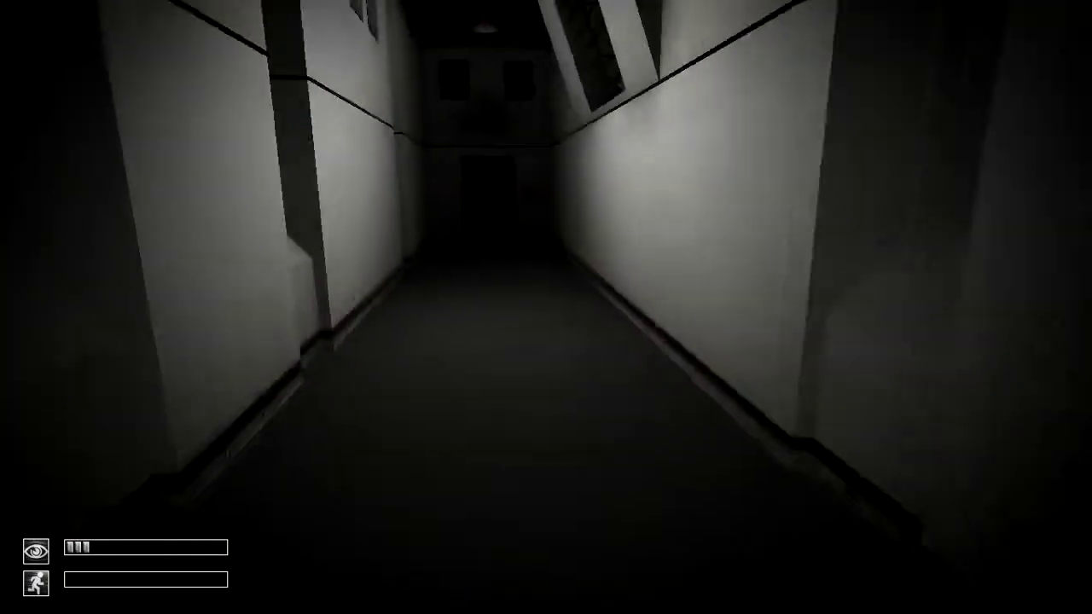
key(w)
key(w)
key(w)
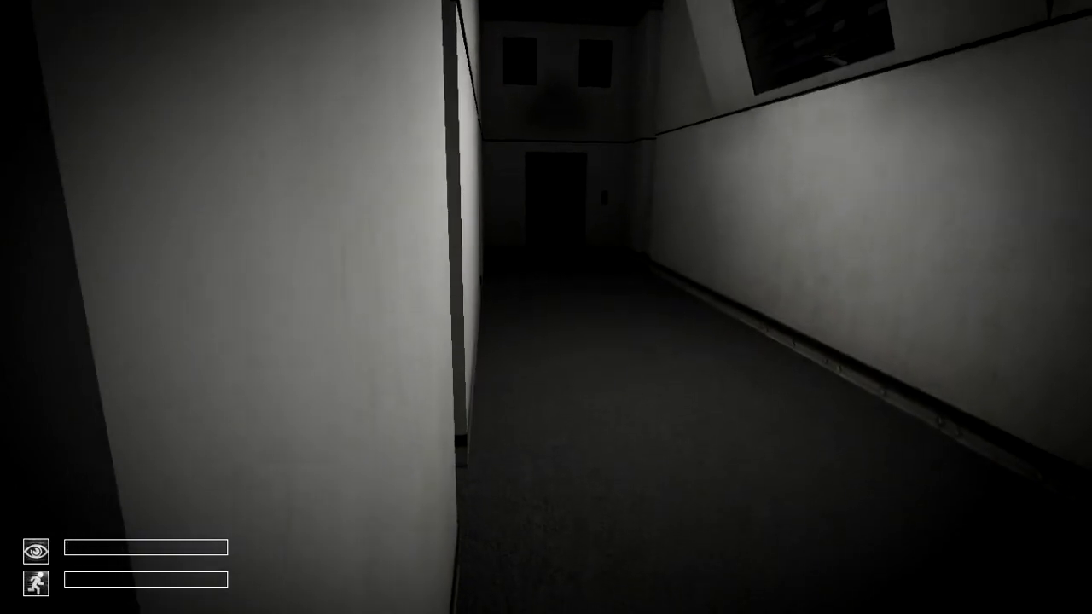
key(w)
key(w)
key(w)
key(w)
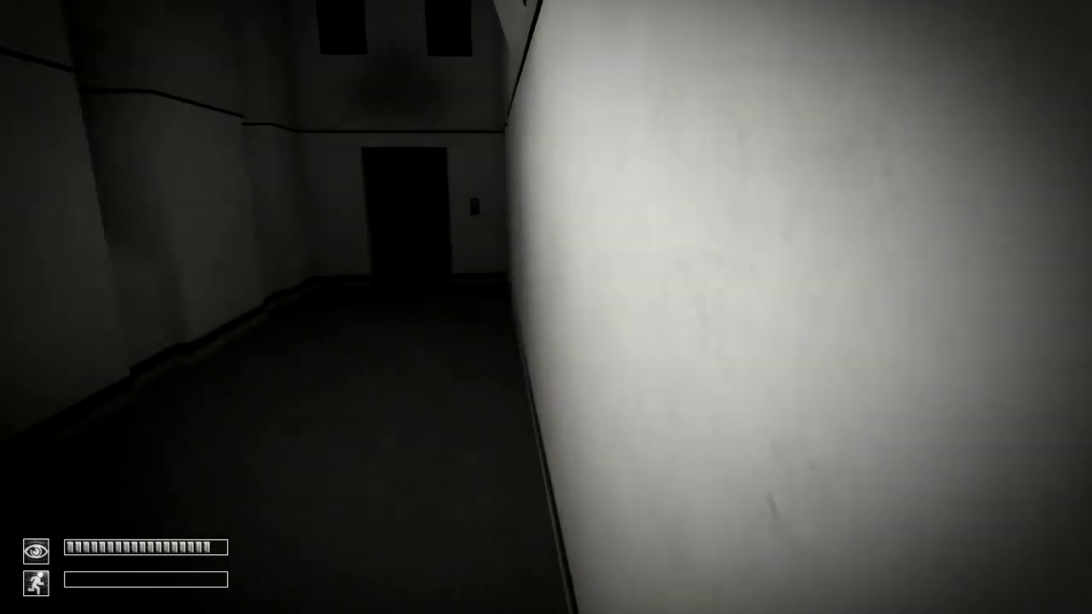
key(w)
key(w)
key(w)
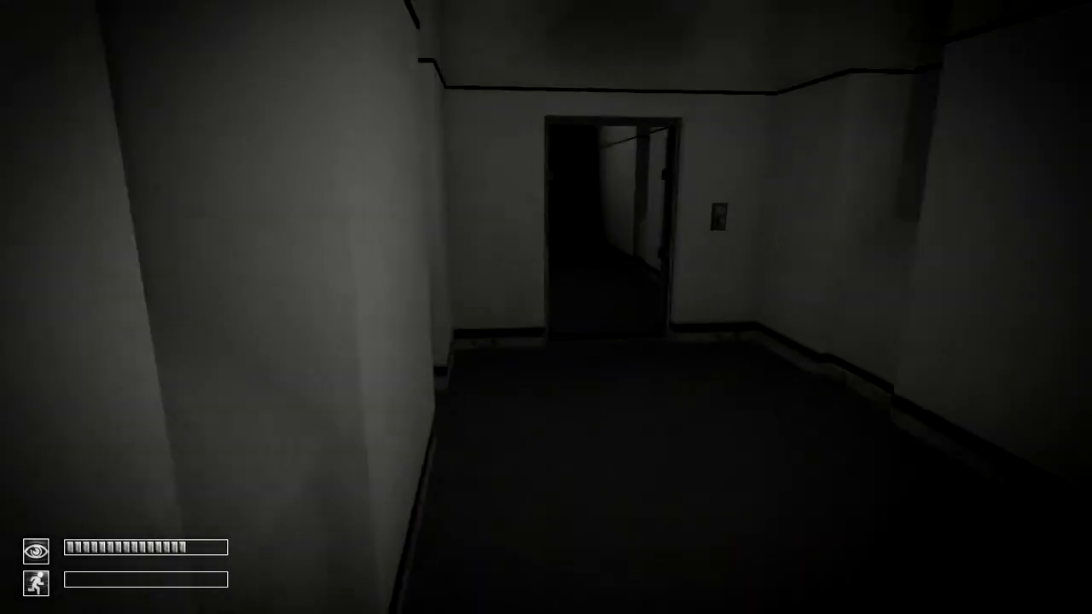
key(w)
key(w)
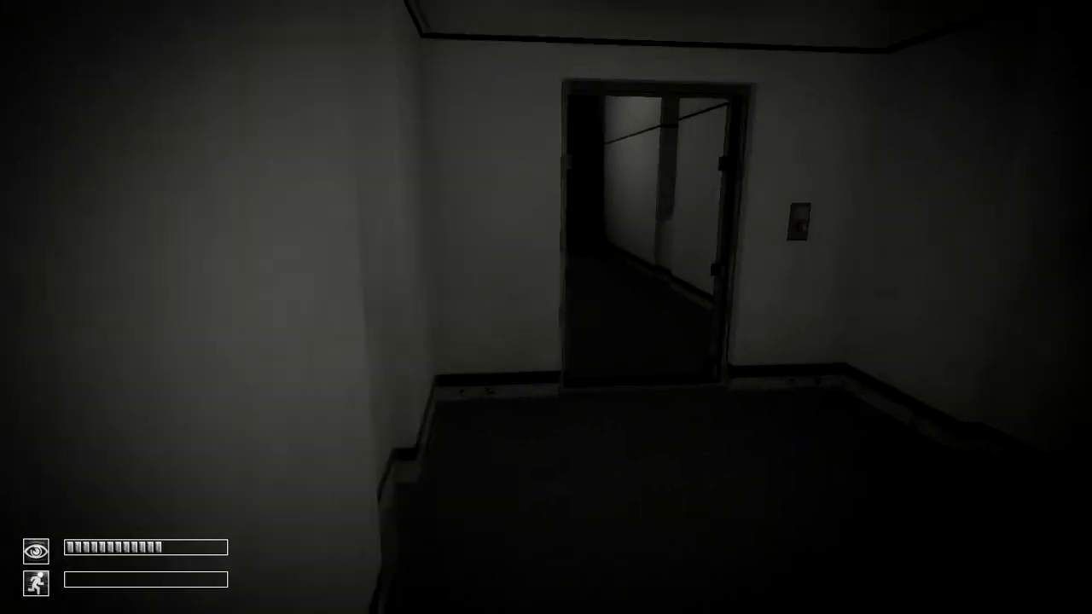
key(w)
key(w)
key(w)
key(w)
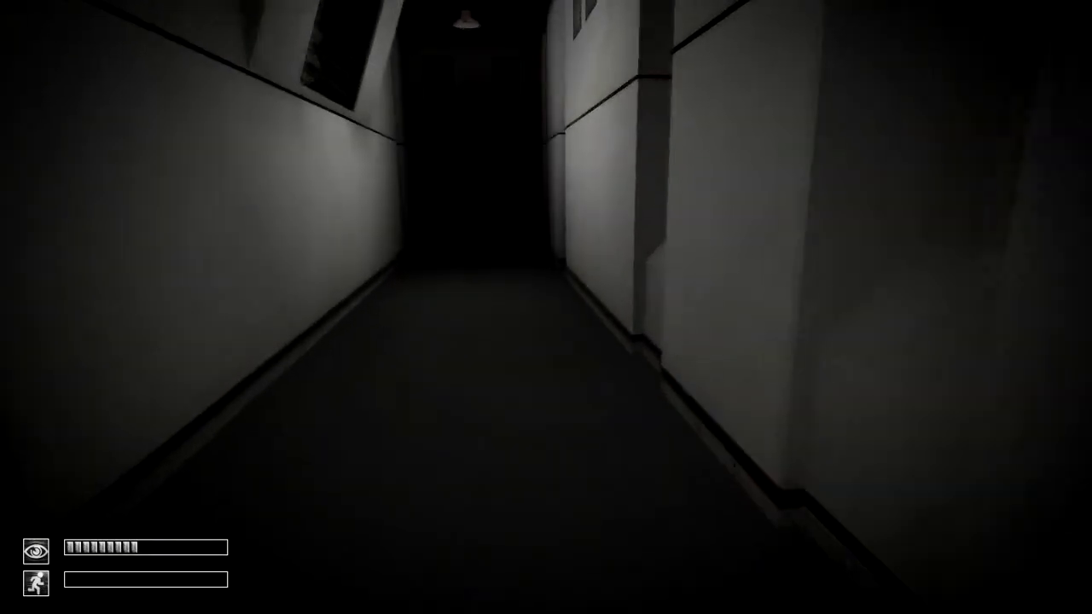